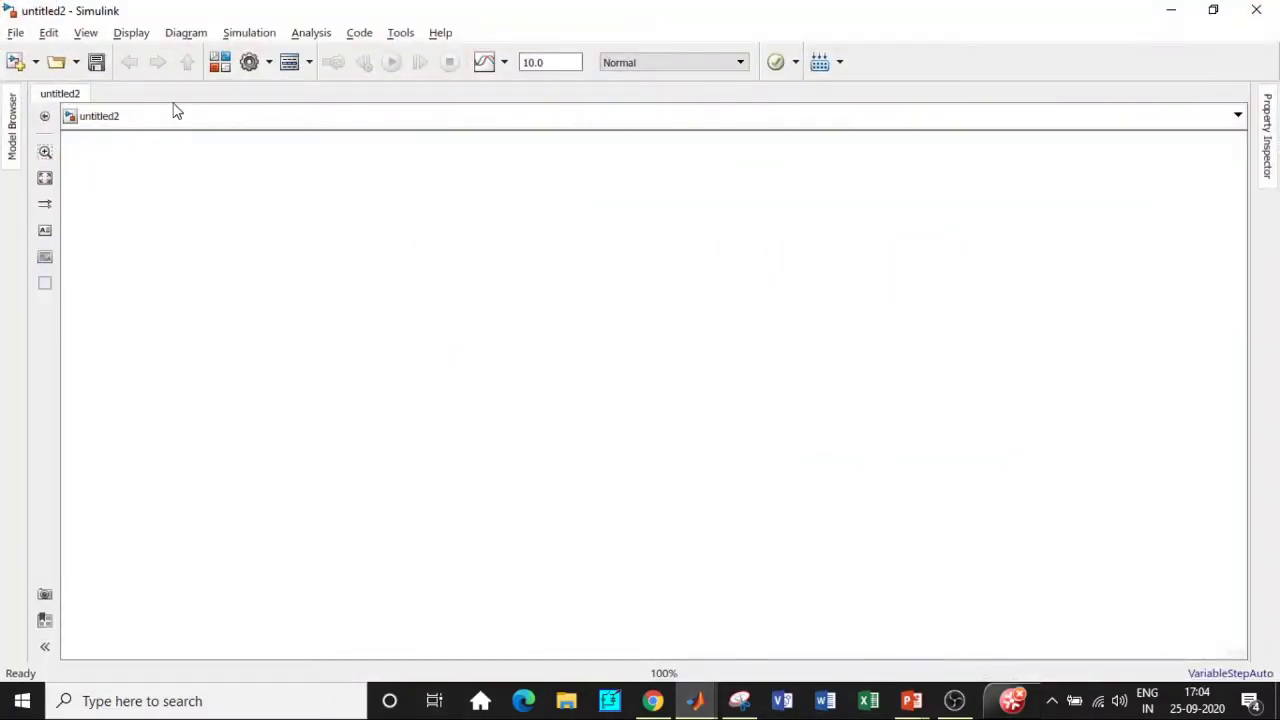
Search the block library for powergui and add the powergui block to the untitled2 model.
left_click(220, 62)
double_click(350, 43)
key("BackSpace")
type("powergui")
left_click(368, 60)
key("Return")
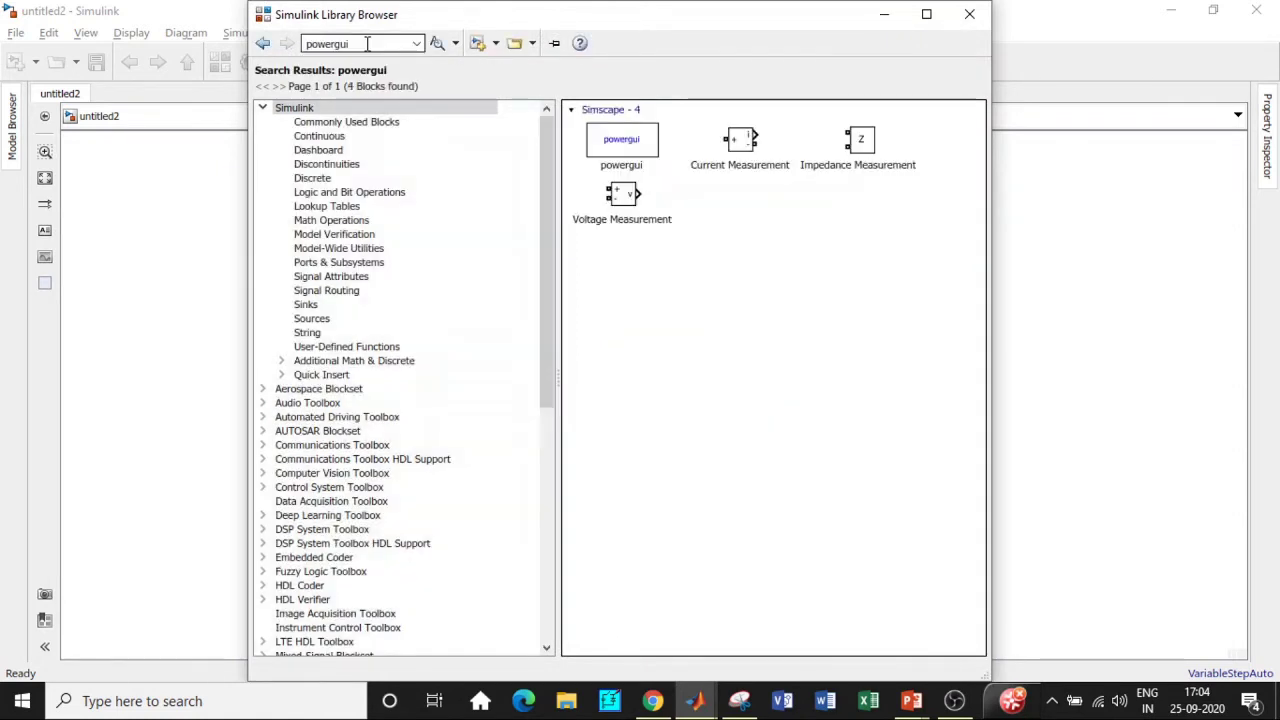
left_click(634, 152)
right_click(660, 147)
left_click(672, 156)
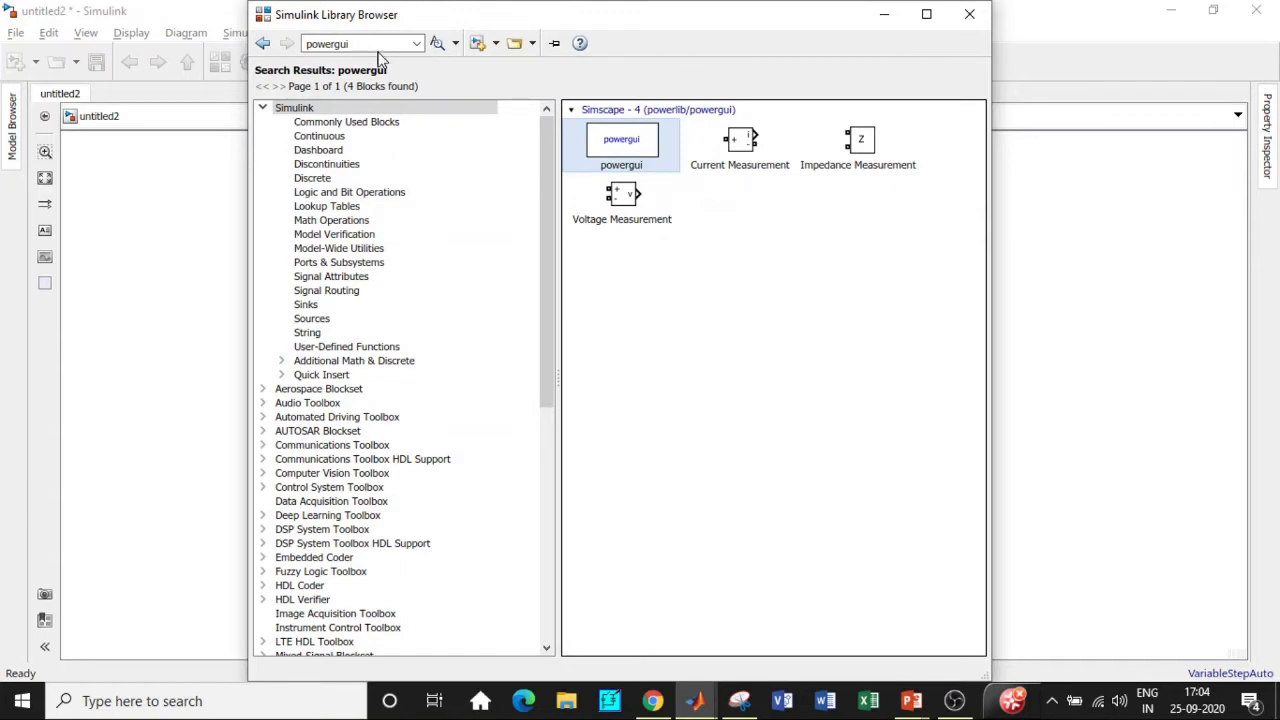
Add the Simscape Voltage Measurement block from the powergui search results to the model.
left_click(631, 199)
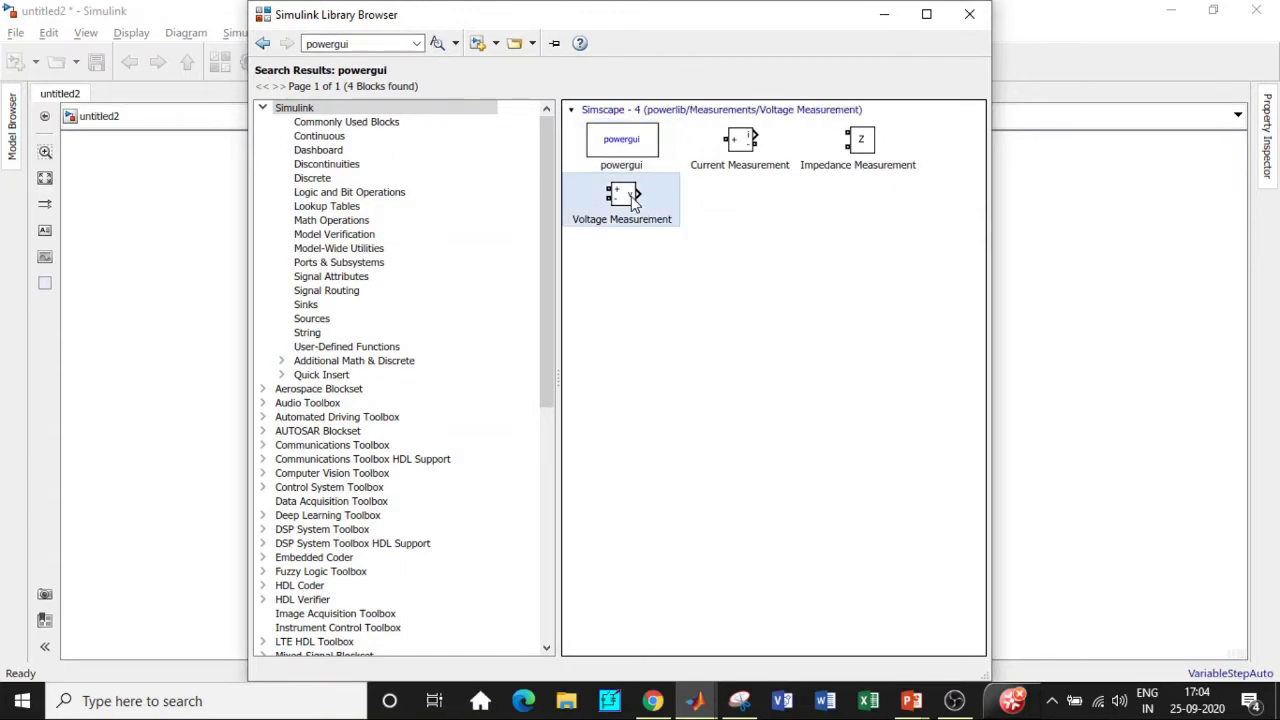
right_click(632, 200)
left_click(657, 209)
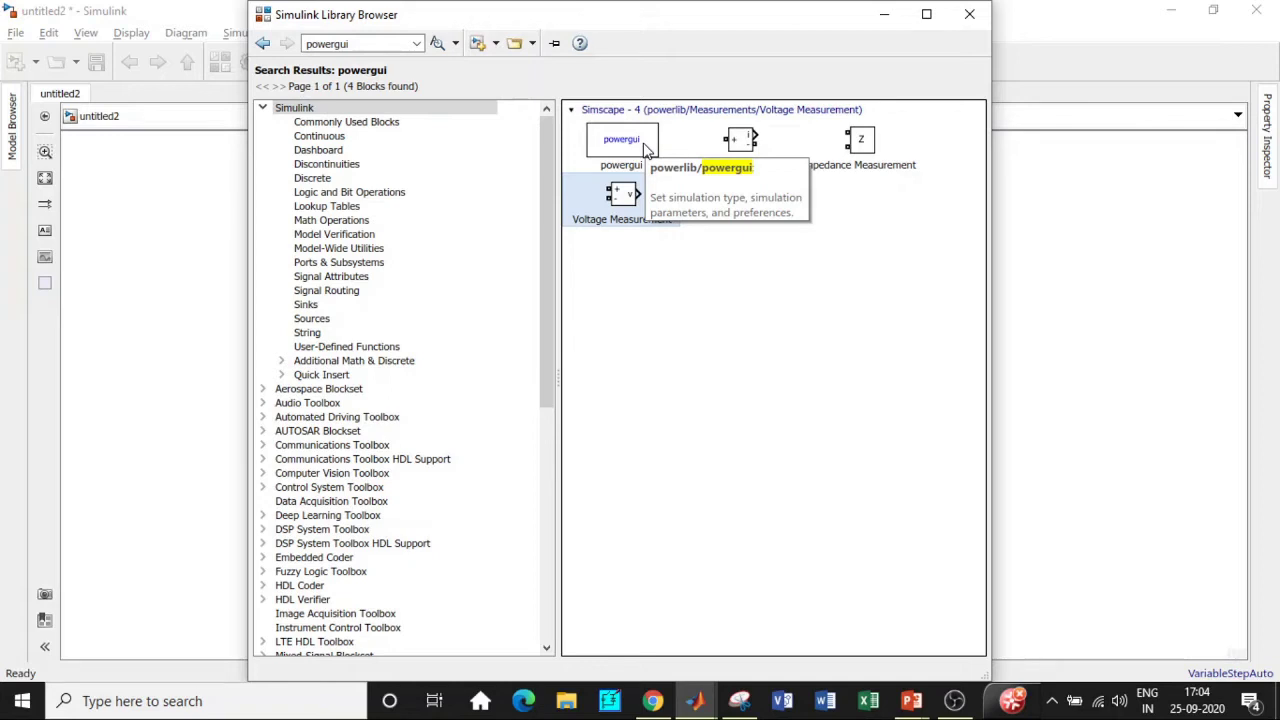
Search the library for "Dc Voltage" and add the powerlib Electrical Sources DC Voltage Source block to the model.
left_click(383, 46)
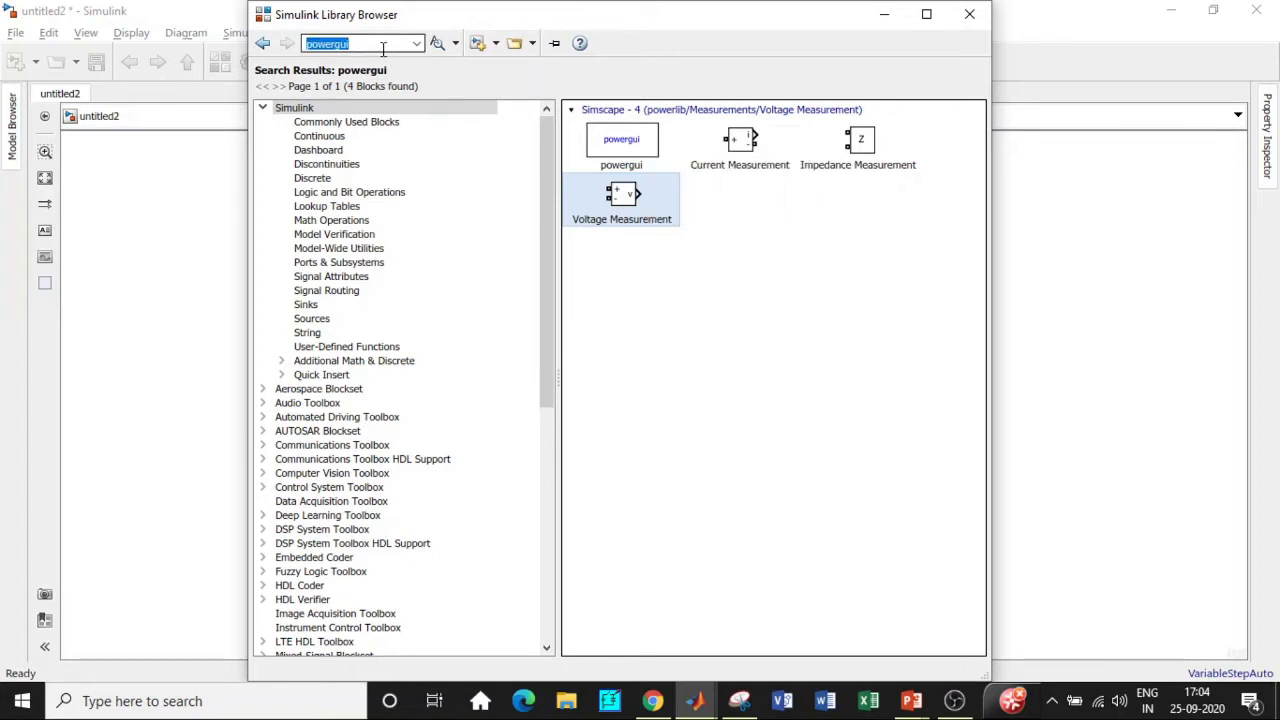
key("BackSpace")
type("Dc")
left_click(388, 55)
key("Return")
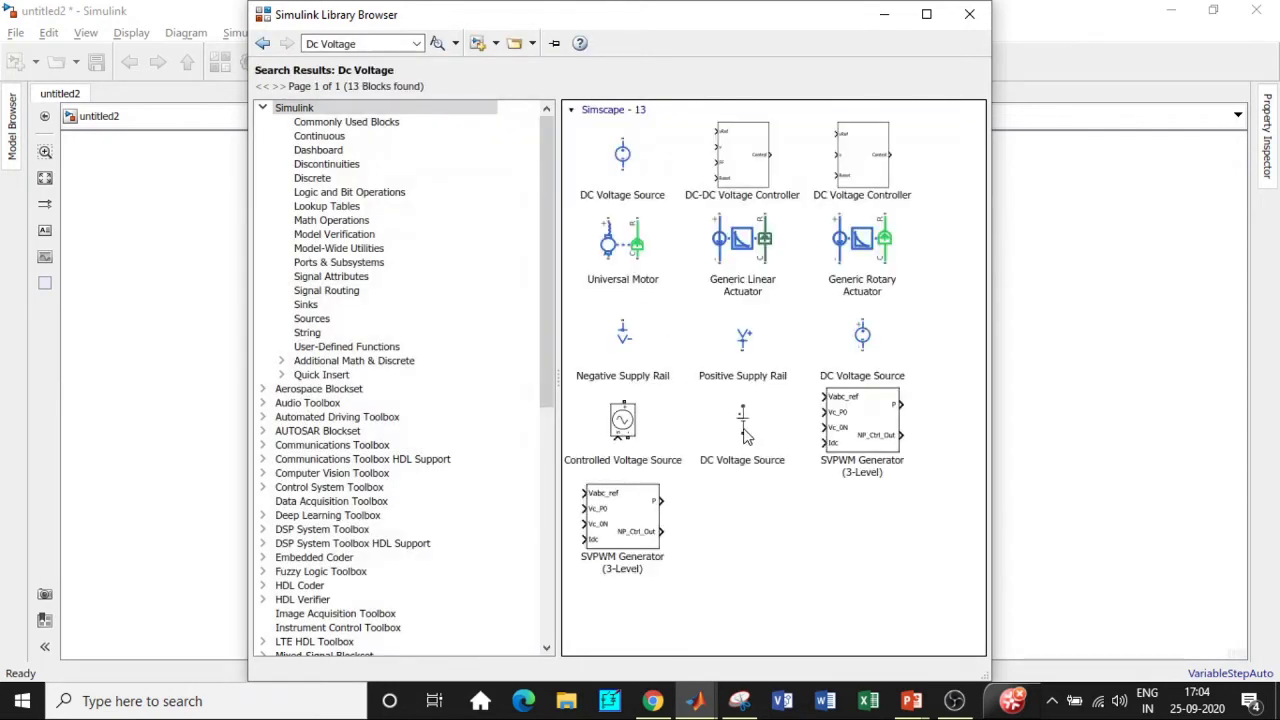
left_click(742, 432)
right_click(777, 432)
left_click(785, 442)
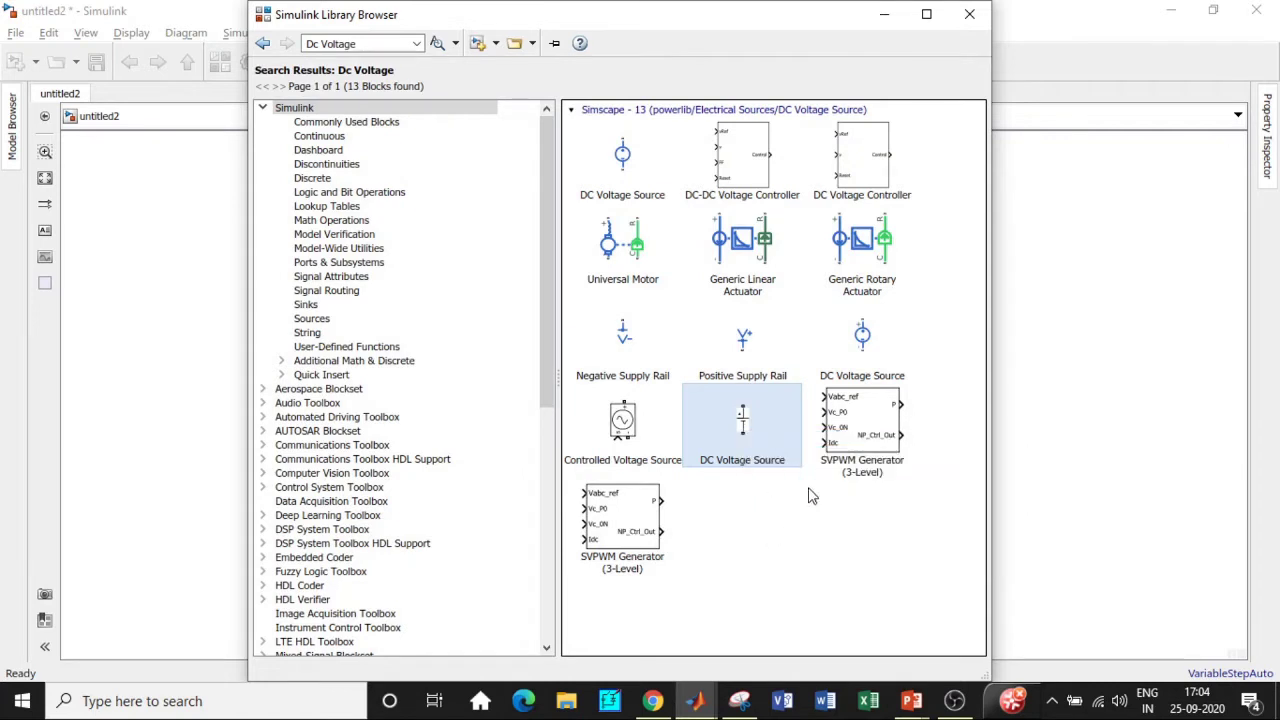
Search the library for MOSFET and add the Simscape Mosfet block with g, m, D and S ports to the model.
mouse_move(868, 358)
left_click(378, 44)
key("ctrl+a")
key("BackSpace")
type("Mosfet")
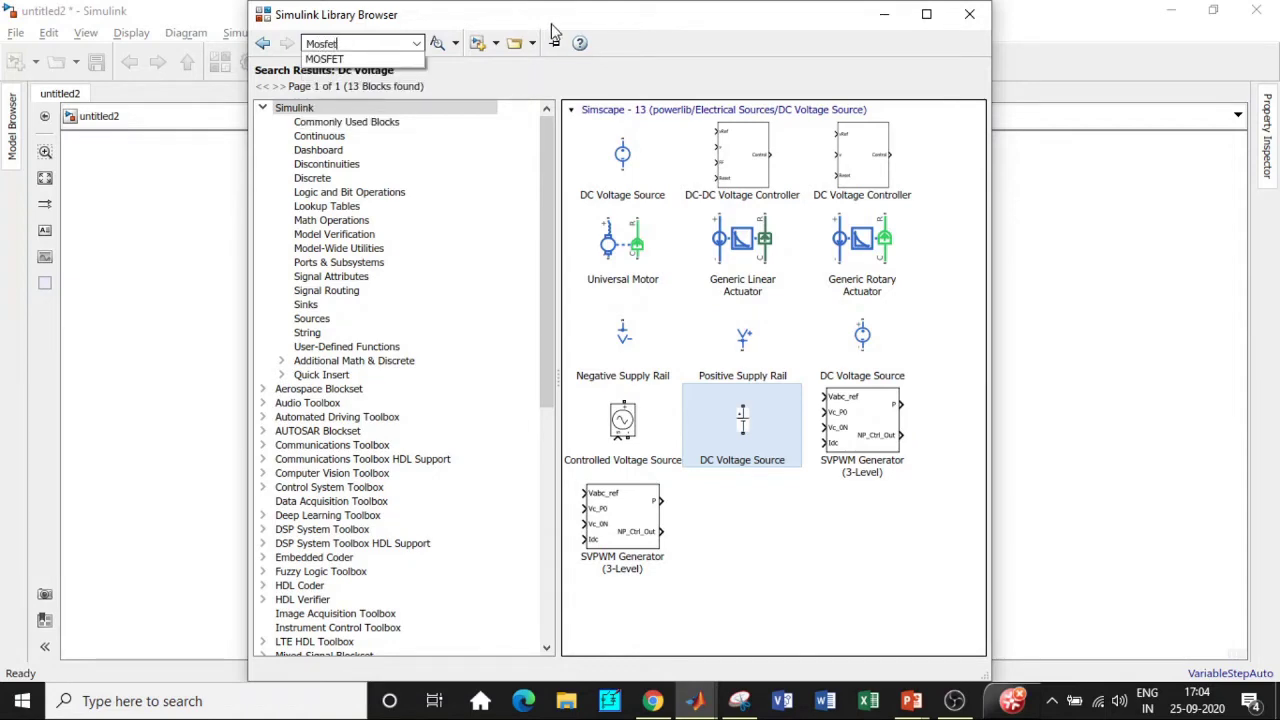
left_click(388, 59)
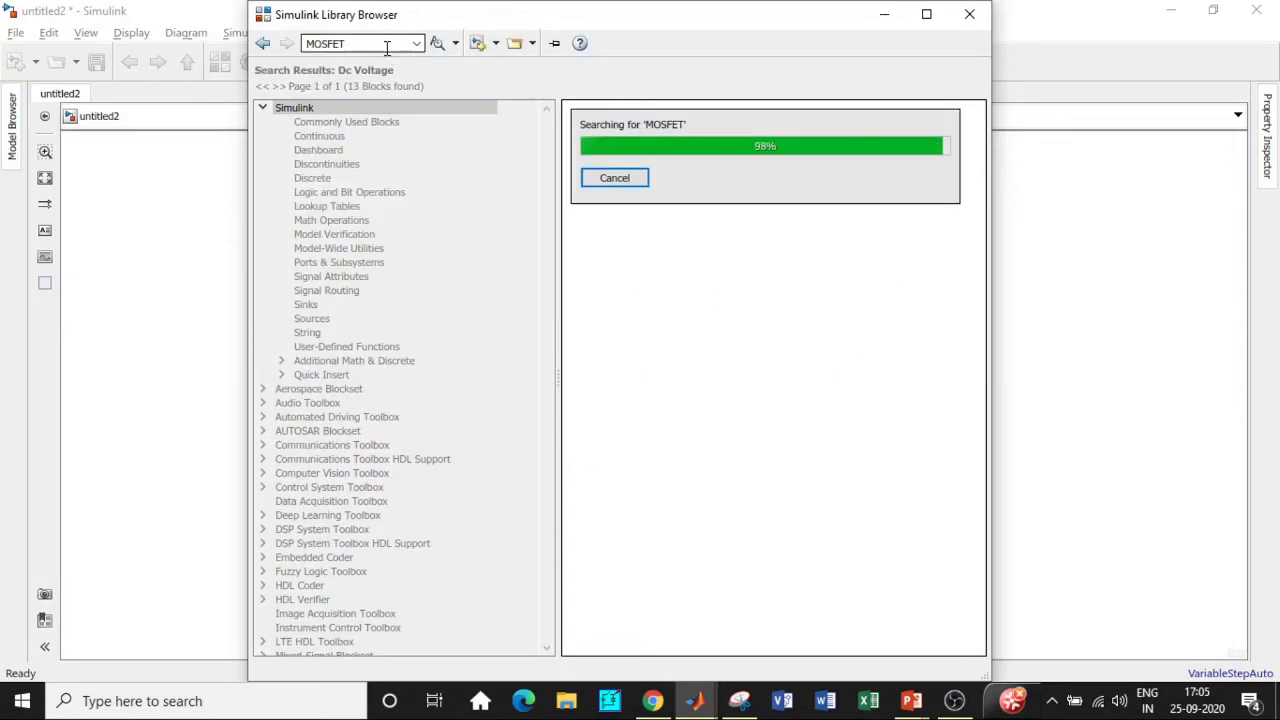
scroll(885, 452, "down", 2)
left_click(838, 590)
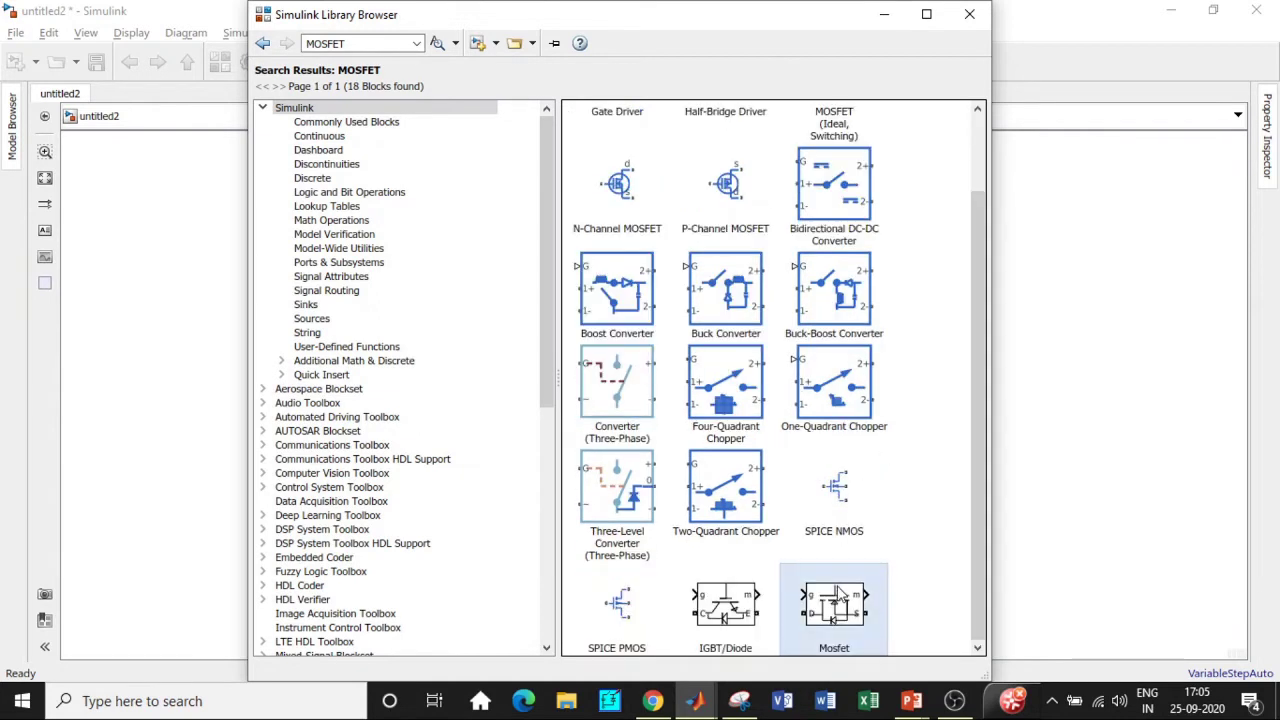
right_click(838, 590)
left_click(890, 598)
Search the library for series RLC and add the powerlib Series RLC Branch block to the model.
double_click(358, 44)
key("BackSpace")
type("Series")
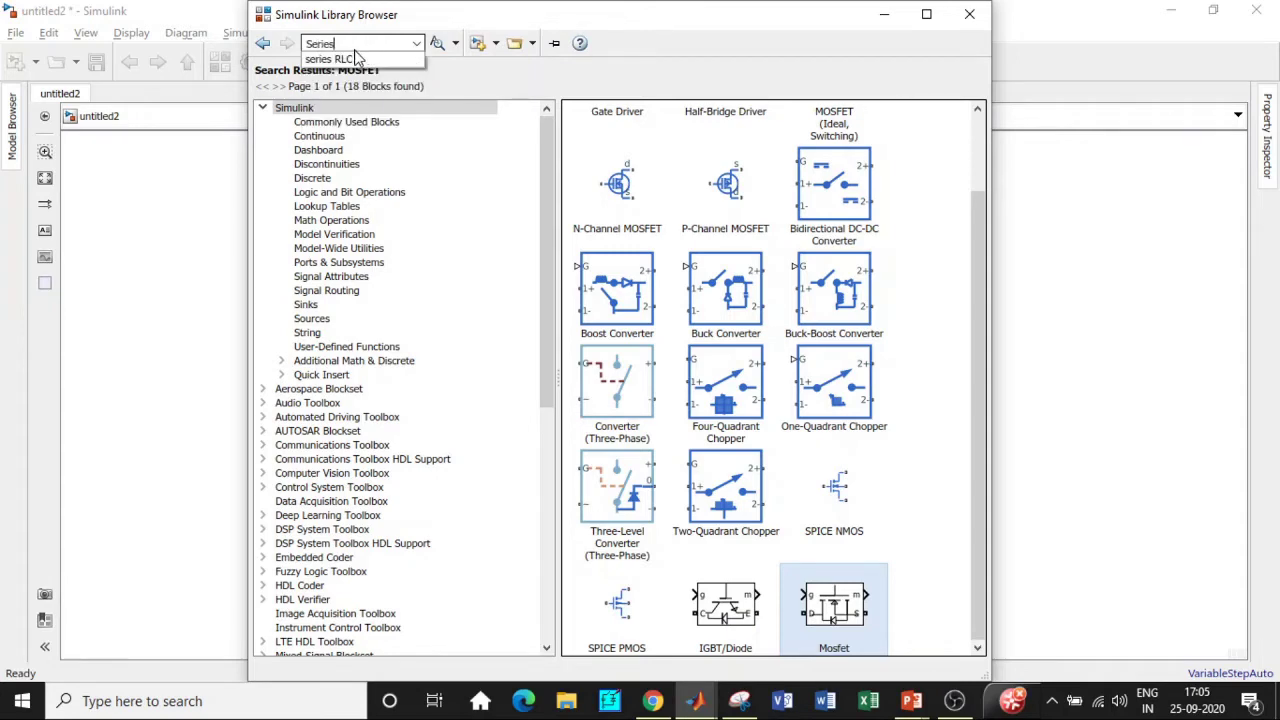
left_click(358, 59)
key("Return")
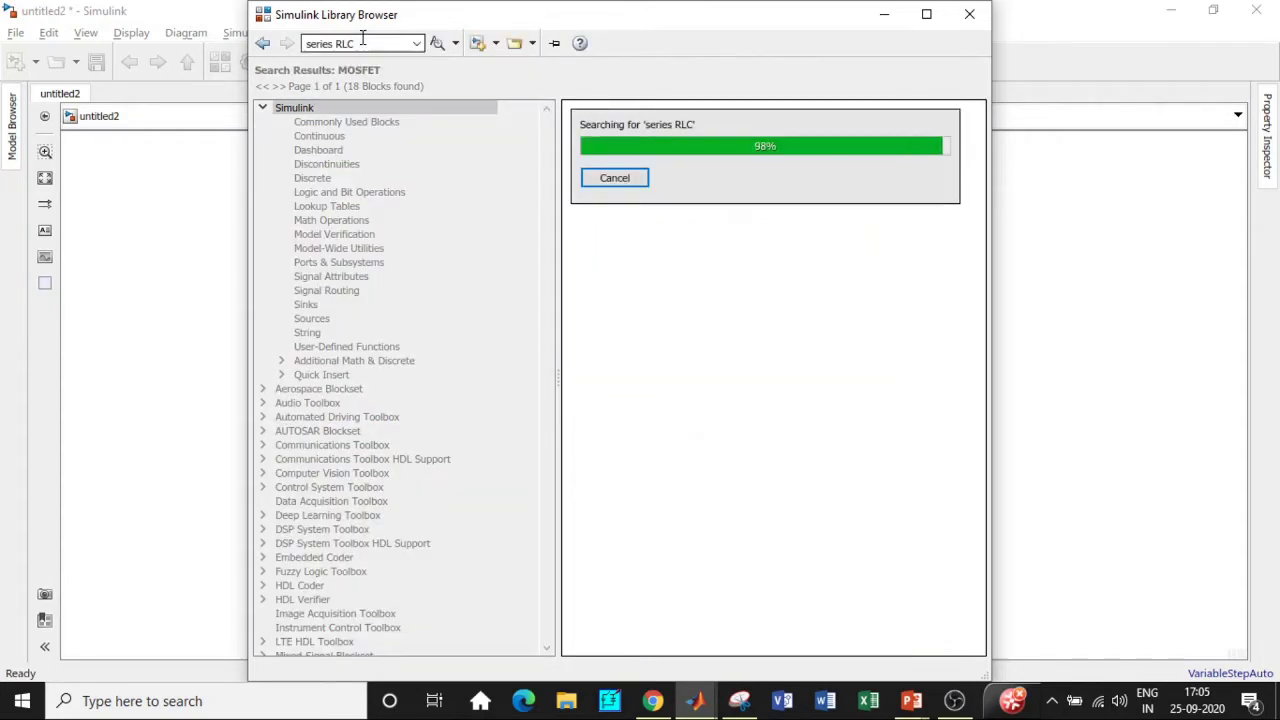
right_click(617, 258)
left_click(660, 263)
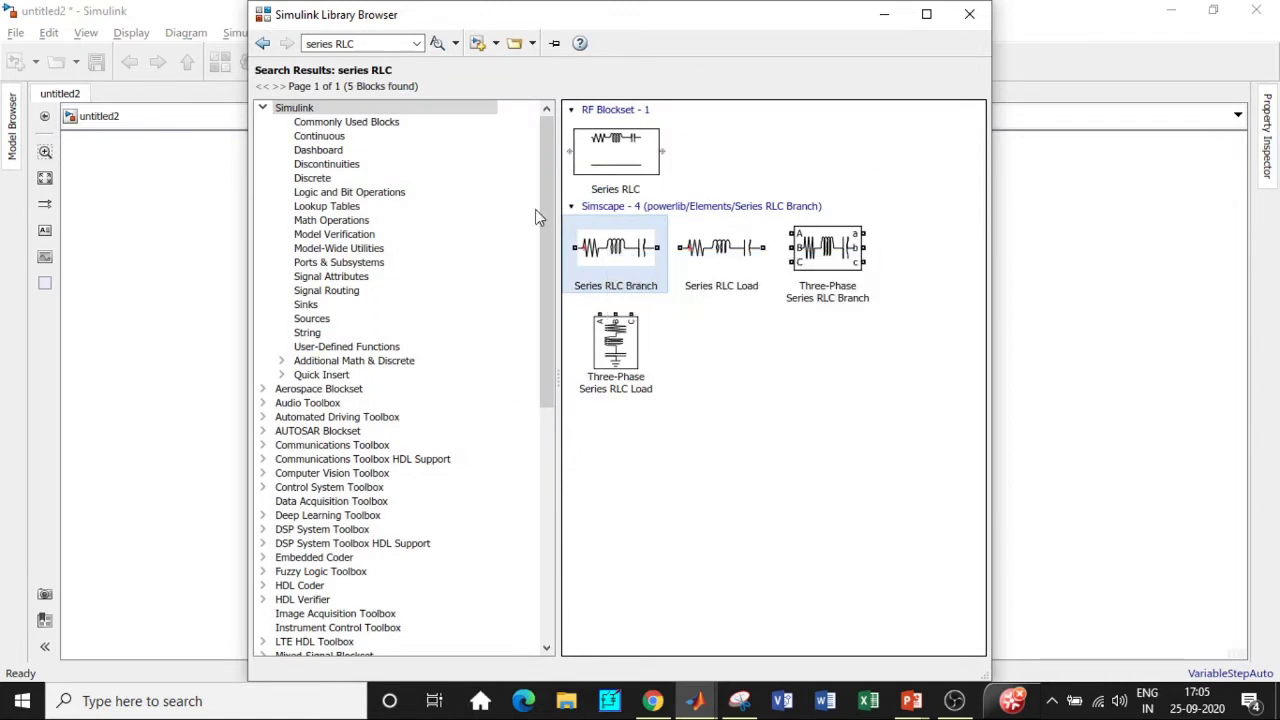
Search the library for scope and add the Scope block from Commonly Used Blocks to the model.
left_click(362, 43)
key("BackSpace")
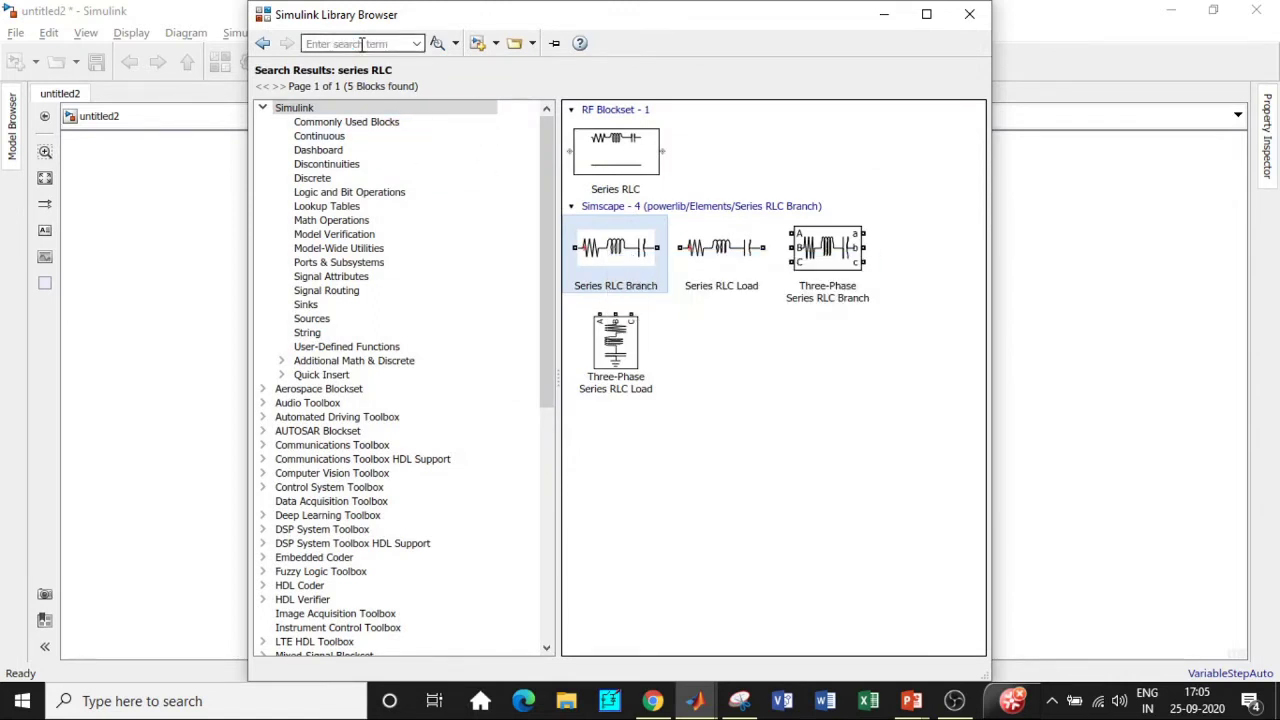
type("Sc")
left_click(362, 59)
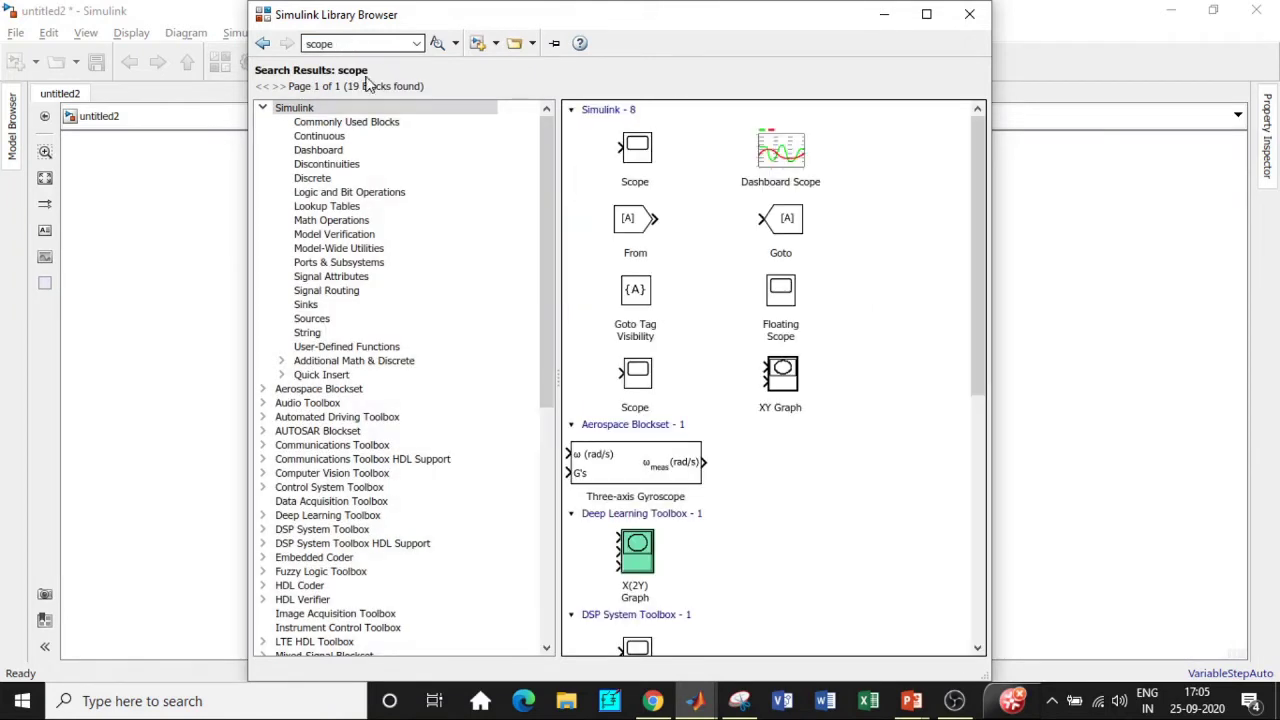
right_click(644, 152)
left_click(665, 157)
Search the library for sine wave and add the Simulink Sources Sine Wave block to the model.
left_click(355, 44)
key("BackSpace")
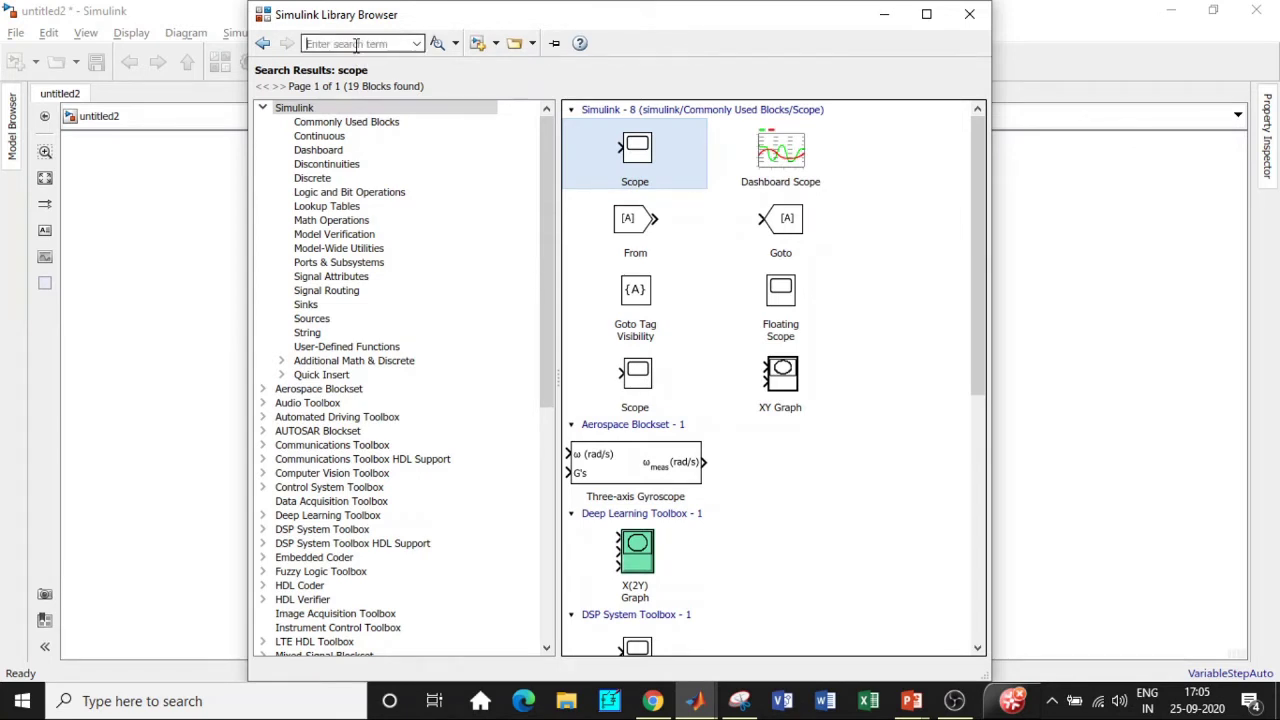
type("Sine")
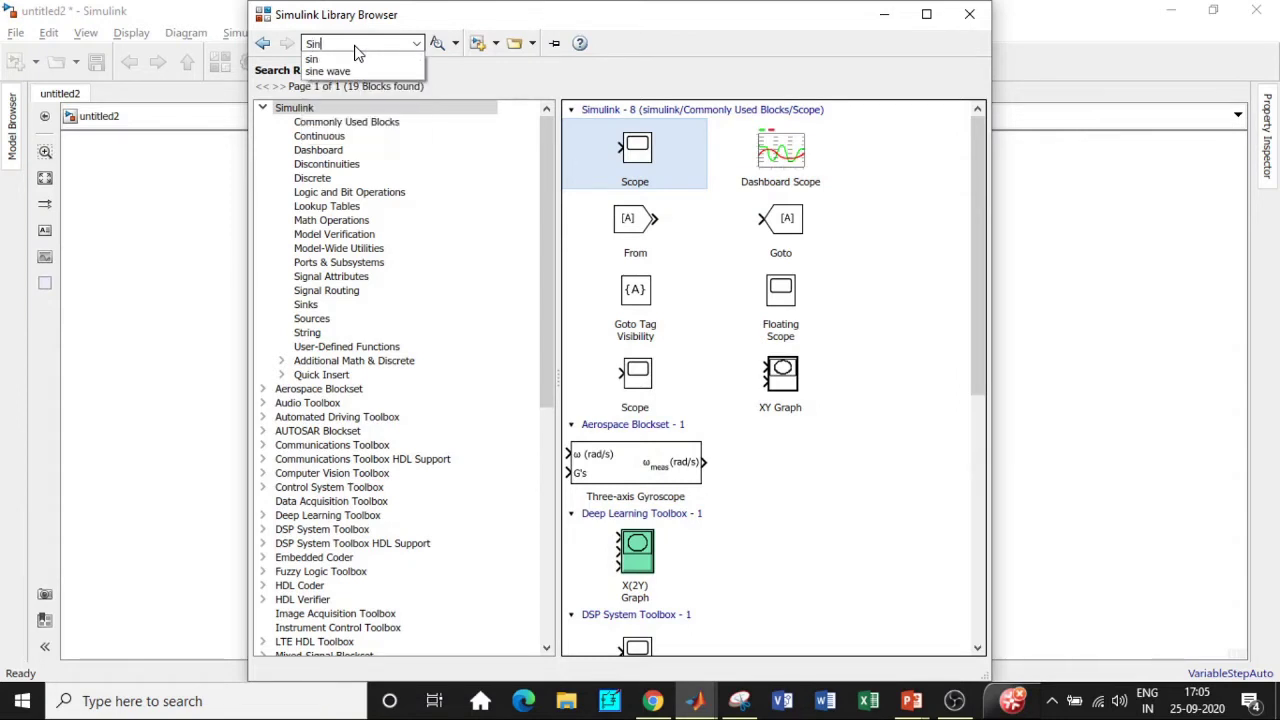
left_click(335, 59)
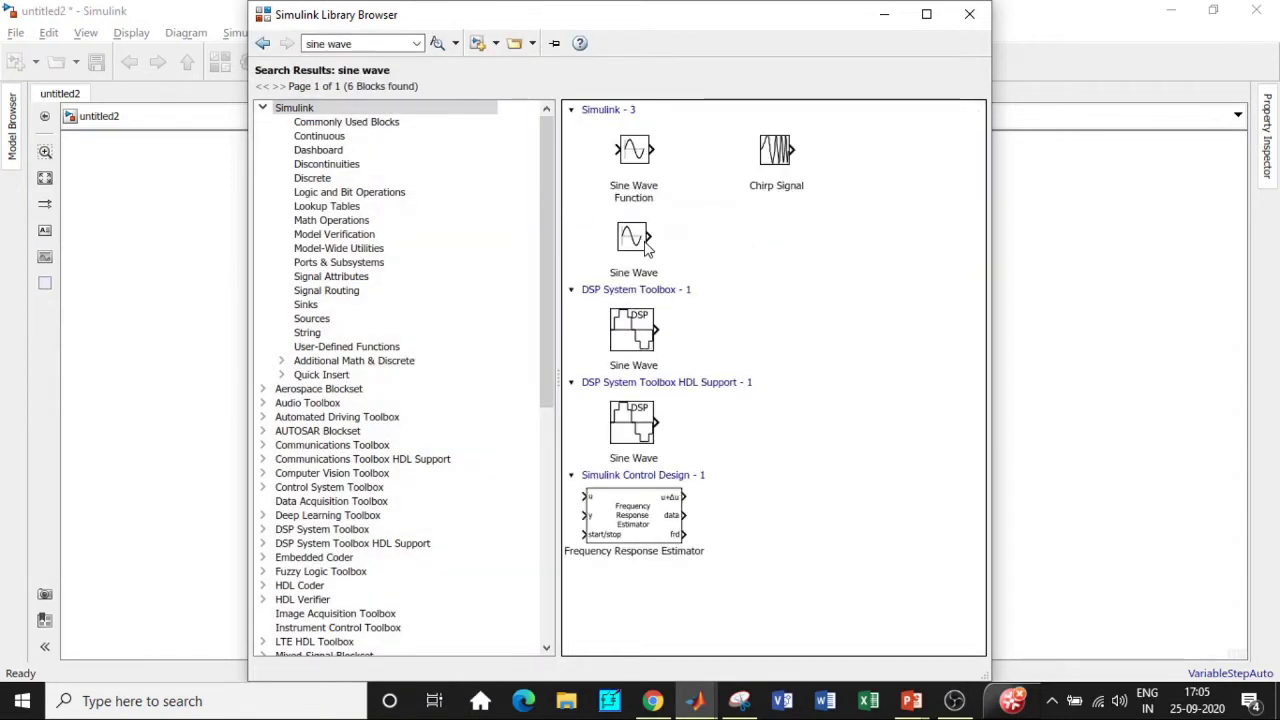
left_click(646, 249)
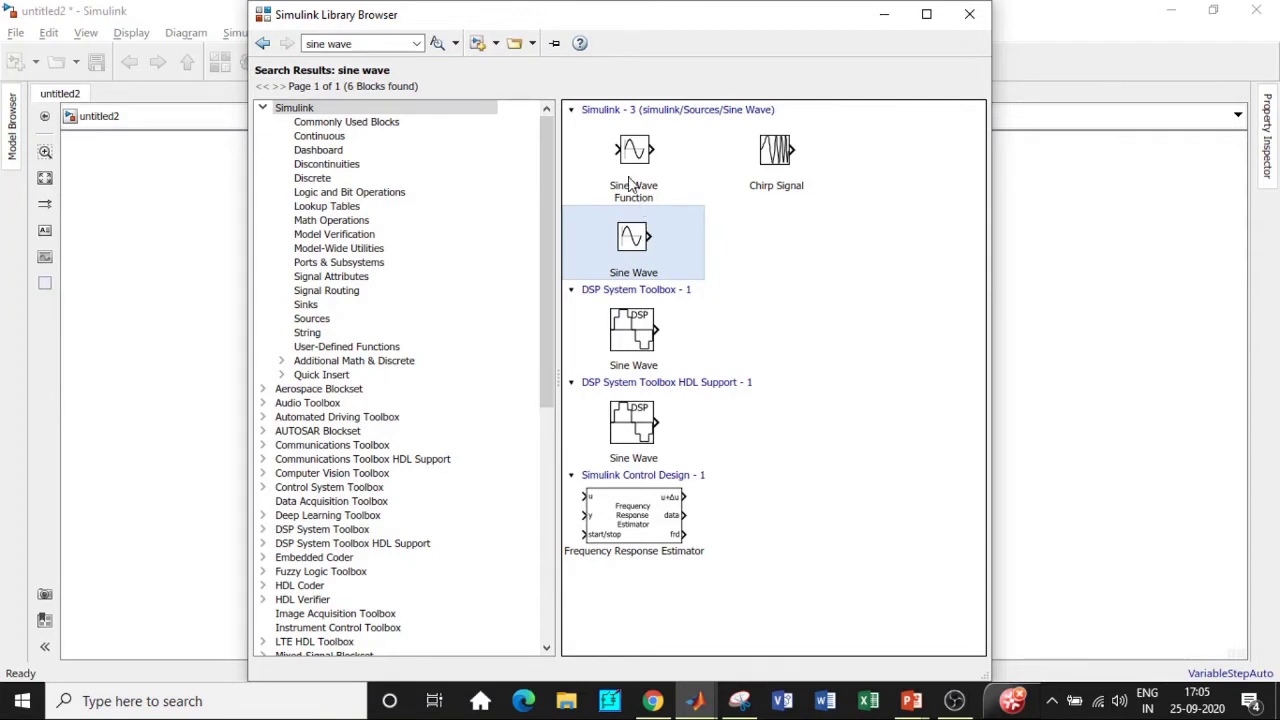
mouse_move(638, 197)
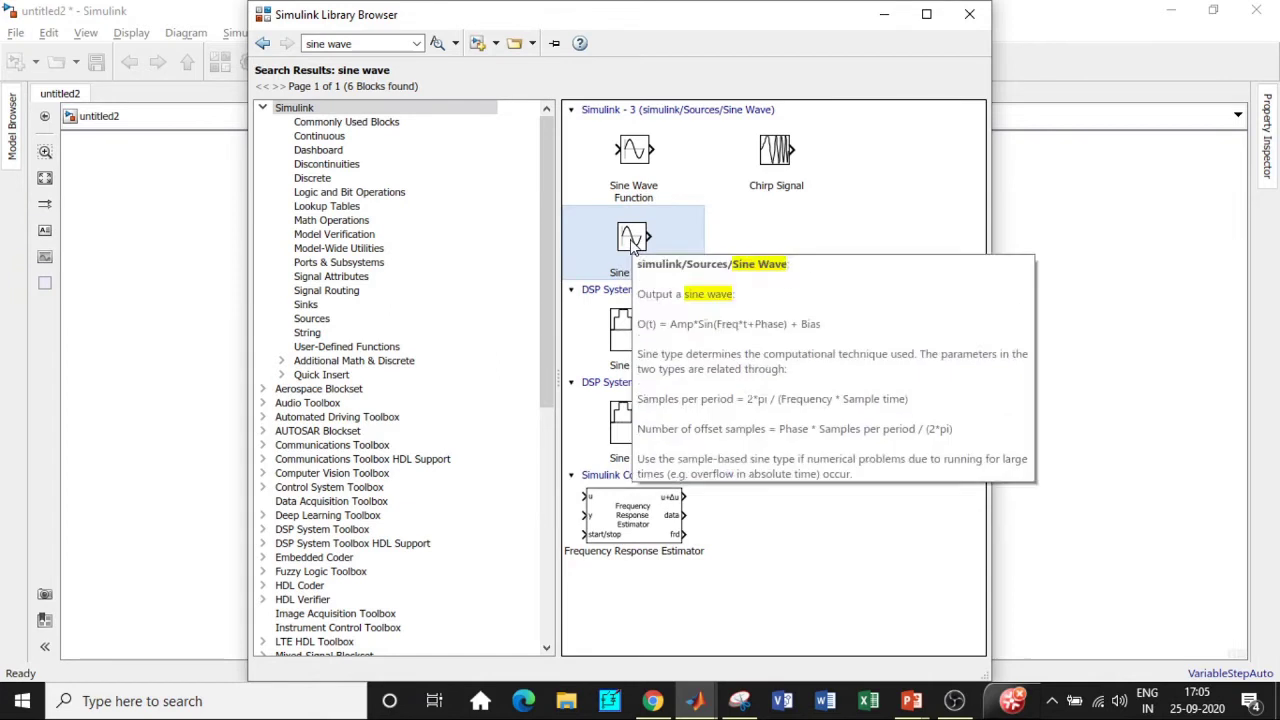
right_click(658, 248)
left_click(700, 253)
Search the library for Repeating sequence and add the Simulink Sources Repeating Sequence block to the model.
left_click(365, 44)
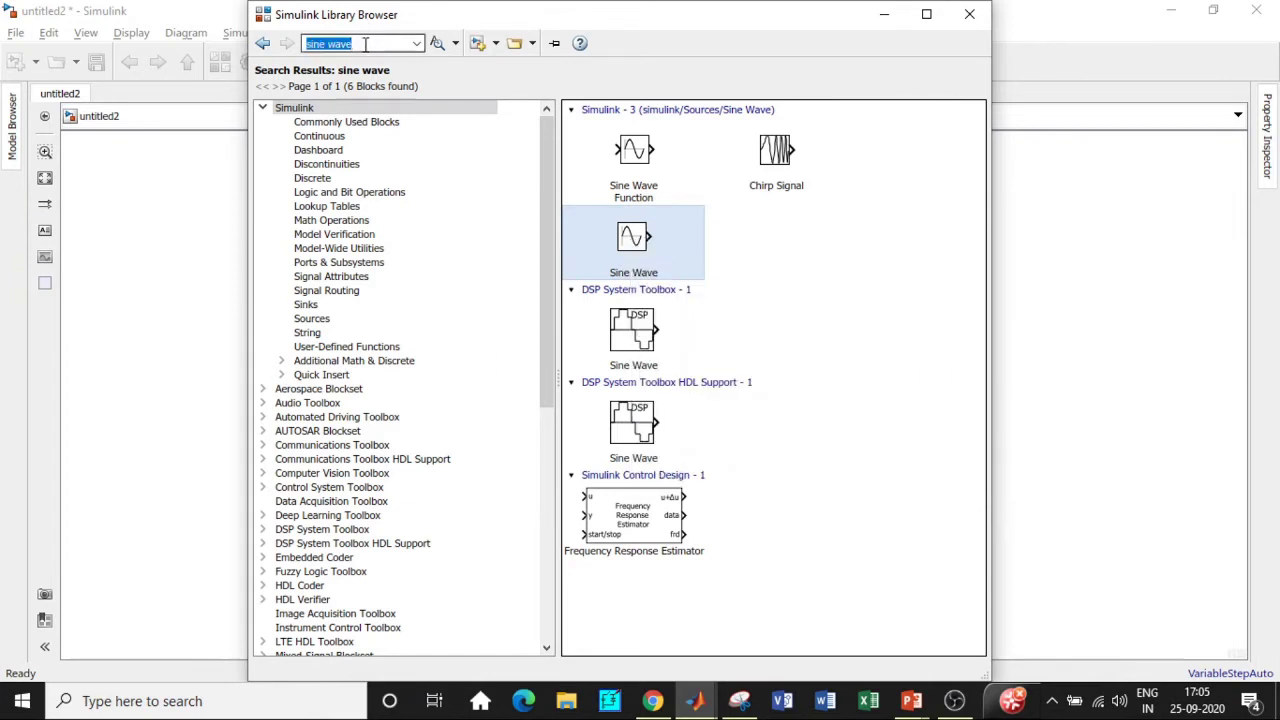
key("BackSpace")
type("Re")
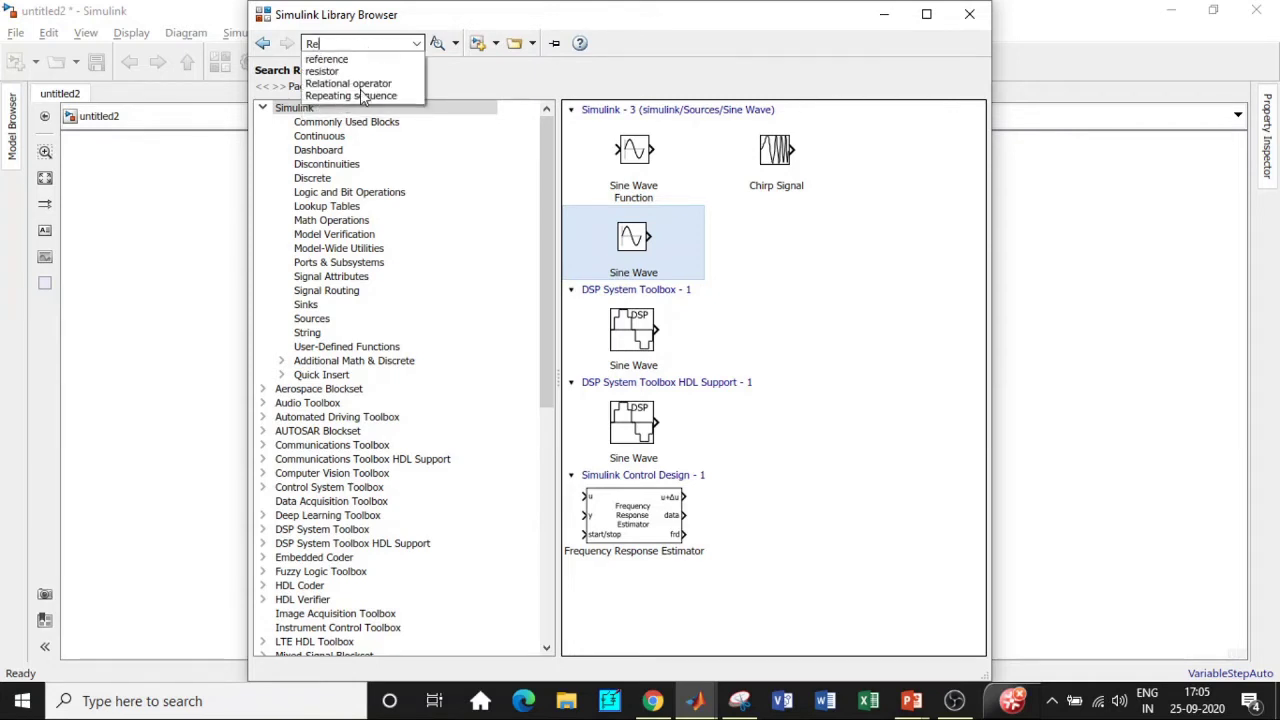
left_click(362, 95)
left_click(378, 45)
key("Return")
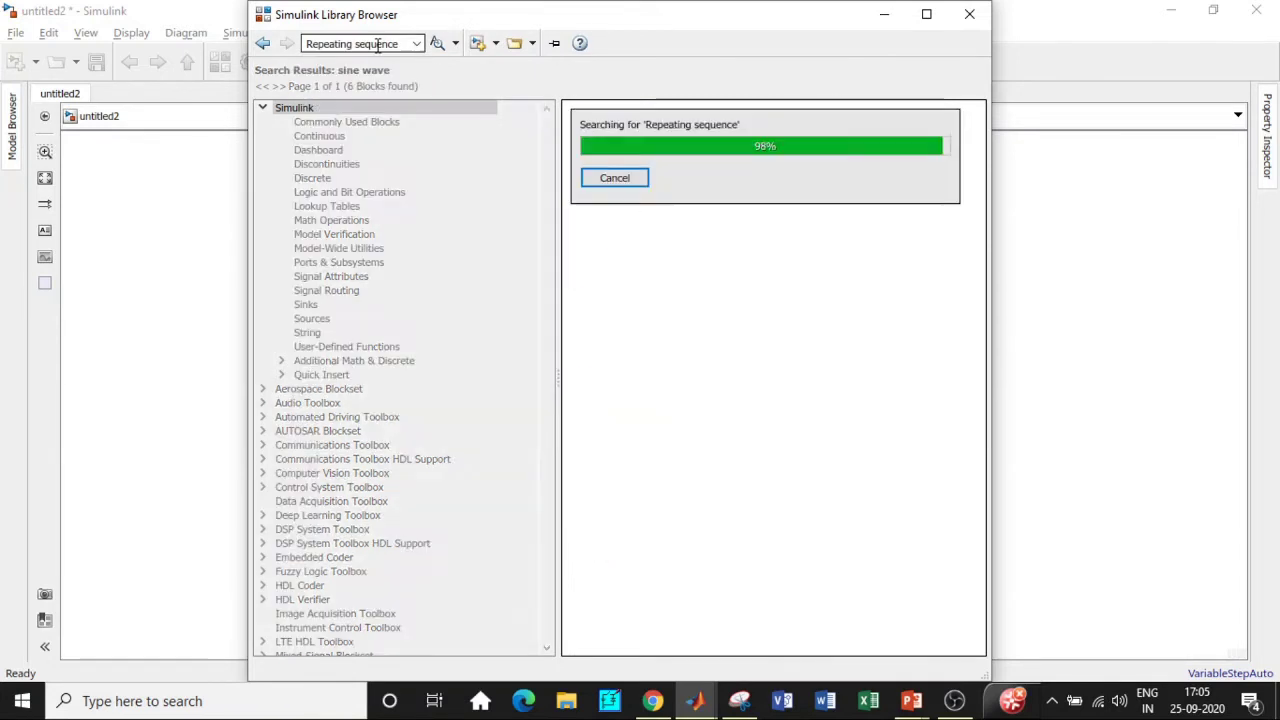
right_click(591, 145)
left_click(620, 162)
Search the library for logical operator and add the Logical Operator block from Commonly Used Blocks to the model.
left_click(373, 43)
key("BackSpace")
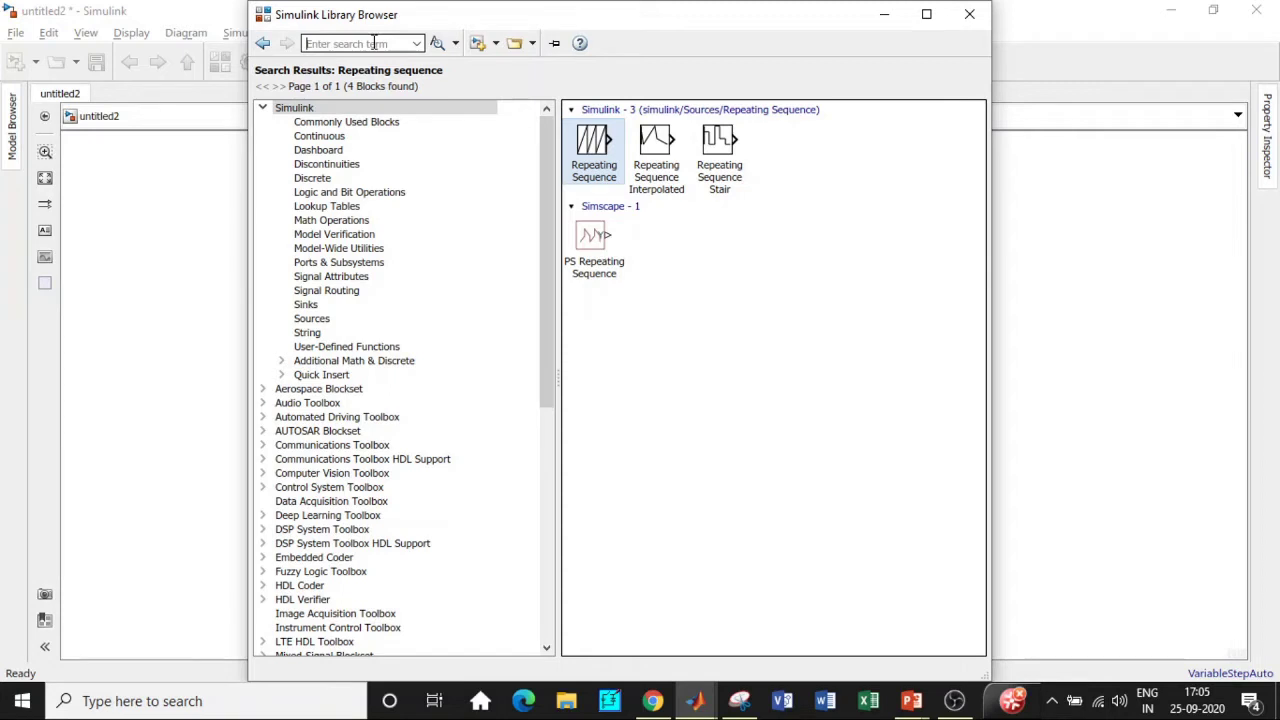
type("logi")
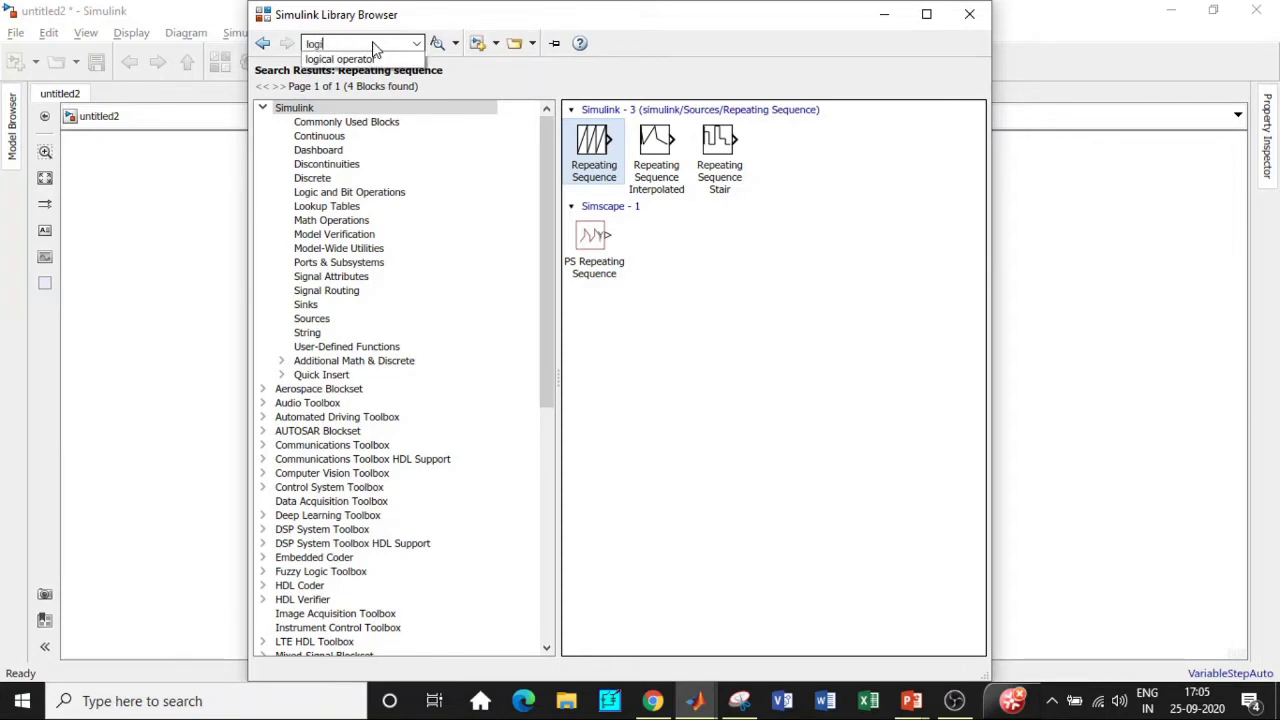
type("ca")
left_click(355, 59)
key("Return")
right_click(580, 137)
left_click(612, 150)
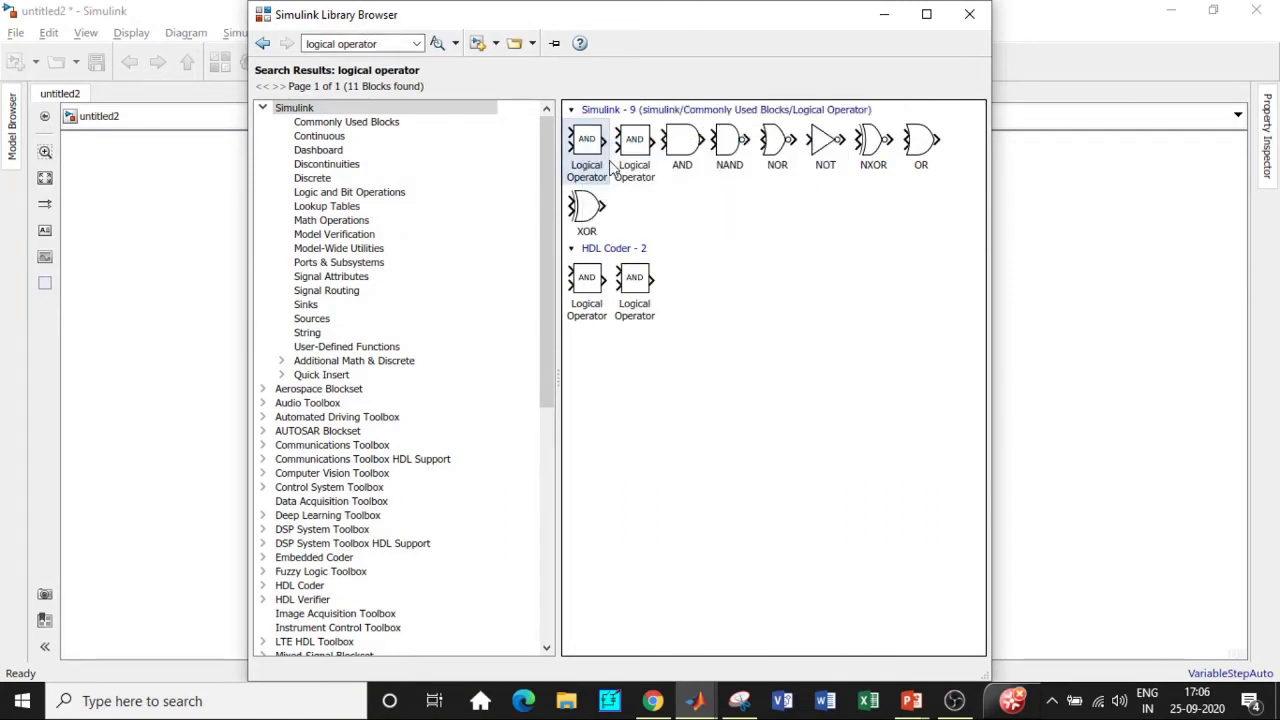
Search the library for Relational operator and add the Relational Operator block from Commonly Used Blocks to the model.
triple_click(381, 43)
type("rela")
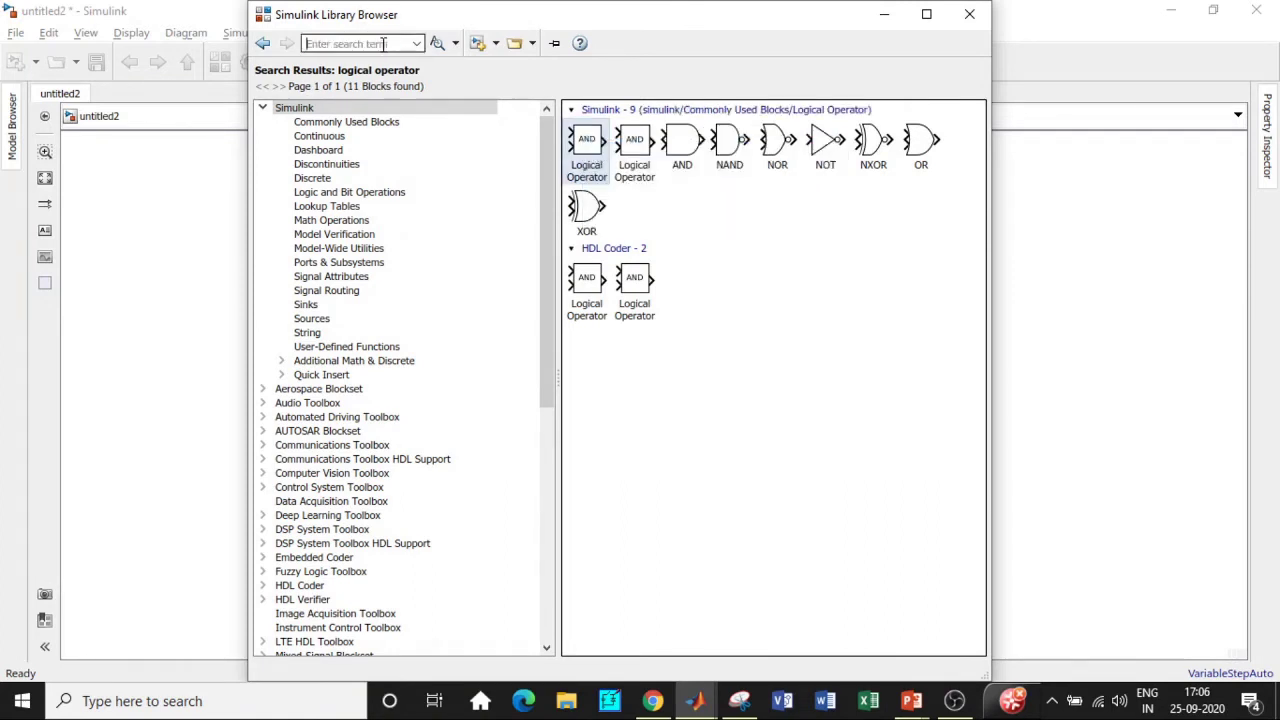
left_click(357, 60)
key("Return")
left_click(608, 150)
right_click(628, 150)
left_click(350, 66)
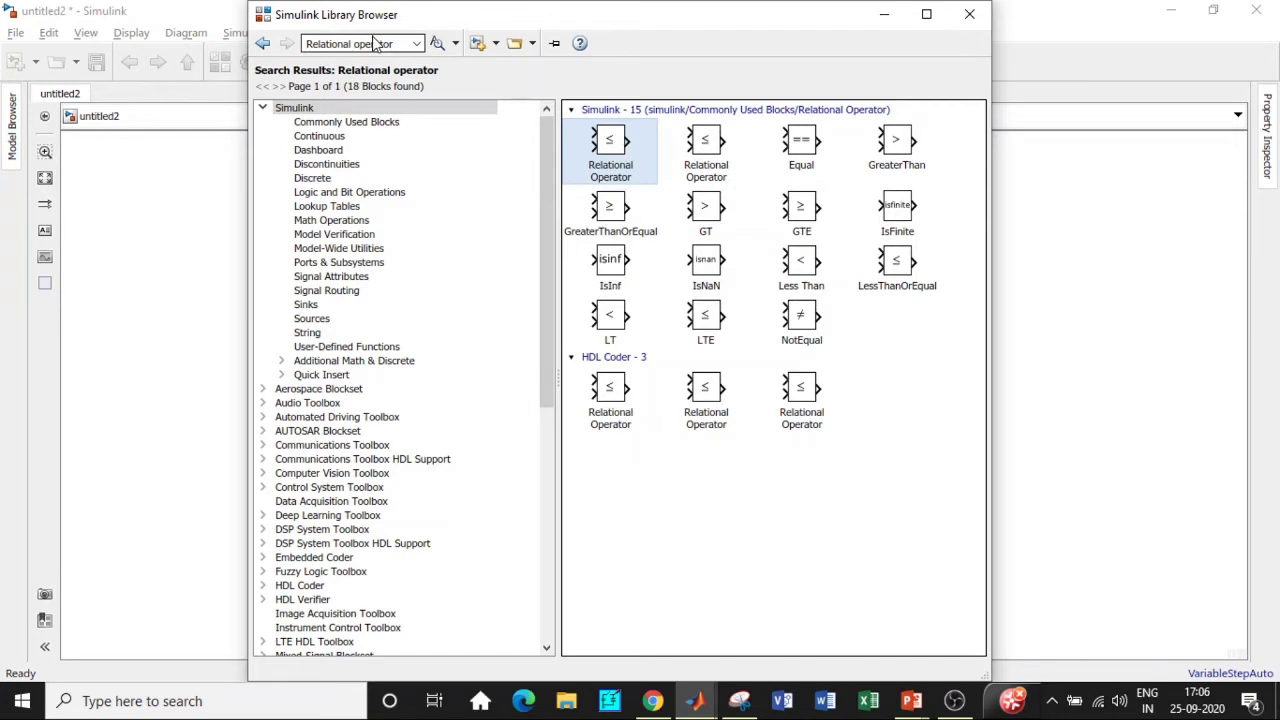
Search the library for gain, add the Gain block to the model, and return to the model canvas.
triple_click(374, 43)
key("BackSpace")
type("g")
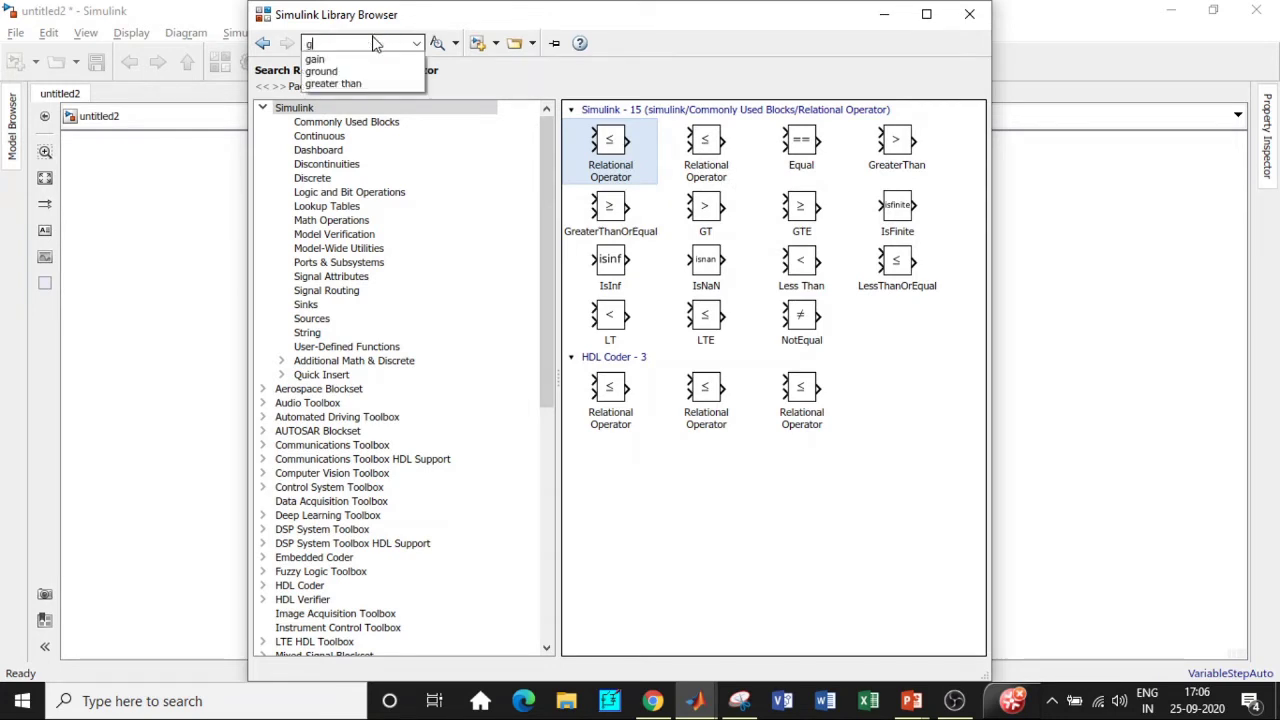
type("ain")
key("Return")
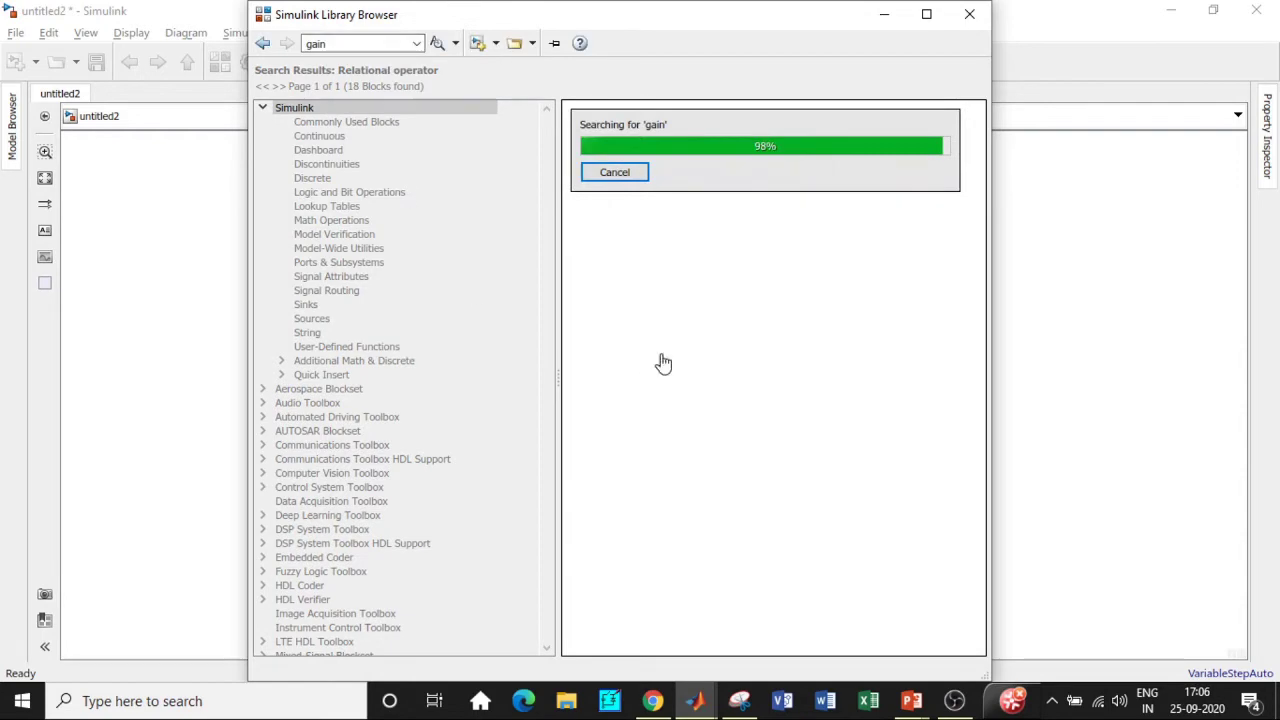
right_click(667, 170)
left_click(672, 174)
left_click(880, 18)
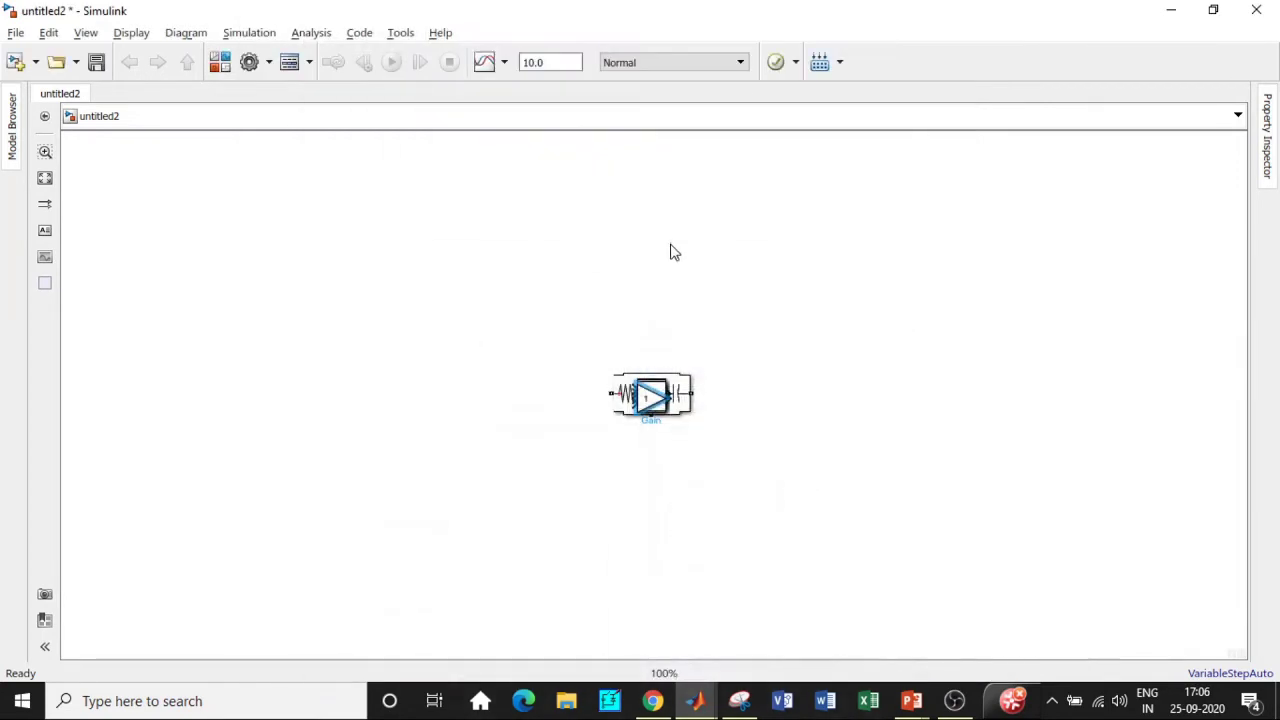
Separate the stacked Gain, Relational Operator, Logical Operator, Repeating Sequence and Sine Wave blocks, spreading them over the left part of the model.
left_click_drag(657, 400, 221, 416)
left_click(508, 367)
left_click_drag(650, 395, 121, 465)
left_click_drag(263, 285, 370, 370)
left_click_drag(648, 400, 204, 354)
Spread the DC source, Mosfet, RLC branch, Voltage Measurement and Scope blocks across the model, and place powergui above the Sine Wave block.
left_click_drag(655, 395, 1012, 258)
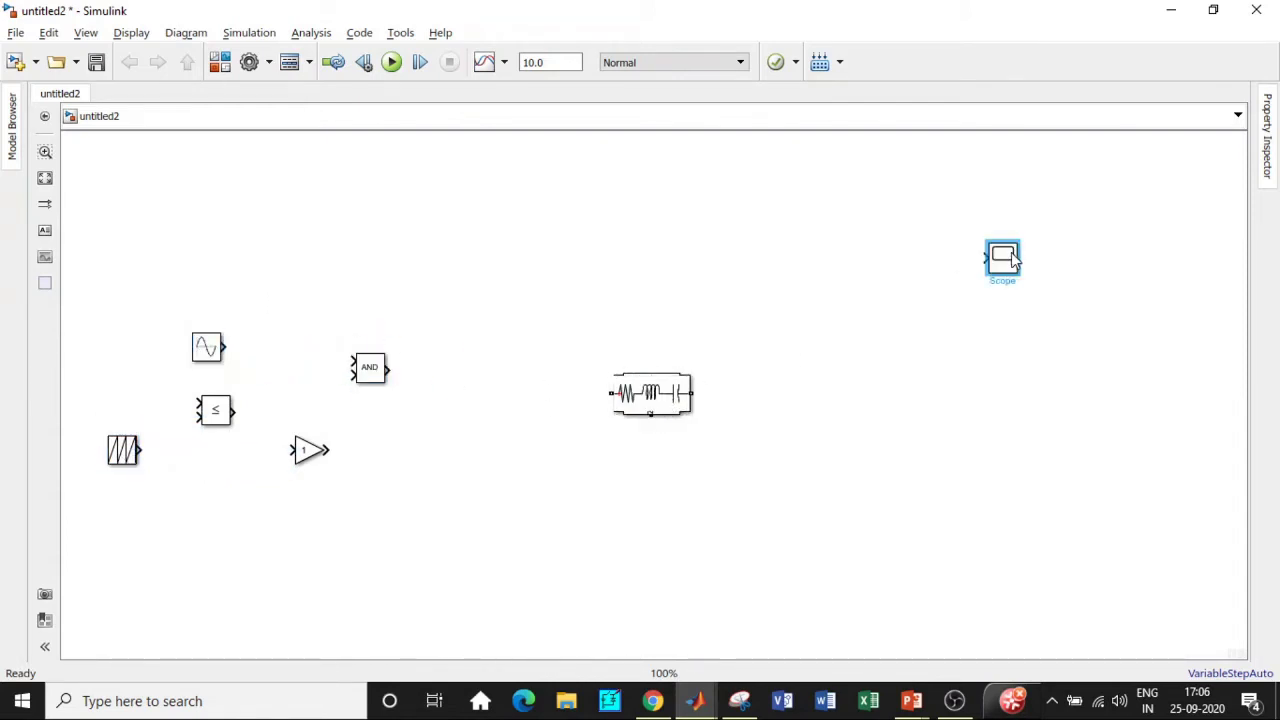
left_click_drag(646, 400, 829, 287)
left_click_drag(673, 407, 588, 285)
left_click_drag(640, 383, 445, 288)
left_click_drag(567, 275, 632, 275)
left_click_drag(655, 392, 930, 322)
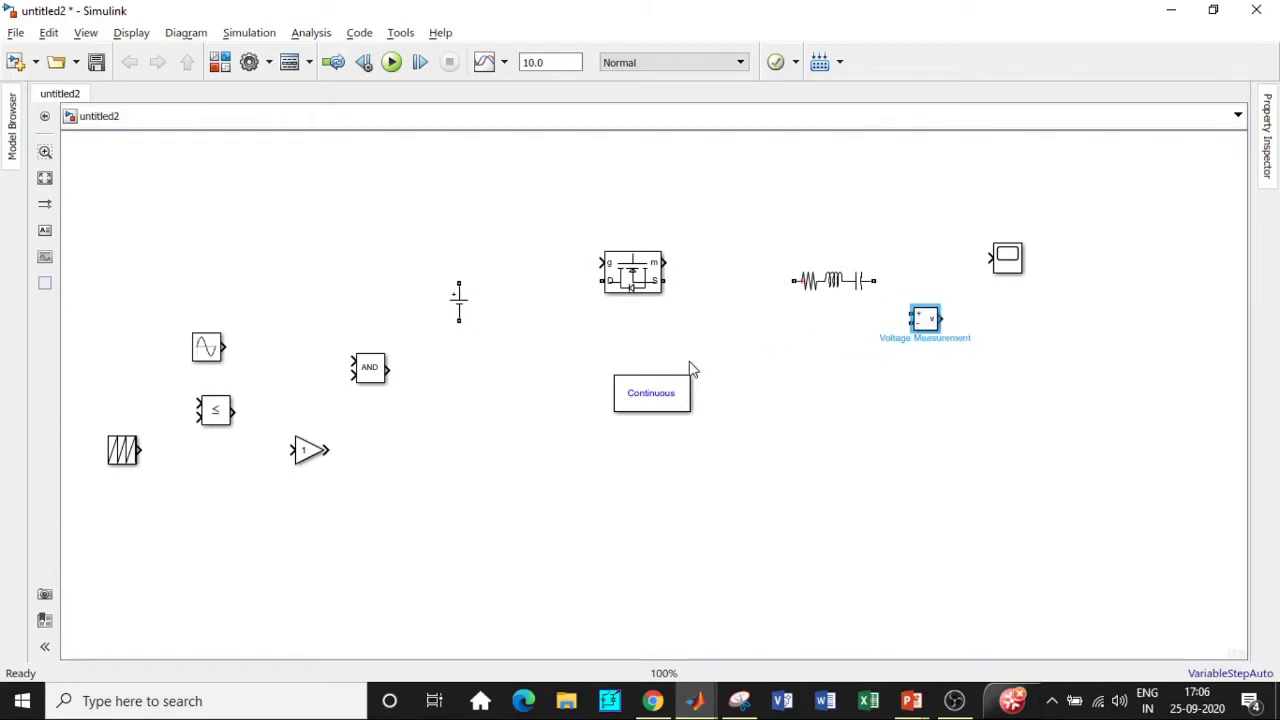
left_click(680, 395)
left_click_drag(680, 395, 278, 209)
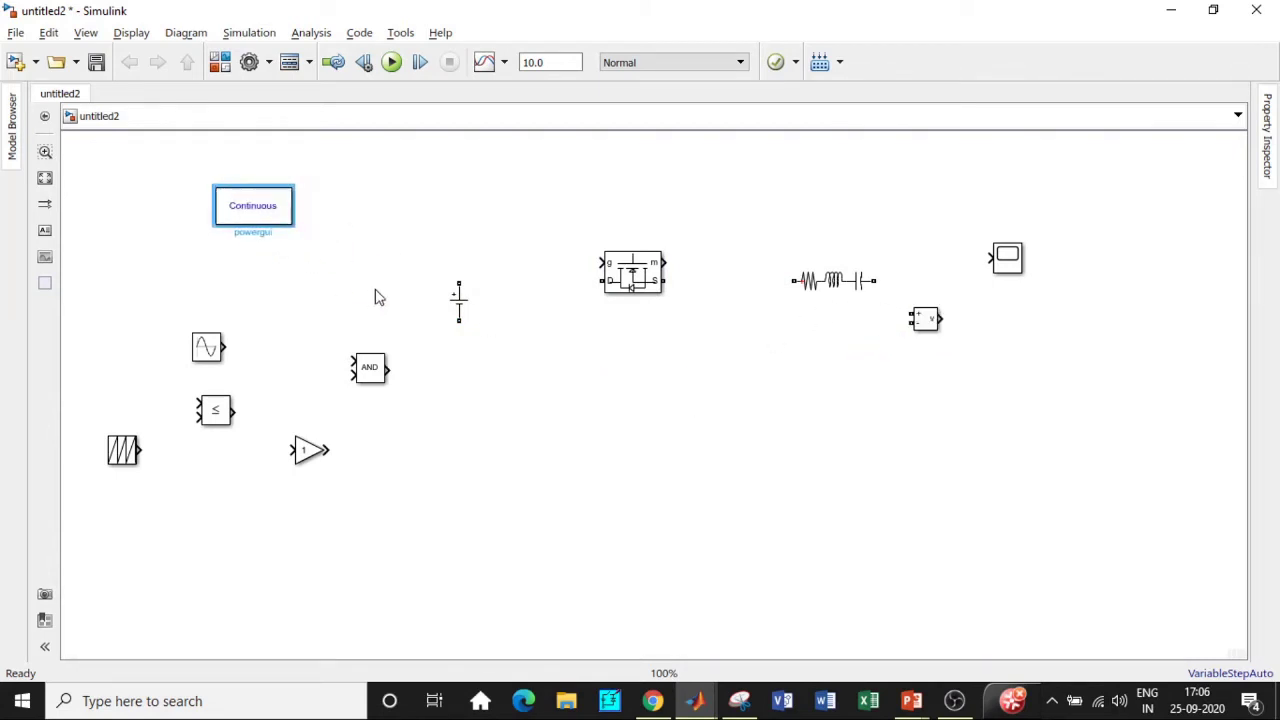
Rotate the Mosfet block to a vertical orientation and turn off its measurement port.
left_click(637, 281)
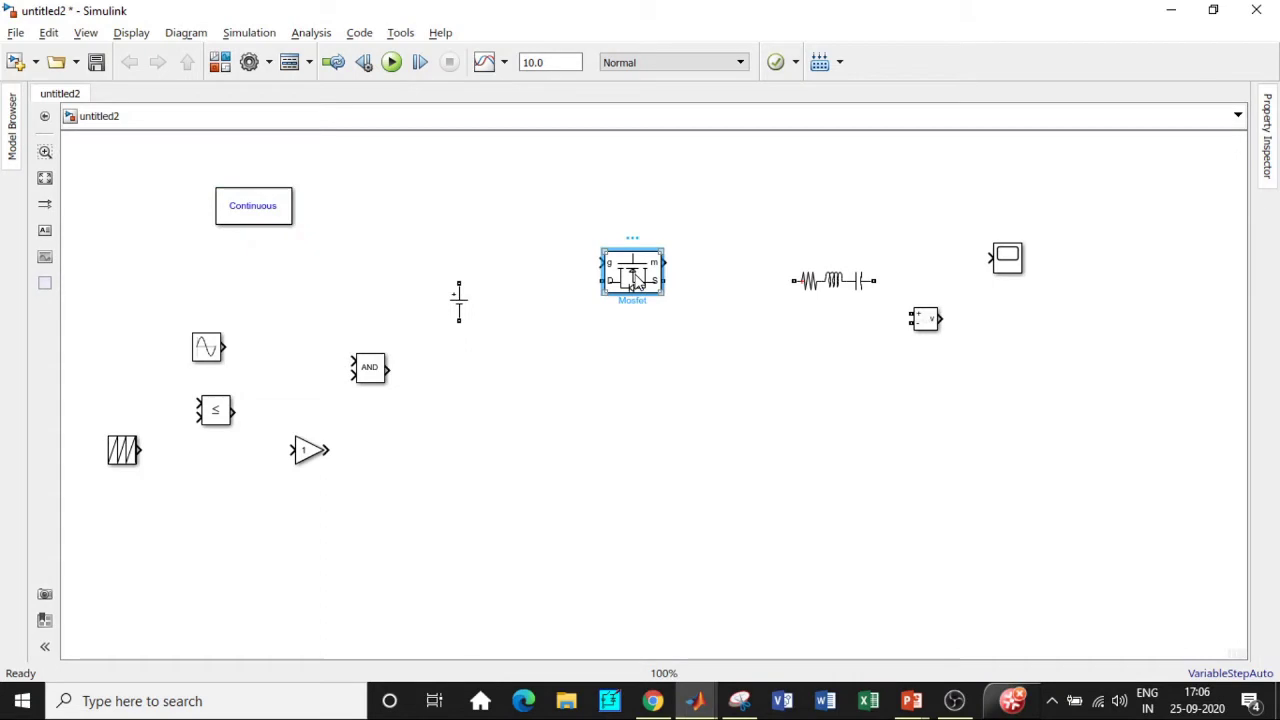
key("ctrl+r")
double_click(635, 278)
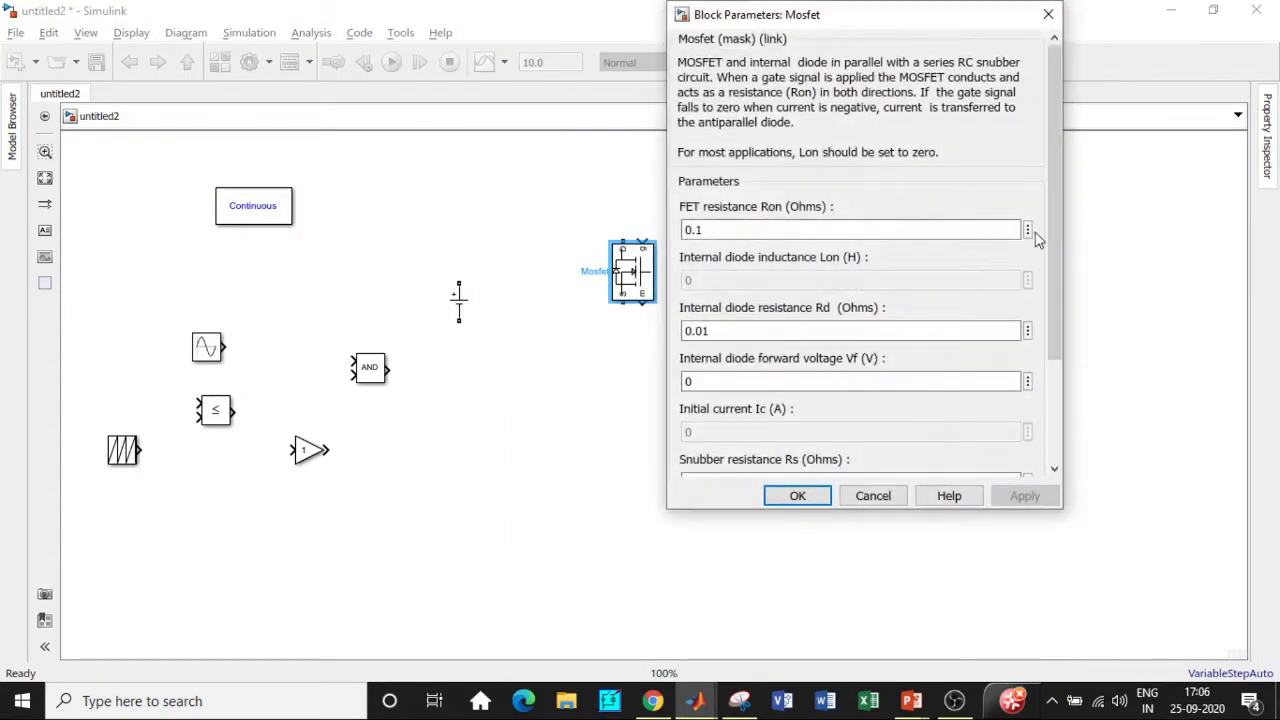
scroll(1038, 238, "down", 3)
left_click(684, 421)
left_click(684, 421)
left_click(797, 496)
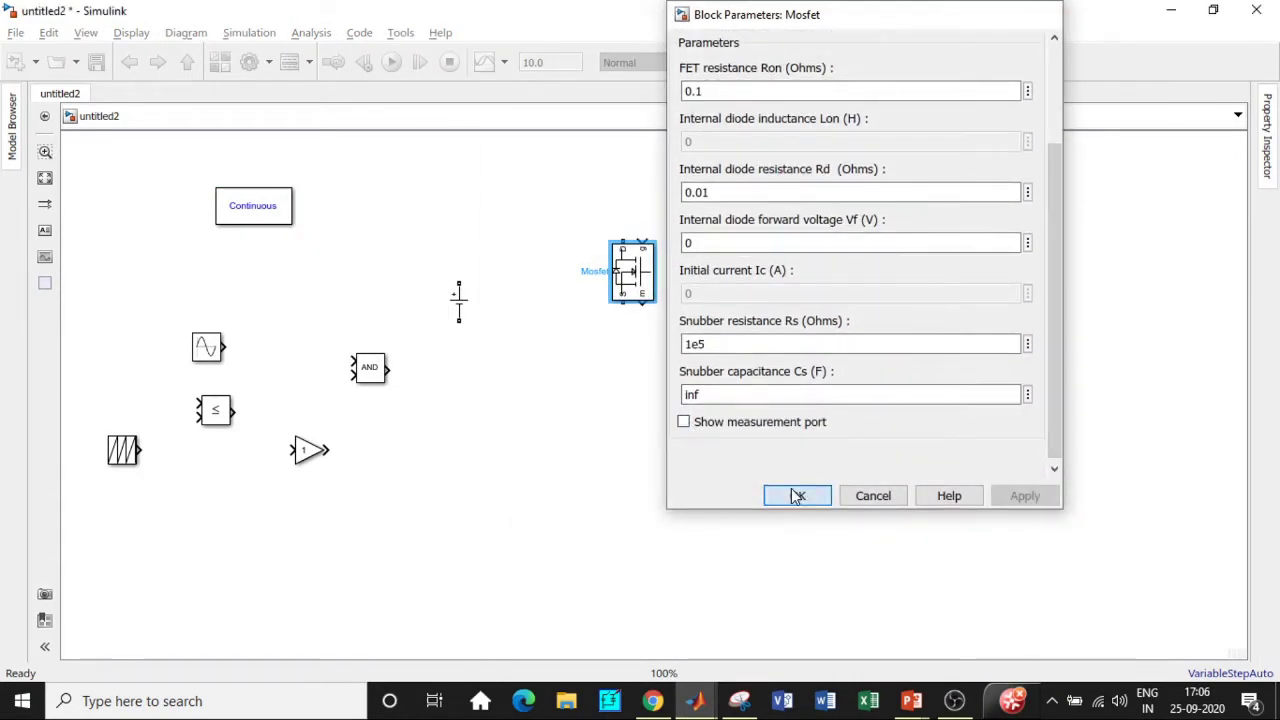
Copy the Mosfet three times and align the four blocks in a two-by-two bridge layout.
left_click_drag(632, 277, 722, 398)
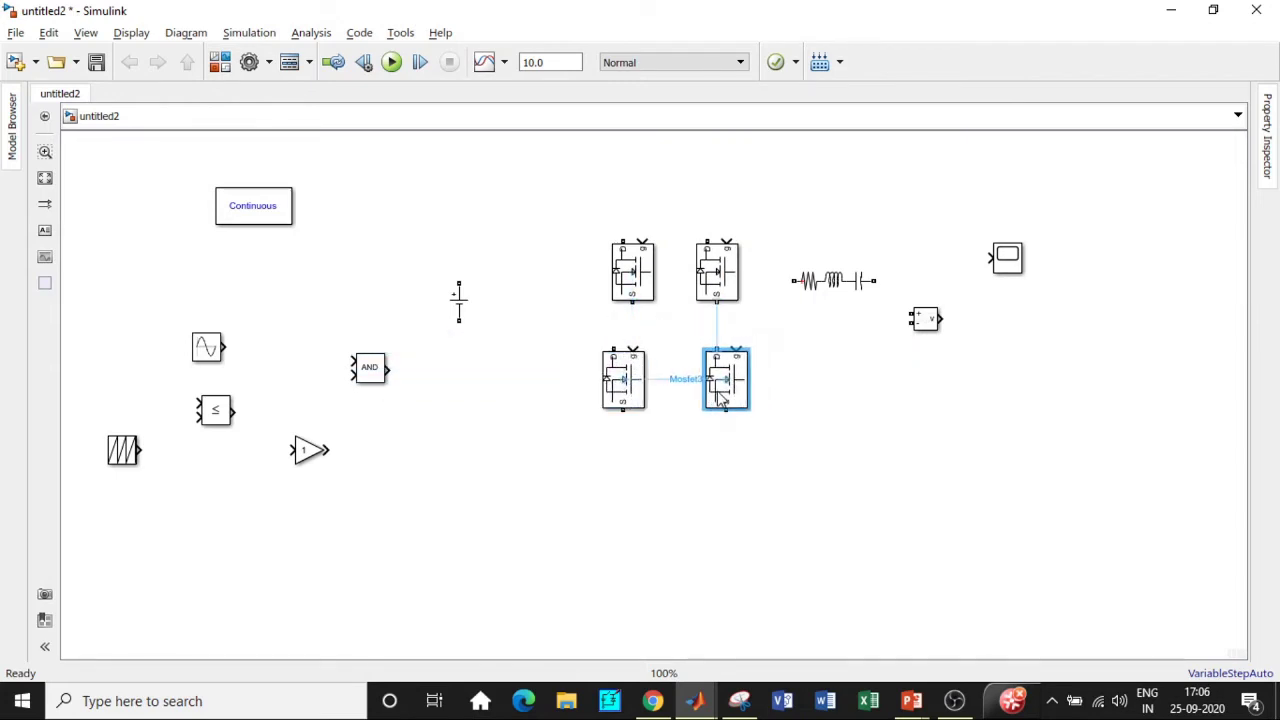
left_click_drag(633, 398, 642, 398)
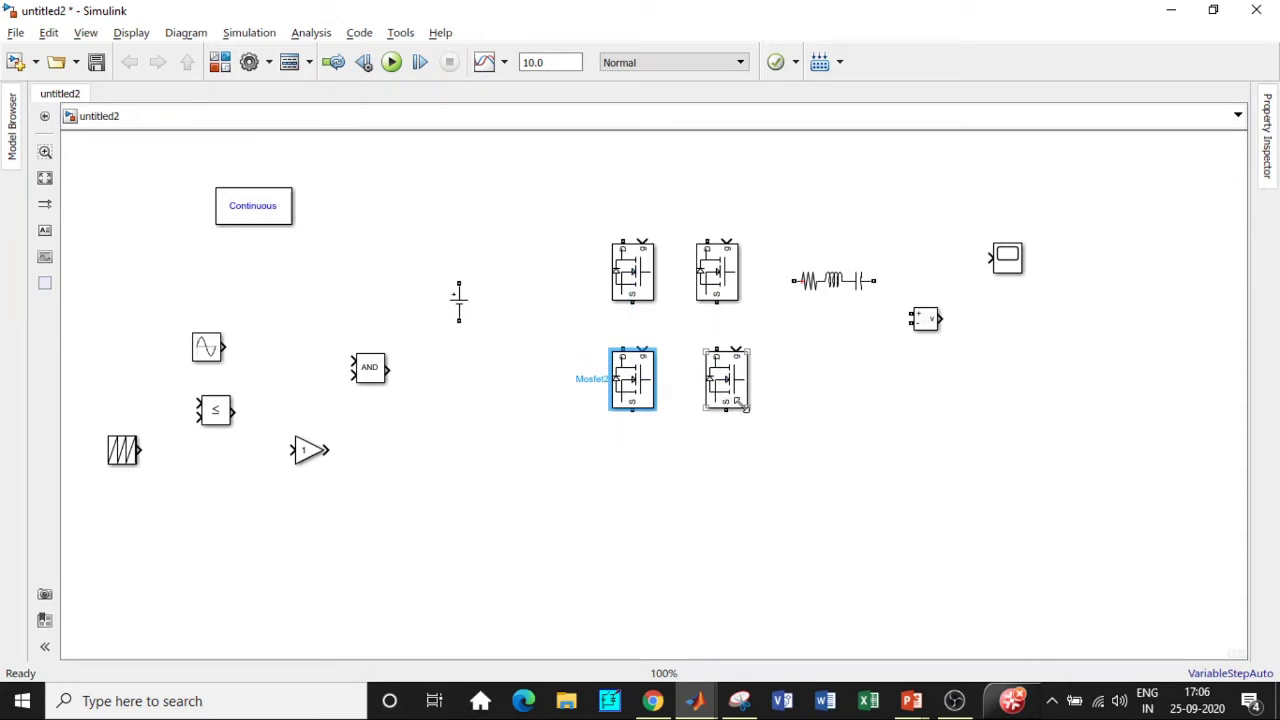
left_click_drag(738, 400, 727, 398)
left_click(771, 489)
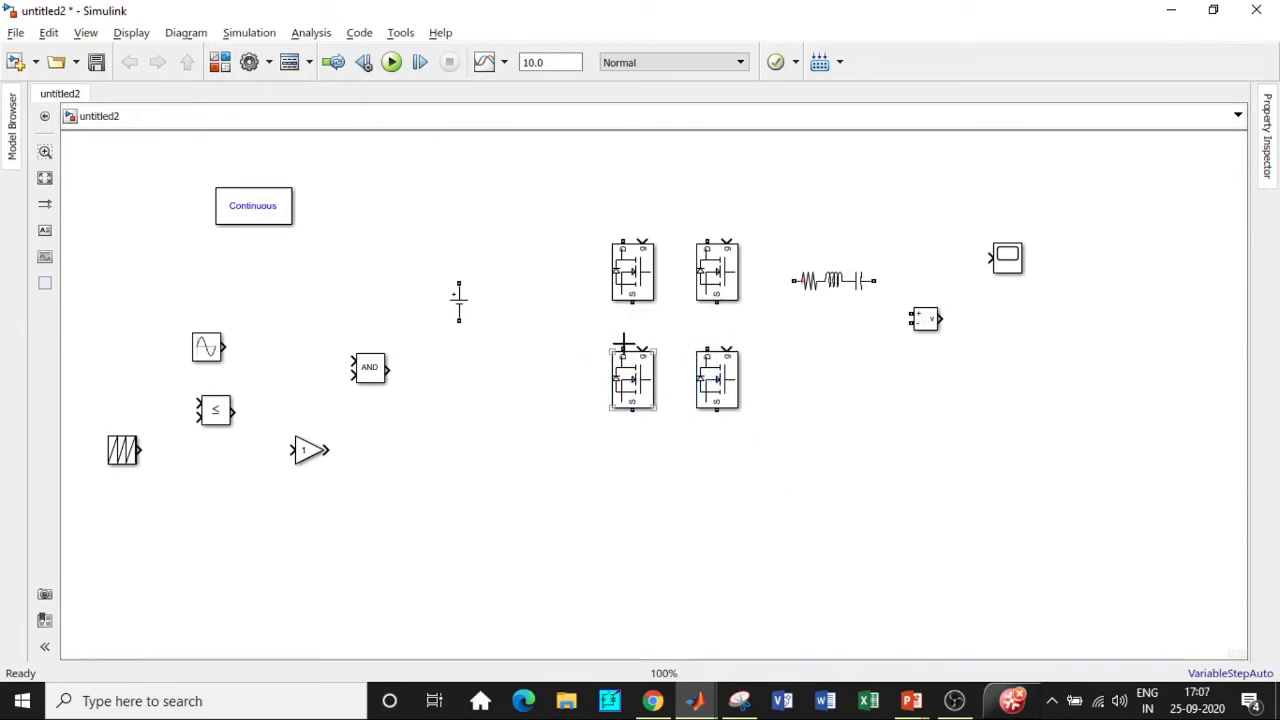
Duplicate the group of four Mosfets and align the copy directly below the original group.
left_click_drag(748, 462, 592, 229)
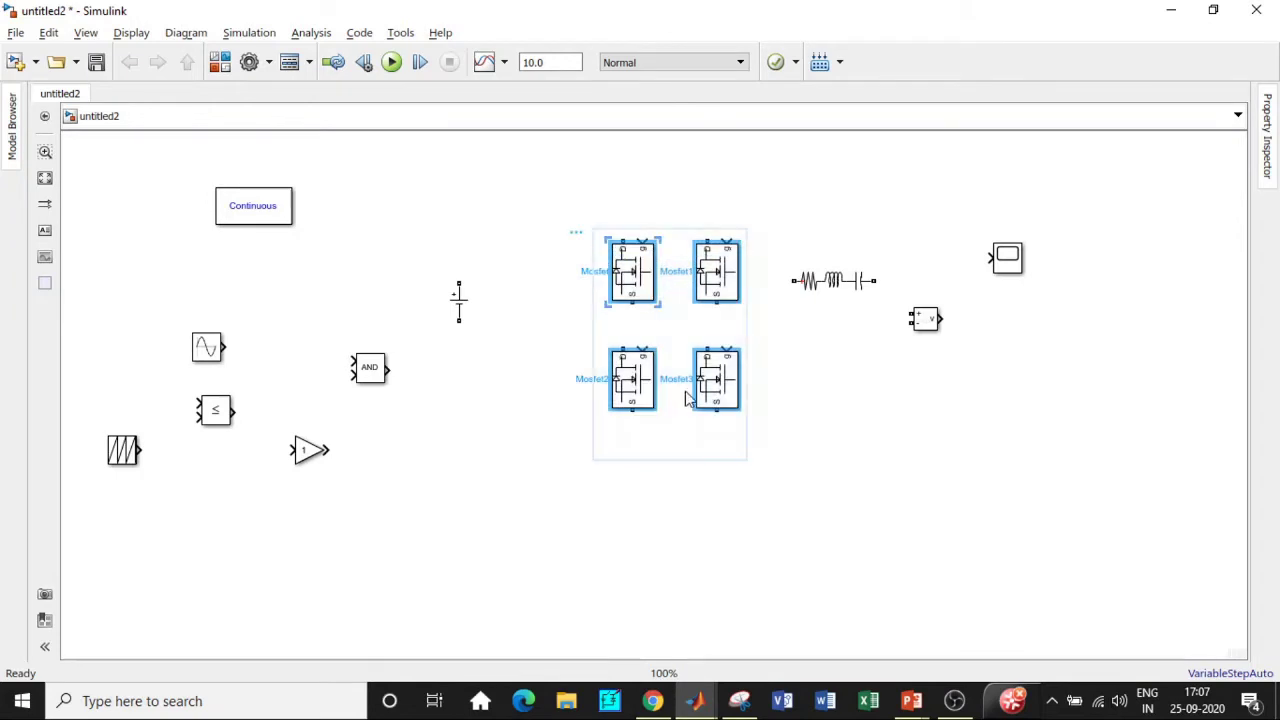
left_click_drag(684, 404, 706, 470)
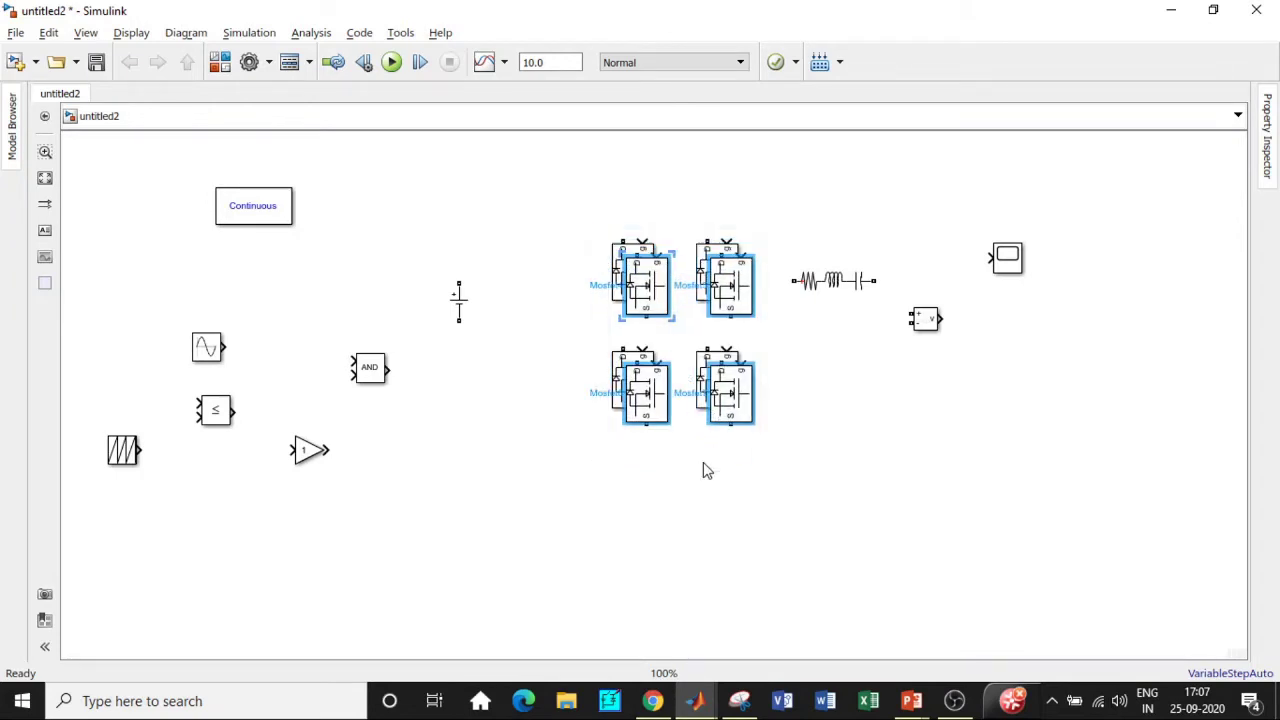
left_click_drag(660, 398, 636, 594)
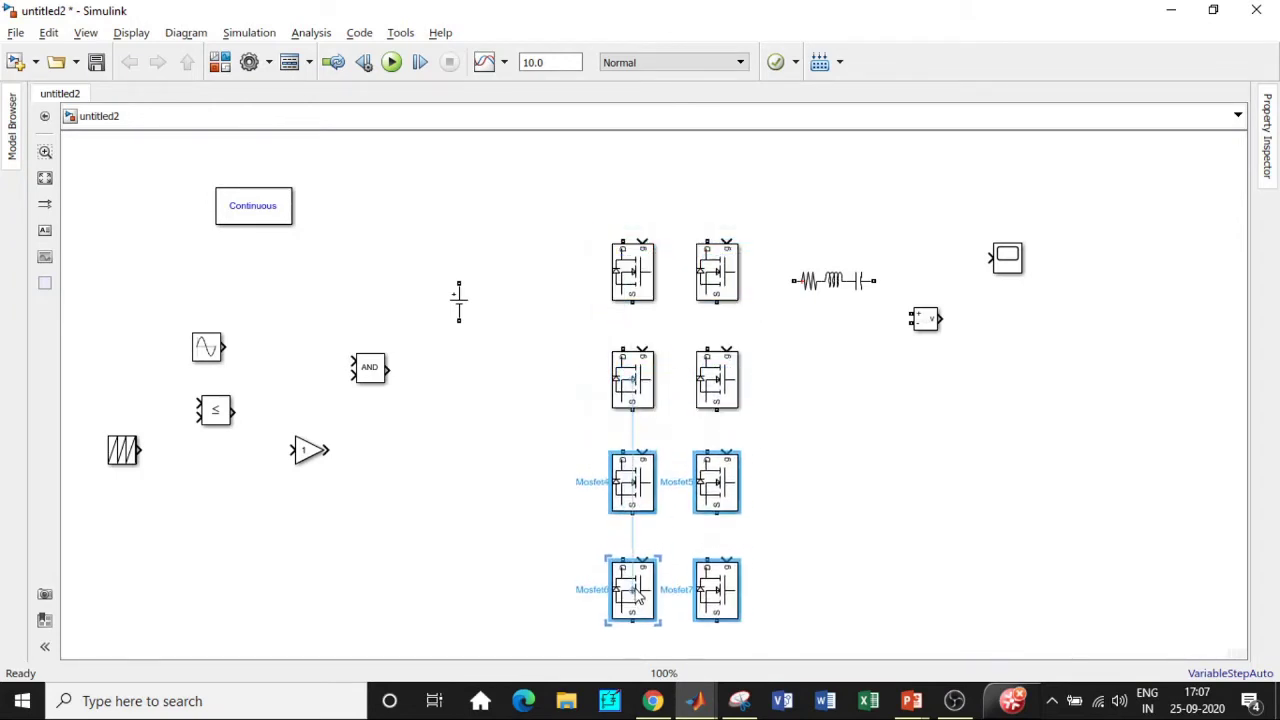
Copy the DC Voltage Source and place the copy beside the lower group of Mosfets.
left_click(449, 324)
left_click(458, 300)
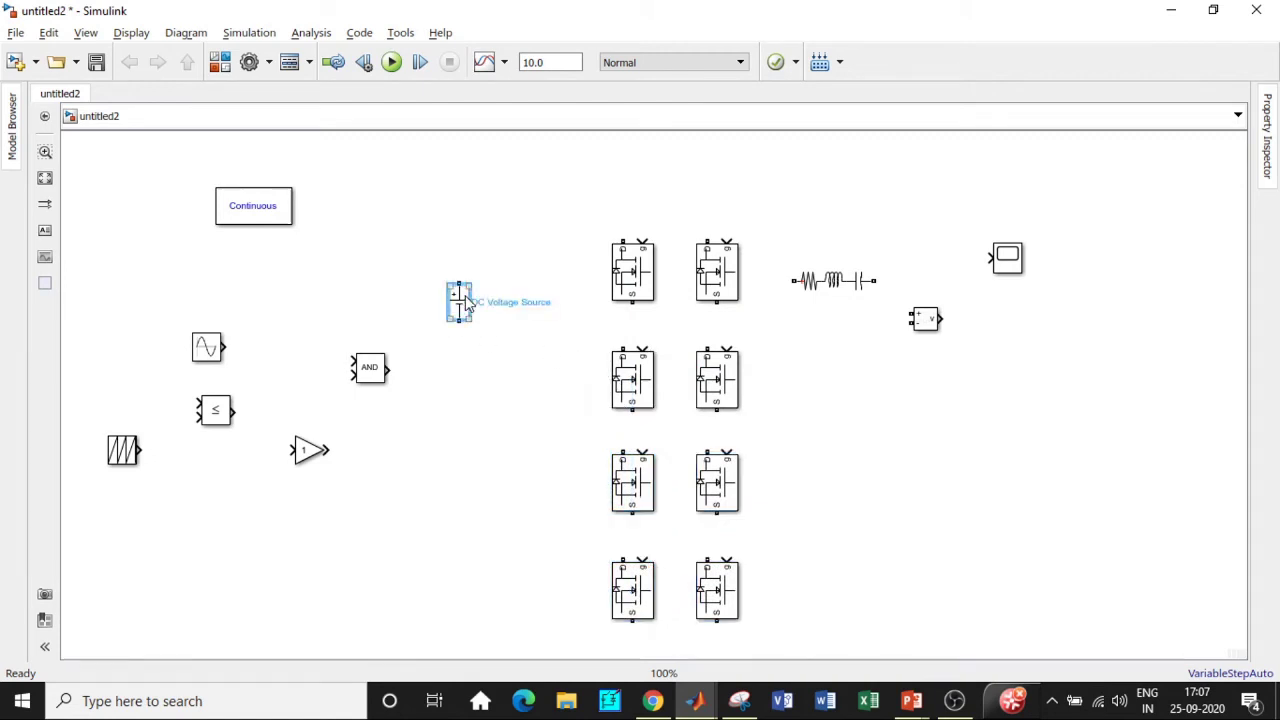
left_click_drag(458, 302, 459, 540)
Wire the four upper Mosfets into an H-bridge and connect it across the upper DC source.
left_click_drag(623, 352, 632, 302)
left_click_drag(706, 353, 716, 302)
left_click_drag(620, 234, 709, 241)
left_click_drag(585, 211, 623, 230)
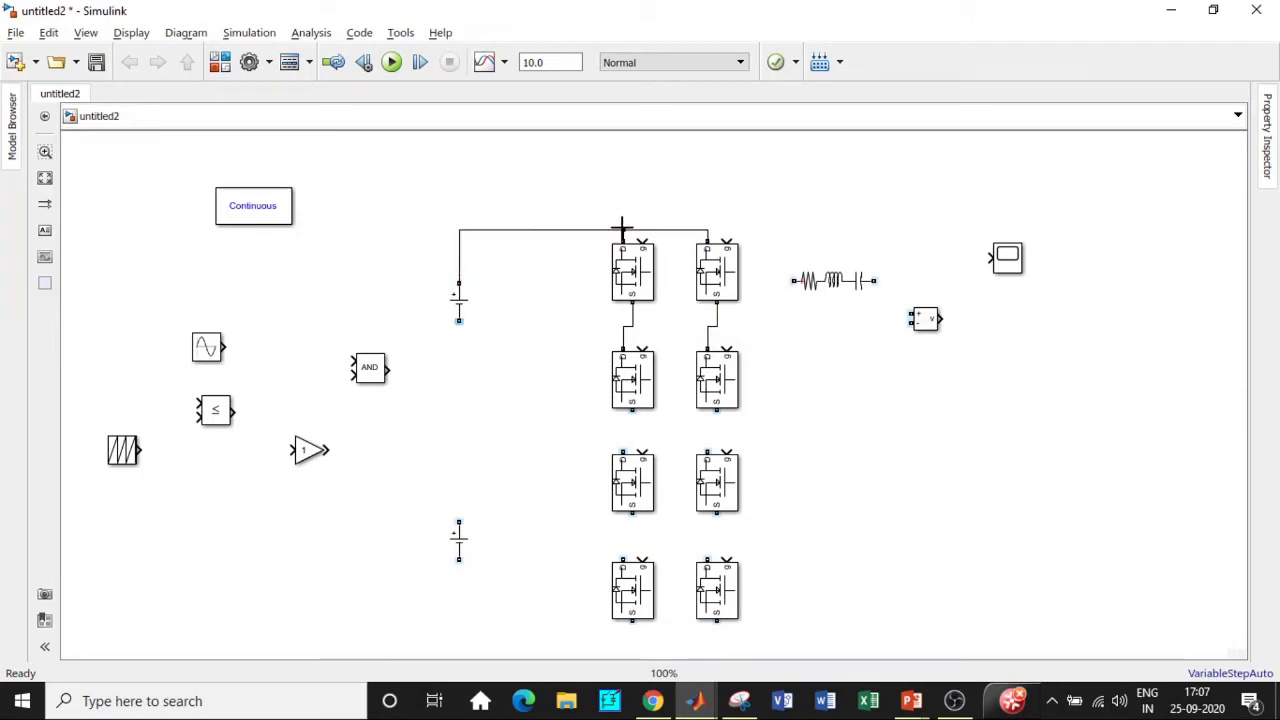
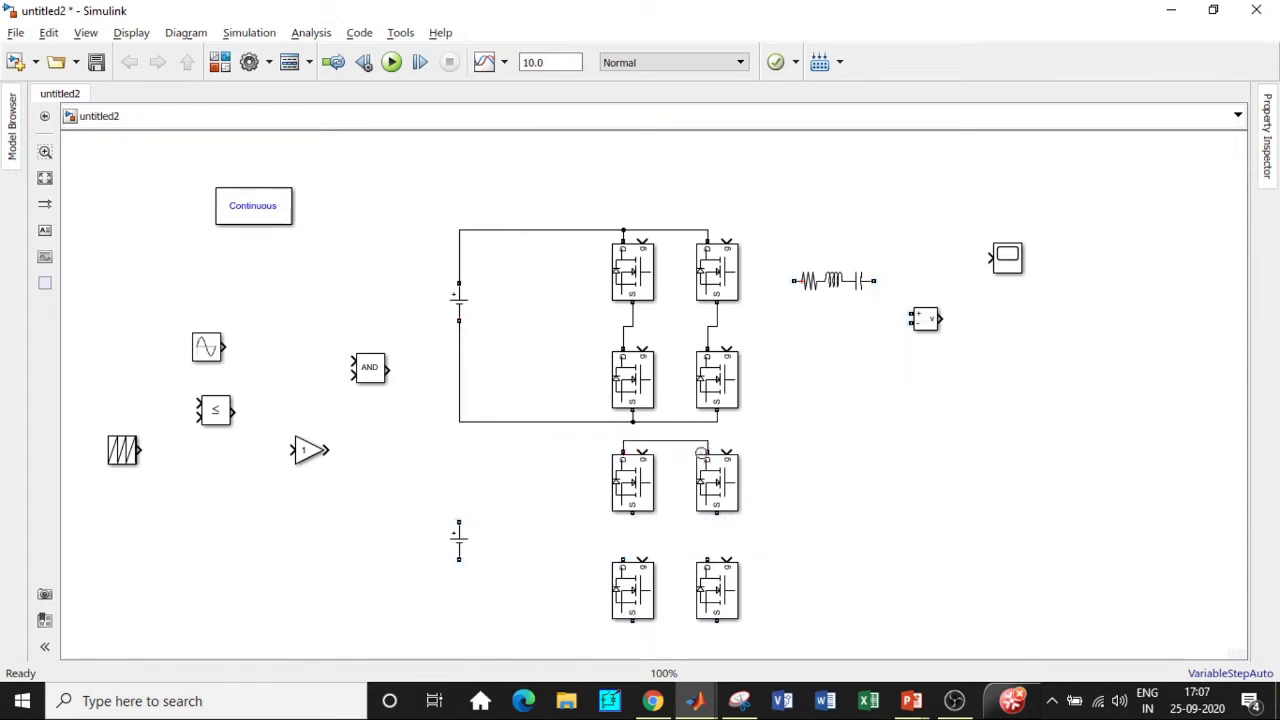
Wire the four lower Mosfets into an H-bridge and connect it across the lower DC source.
left_click_drag(632, 514, 617, 560)
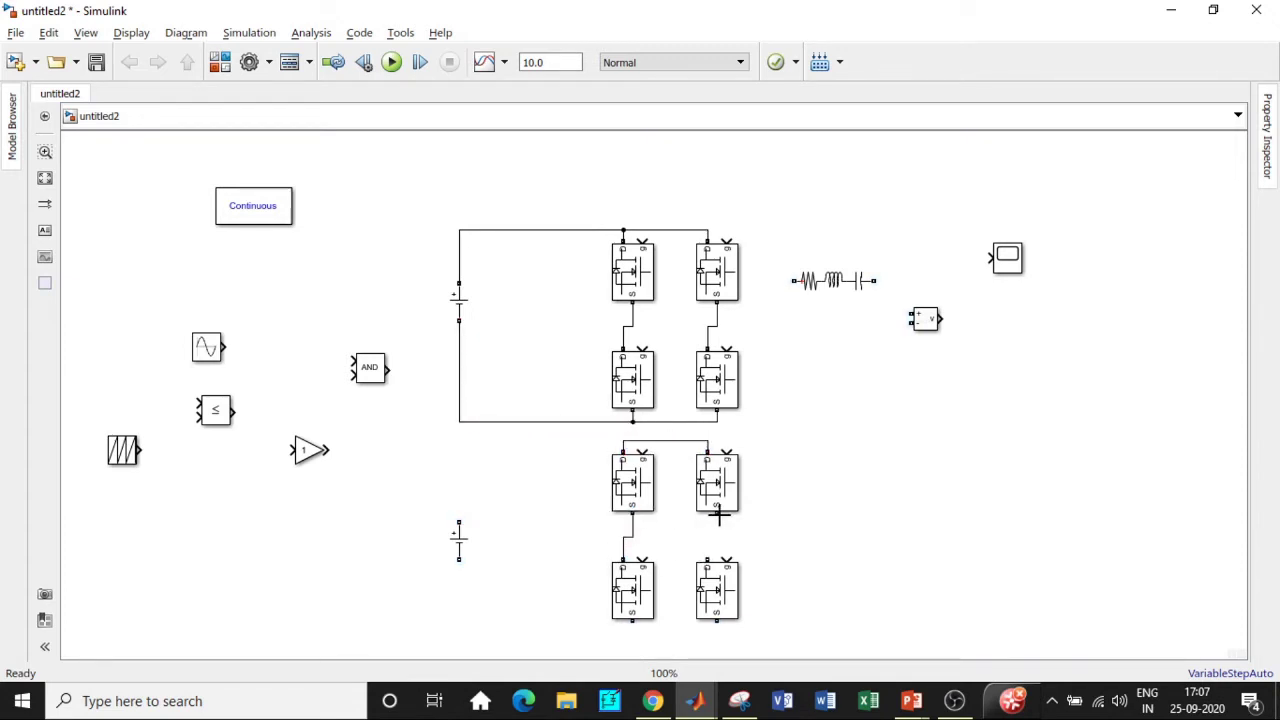
left_click_drag(717, 513, 708, 560)
left_click_drag(632, 621, 716, 621)
left_click(460, 525)
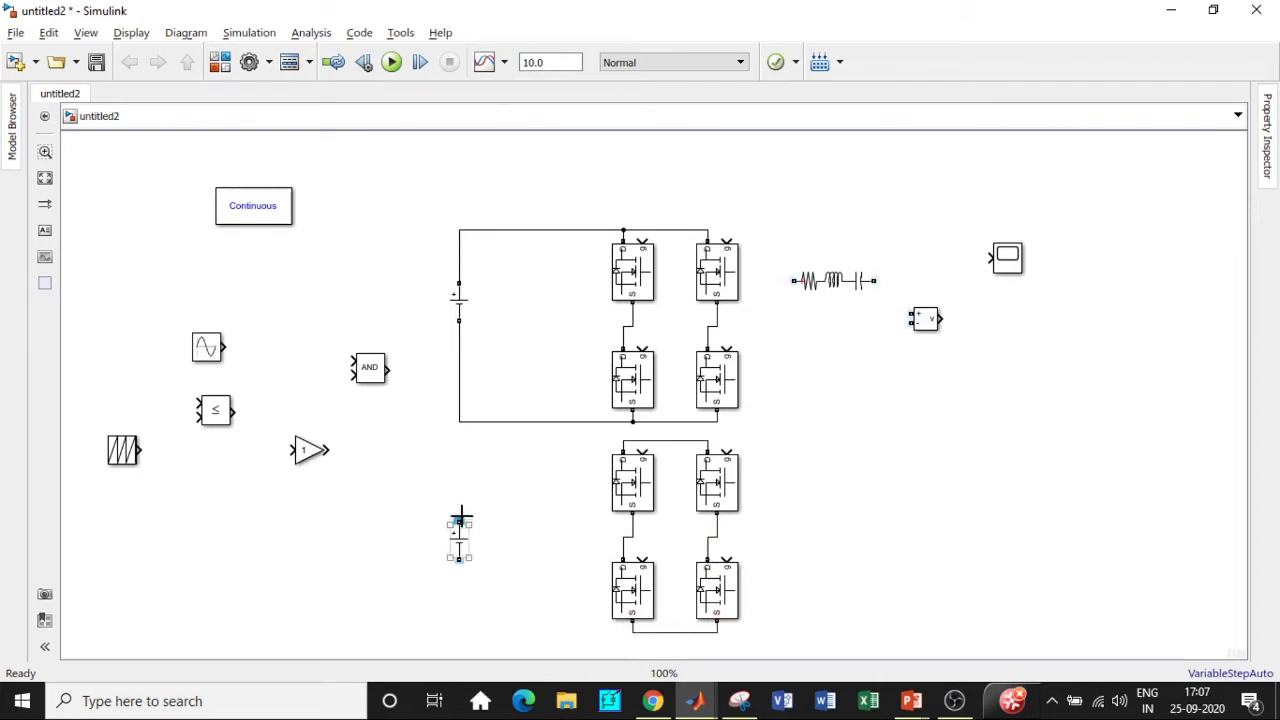
left_click_drag(460, 520, 623, 441)
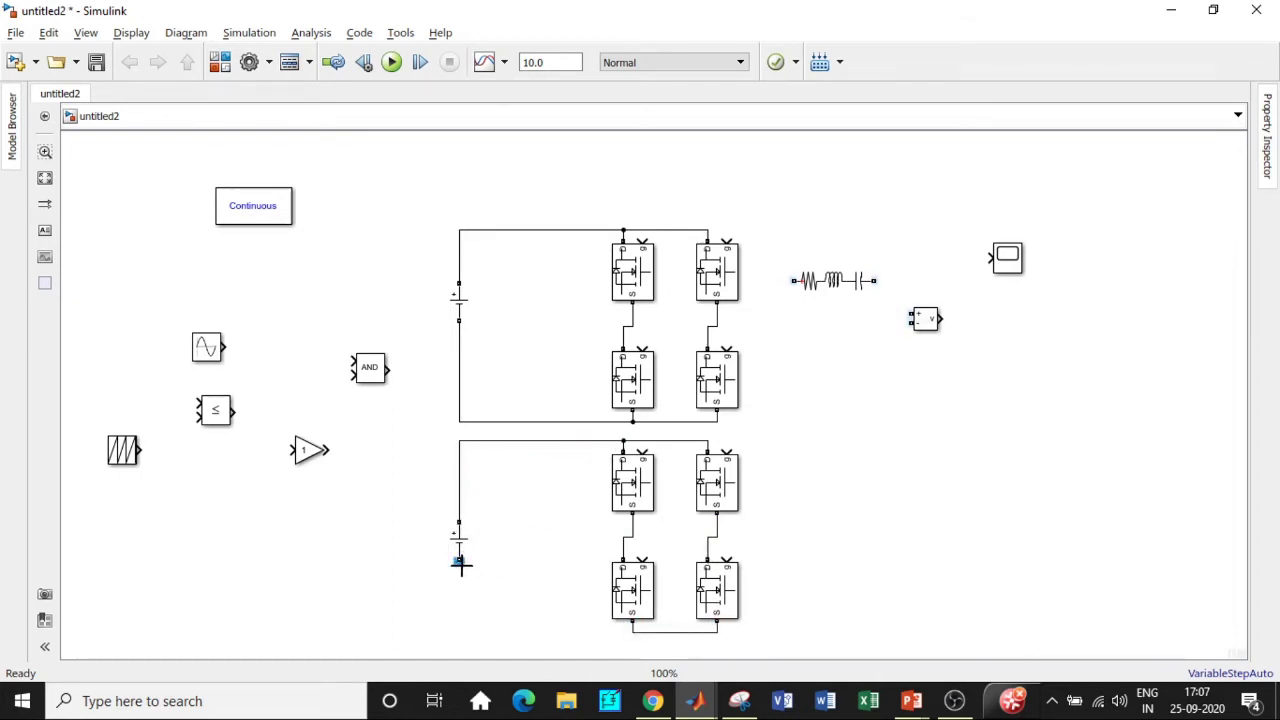
left_click_drag(460, 565, 632, 632)
Move the Series RLC Branch lower, between the bridges and the Voltage Measurement block, and rotate it to vertical.
left_click(847, 277)
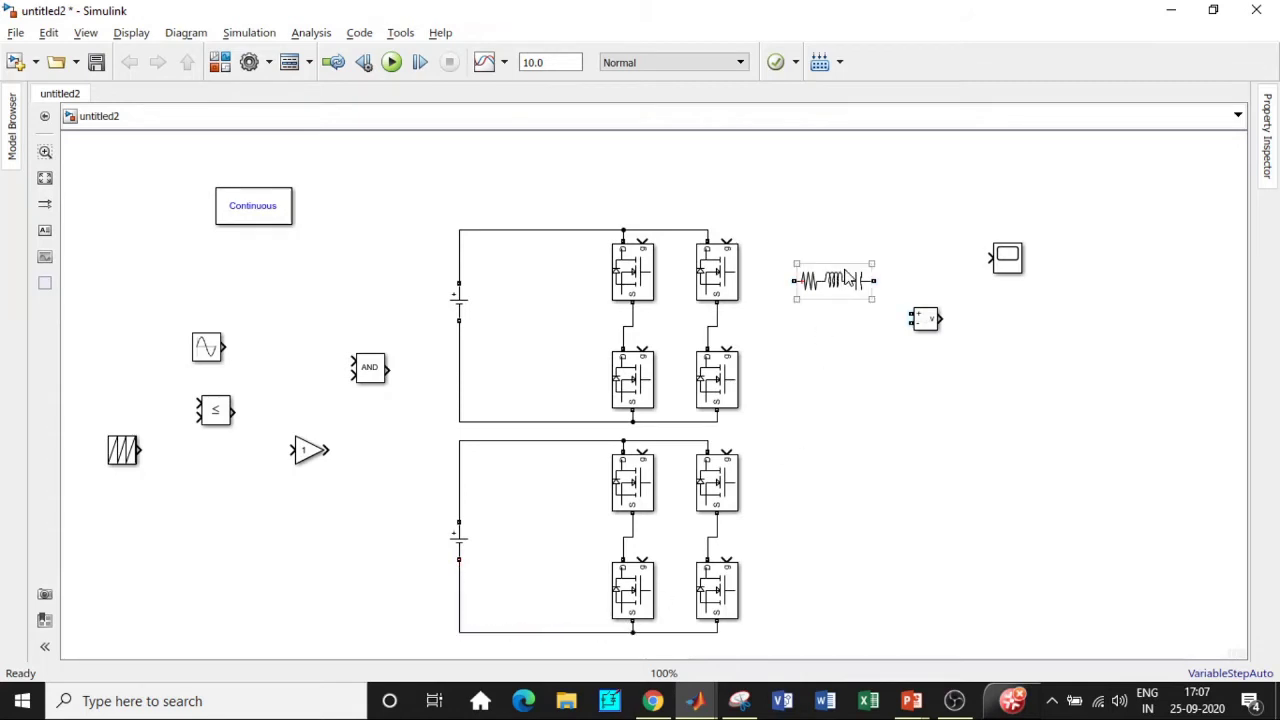
left_click_drag(847, 277, 870, 369)
key("ctrl+r")
Set the Series RLC Branch to type R with a resistance of 100 ohms.
double_click(870, 369)
left_click(623, 277)
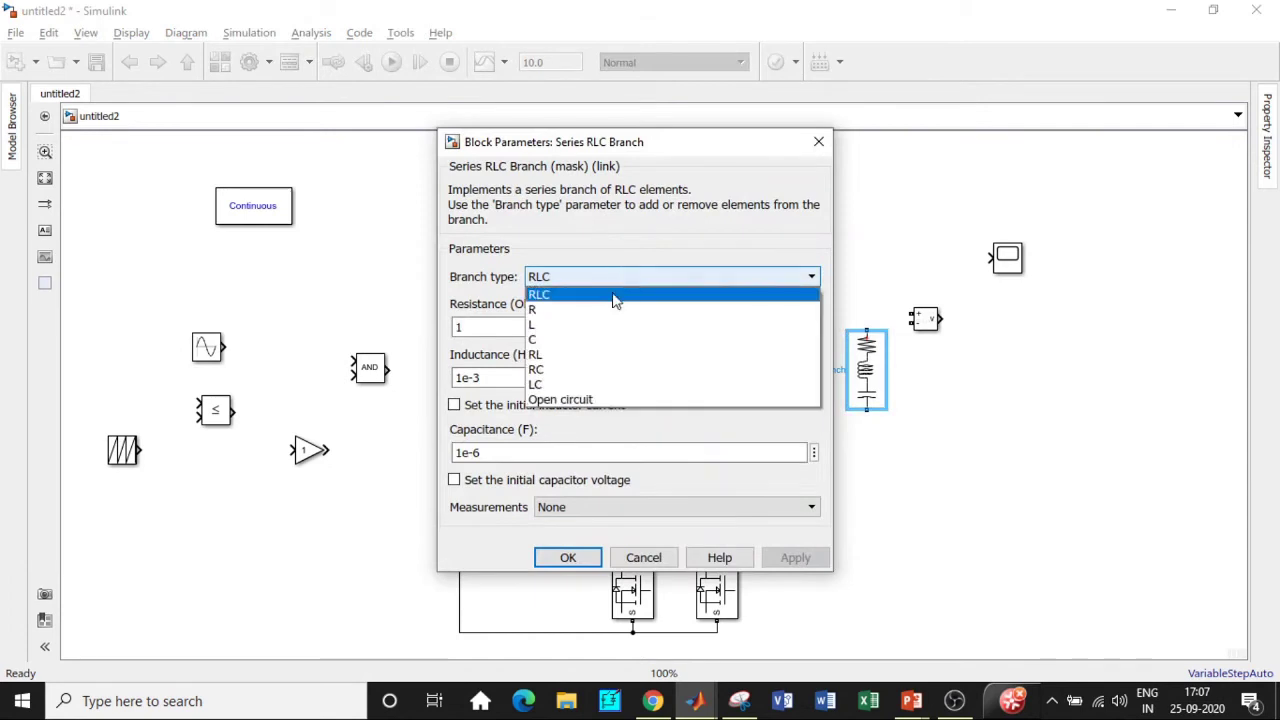
left_click(595, 310)
left_click(505, 327)
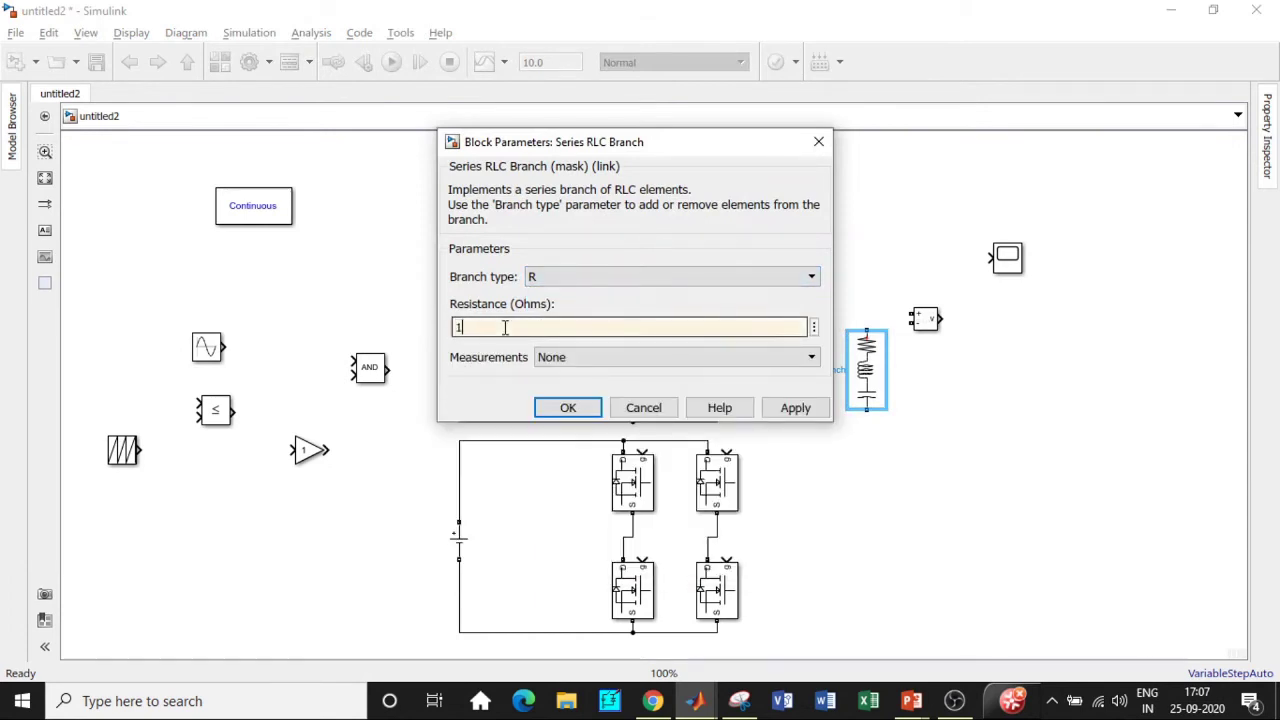
key("BackSpace")
key("BackSpace")
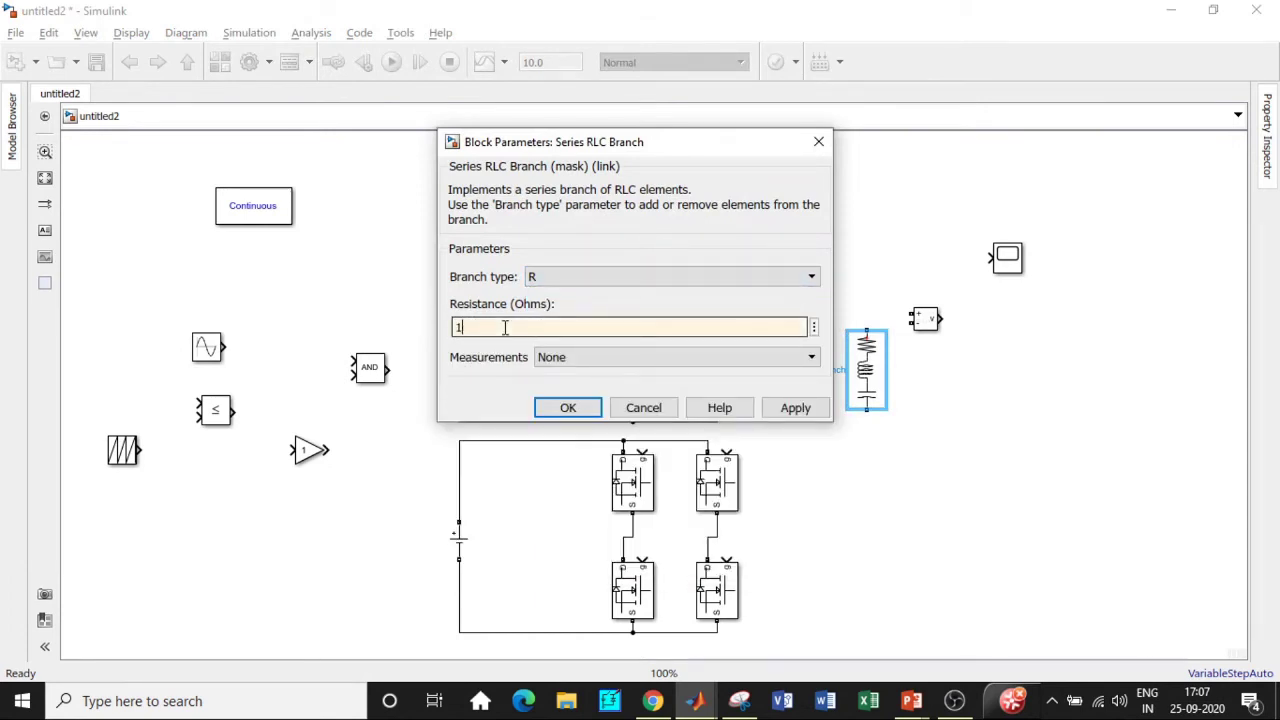
left_click(540, 409)
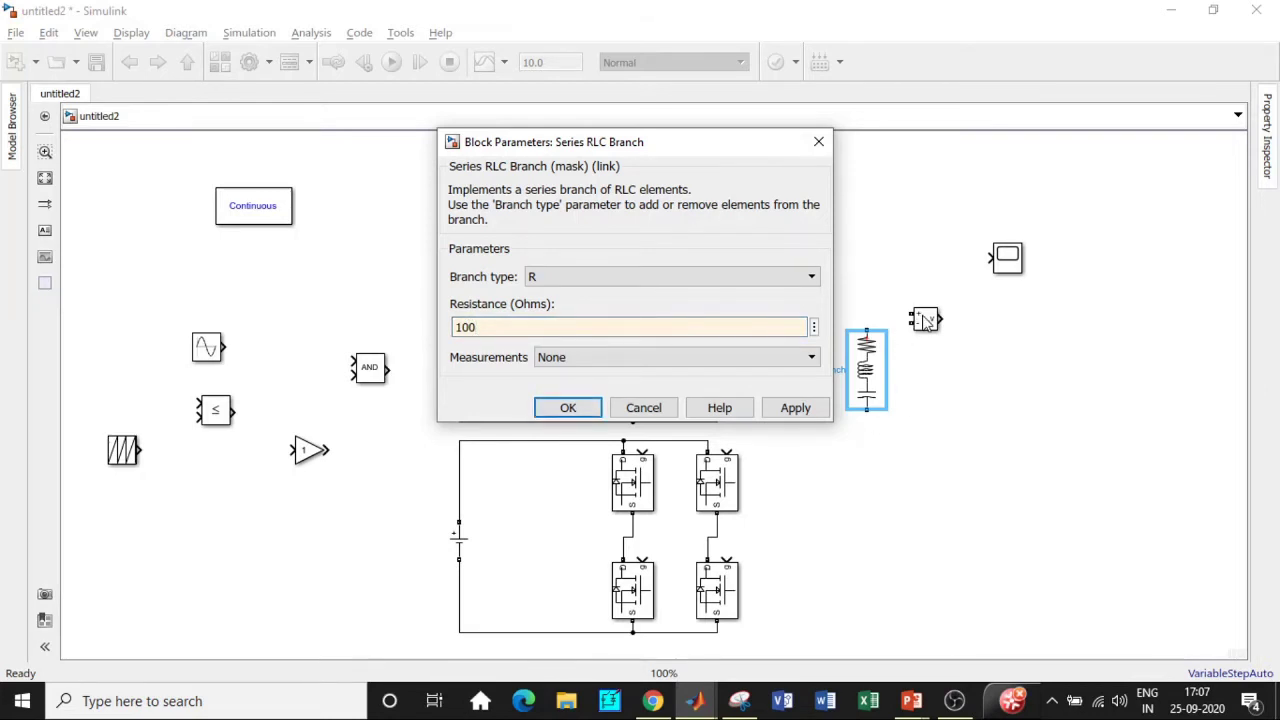
left_click(566, 408)
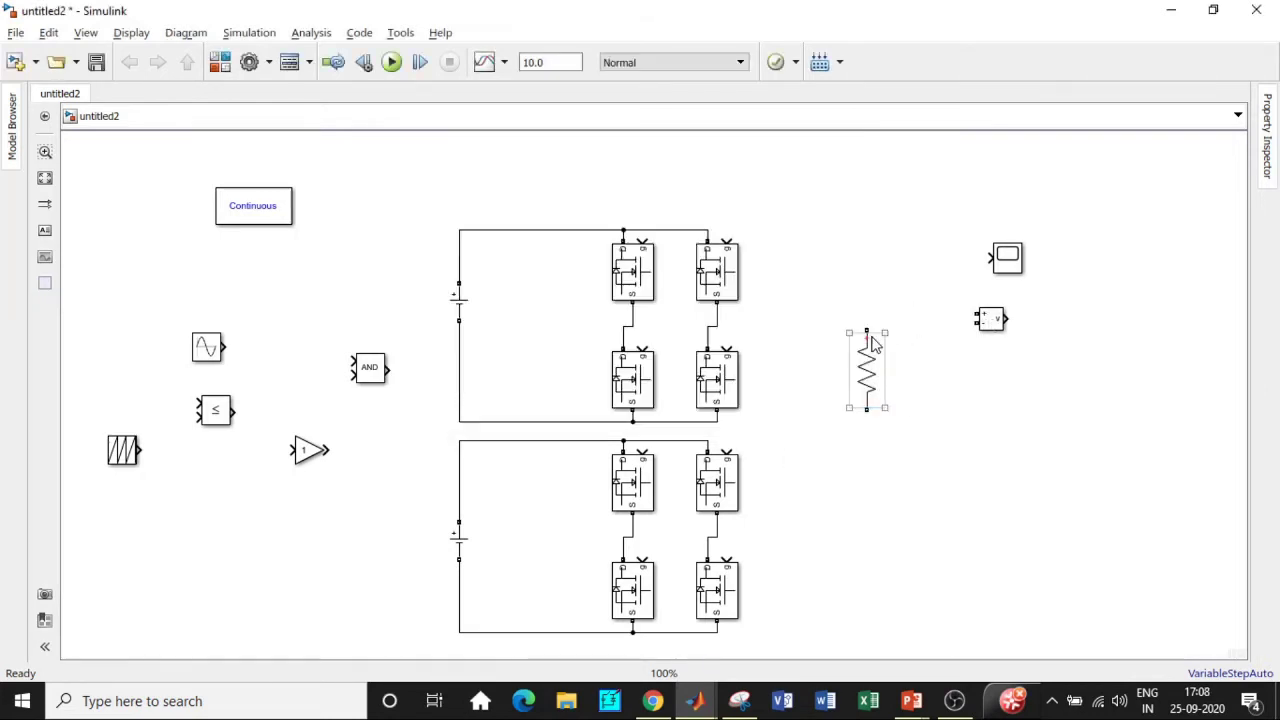
Connect the resistor from the upper bridge's left-leg midpoint to the lower bridge's right-leg midpoint, and join the other two leg midpoints.
mouse_move(866, 330)
left_mouse_down()
mouse_move(857, 291)
mouse_move(791, 231)
mouse_move(800, 251)
mouse_move(737, 318)
mouse_move(616, 314)
mouse_move(632, 322)
left_mouse_up()
left_click_drag(868, 410, 716, 530)
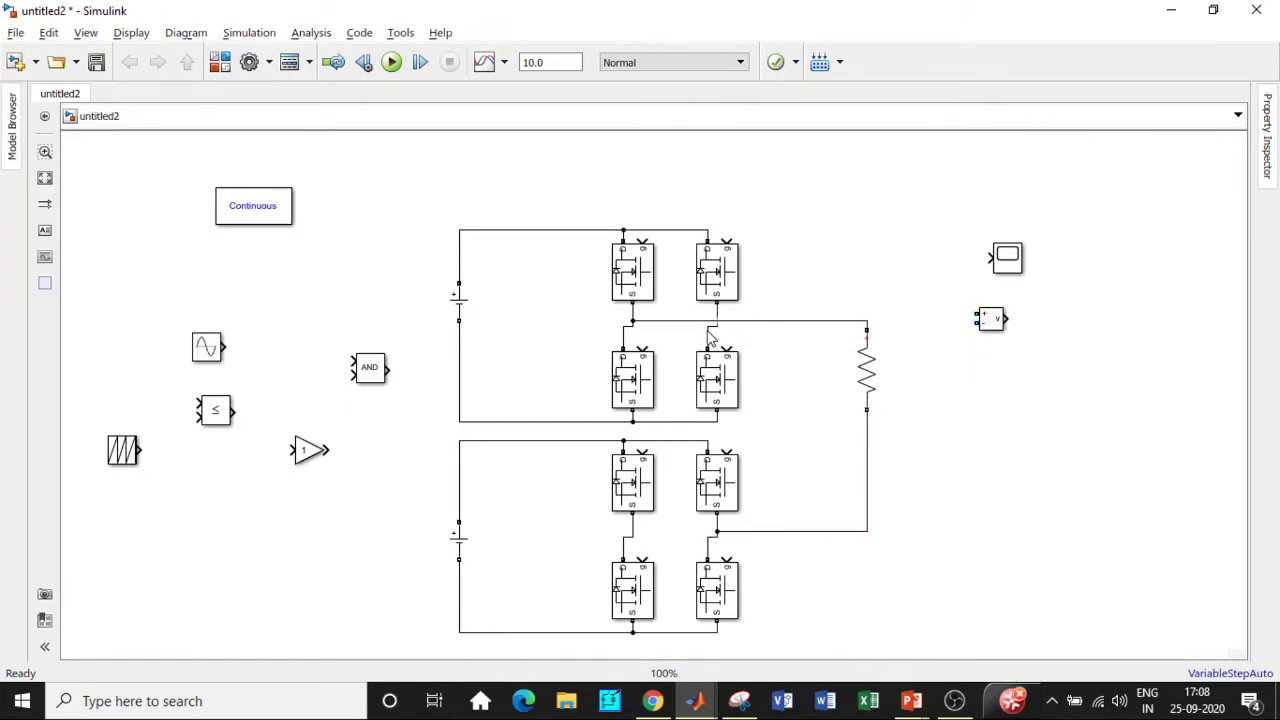
left_click_drag(710, 338, 634, 533)
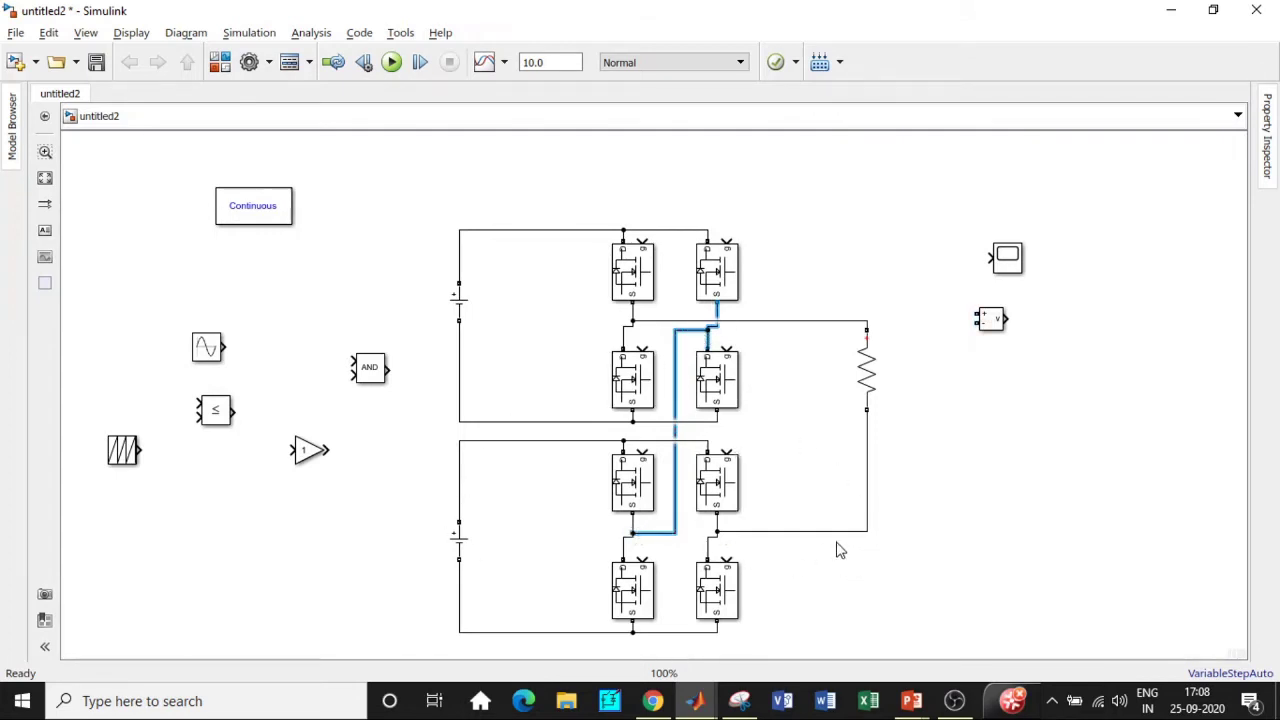
Connect the Voltage Measurement block across the resistor, move the Scope farther out, and feed the measured voltage into it.
left_click_drag(975, 318, 866, 318)
left_click_drag(976, 322, 867, 530)
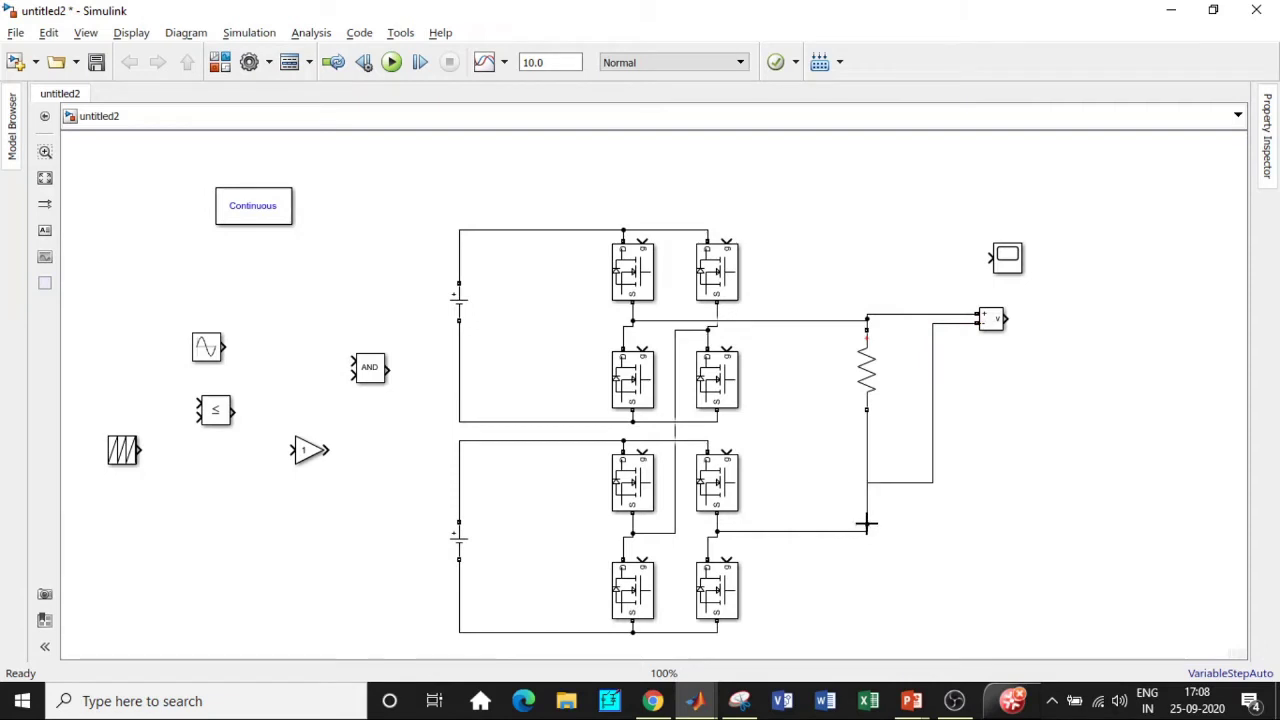
left_click_drag(1022, 264, 1120, 287)
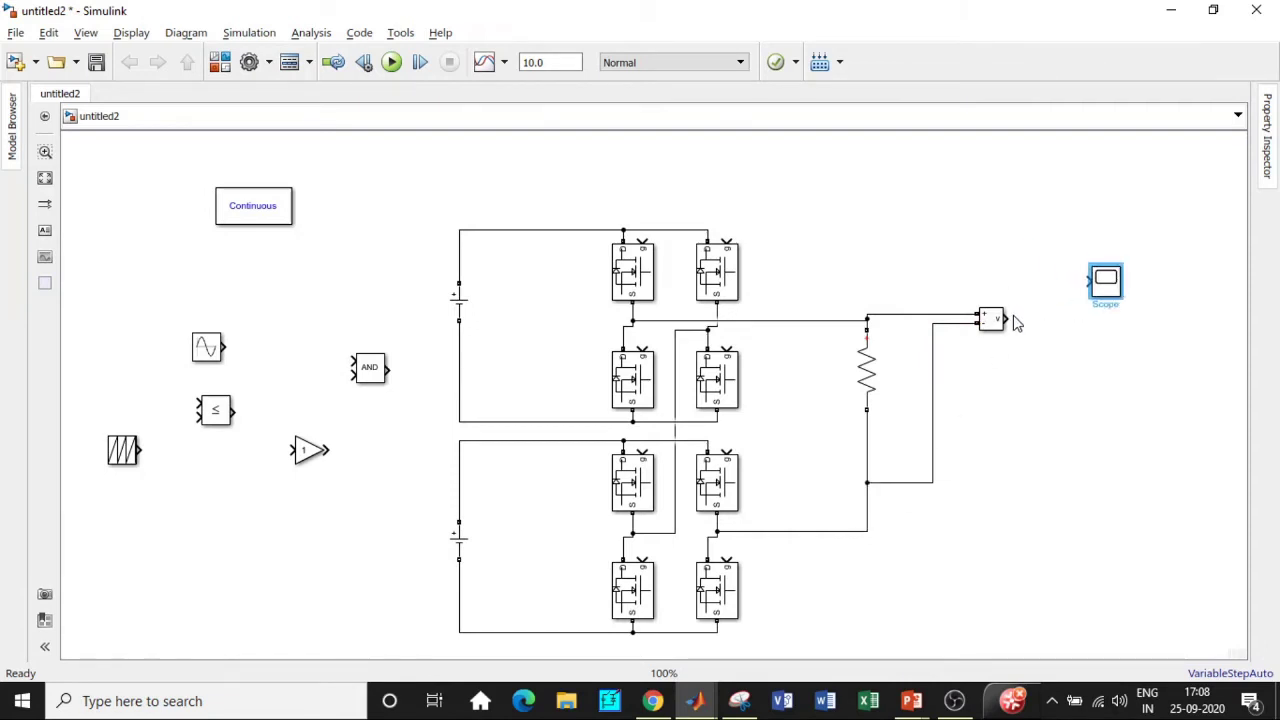
left_click_drag(1007, 318, 1089, 281)
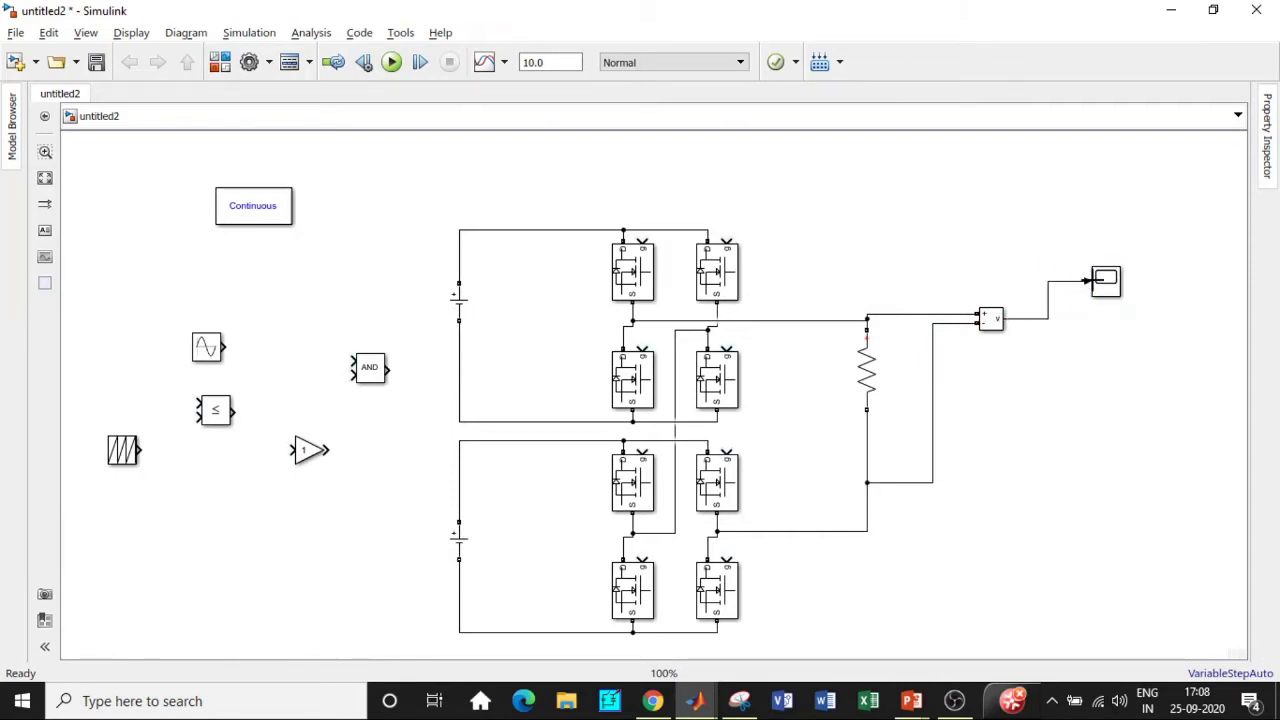
Set the amplitude of the upper DC Voltage Source to 5 V.
double_click(461, 308)
double_click(551, 306)
type("4")
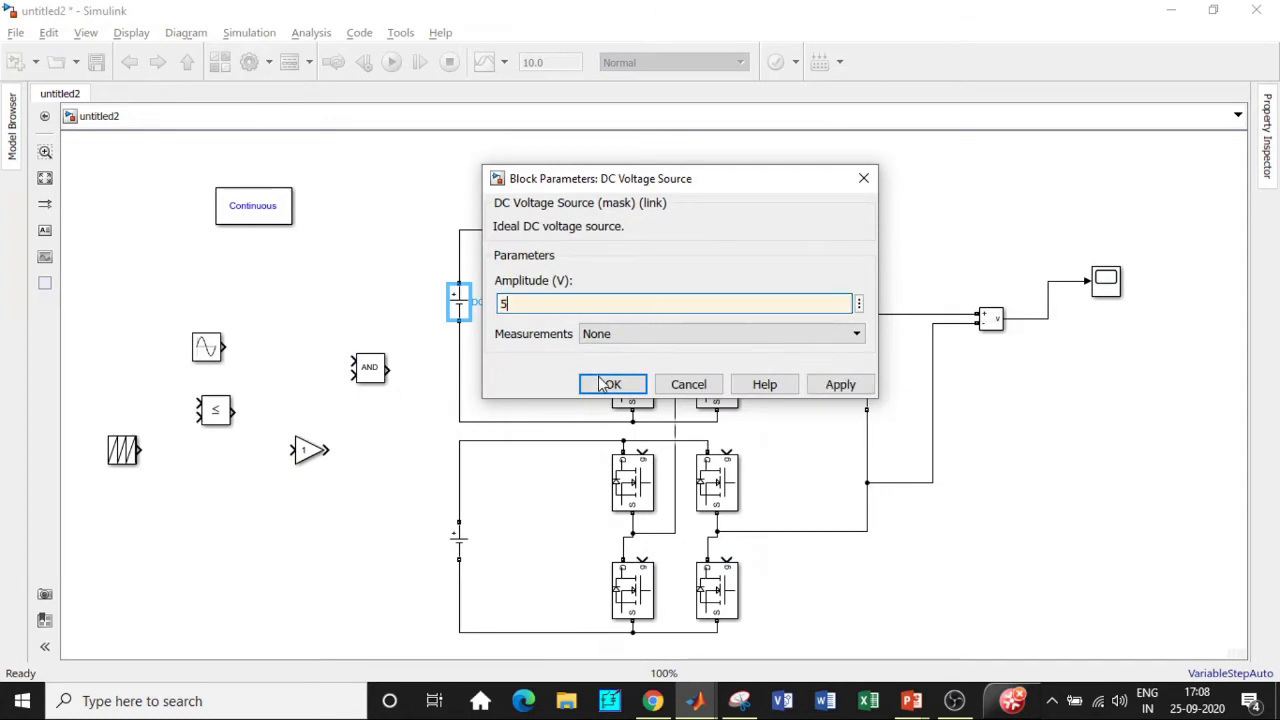
left_click(608, 384)
Set the amplitude of the lower DC Voltage Source to 5 V.
left_click(460, 544)
double_click(461, 546)
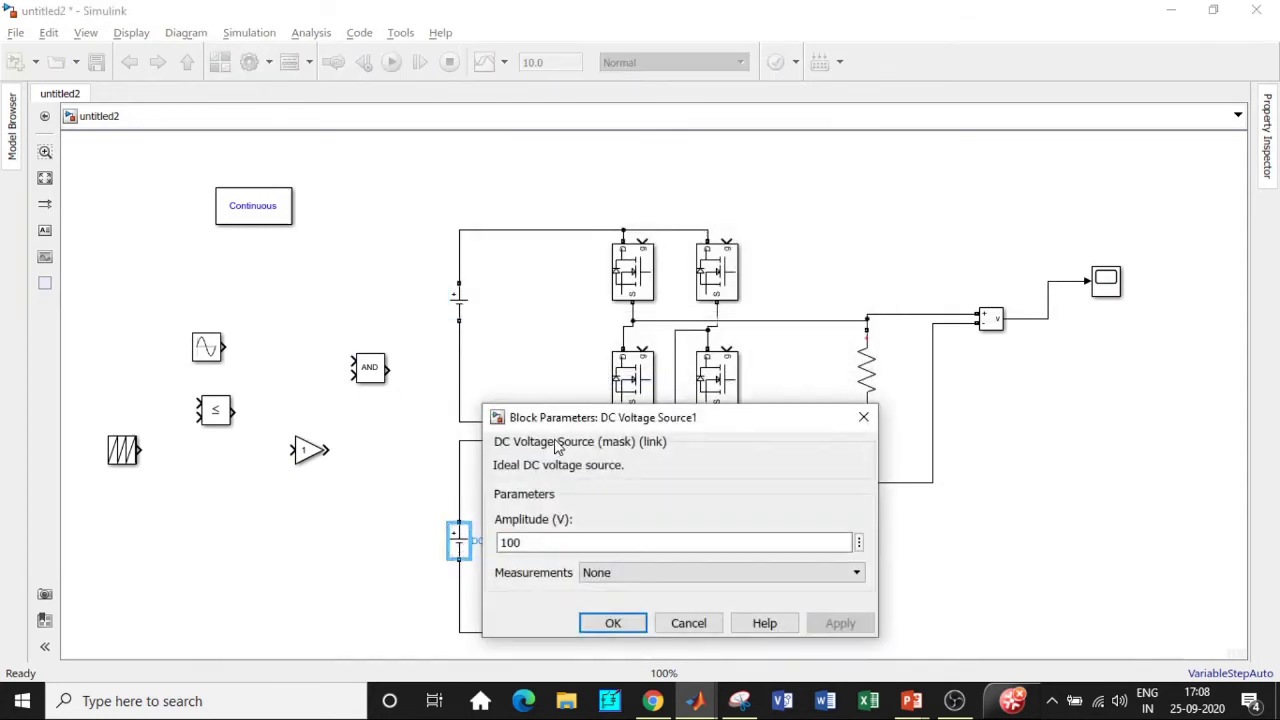
double_click(543, 541)
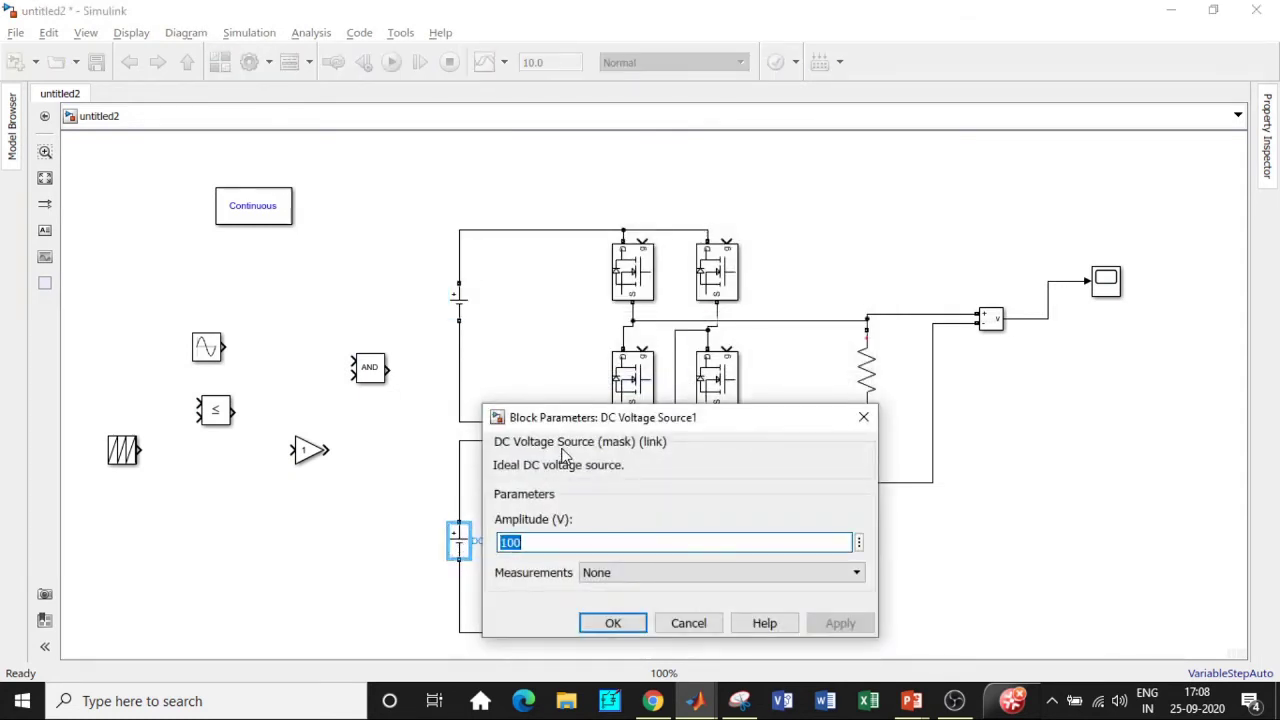
type("5")
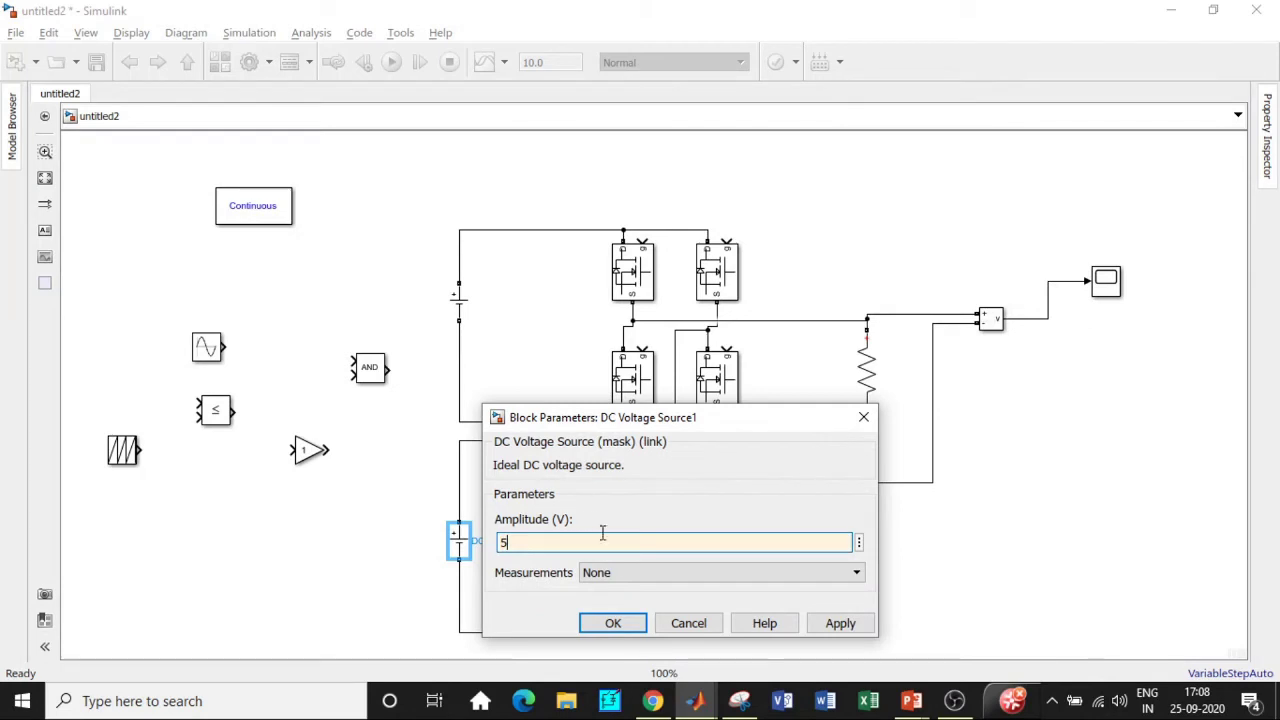
left_click(613, 623)
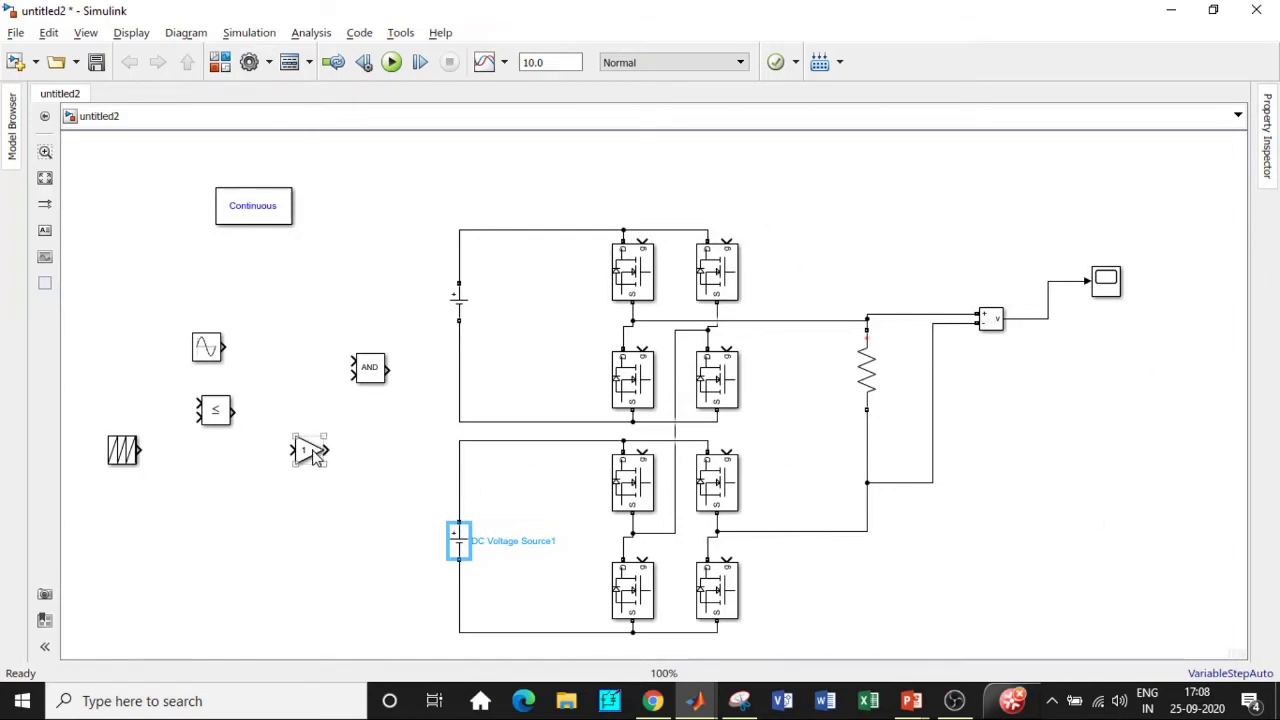
Rearrange the control blocks, aligning Repeating Sequence below Sine Wave, with Relational Operator beside them and Gain lower down.
left_click_drag(312, 452, 317, 499)
left_click_drag(208, 351, 190, 288)
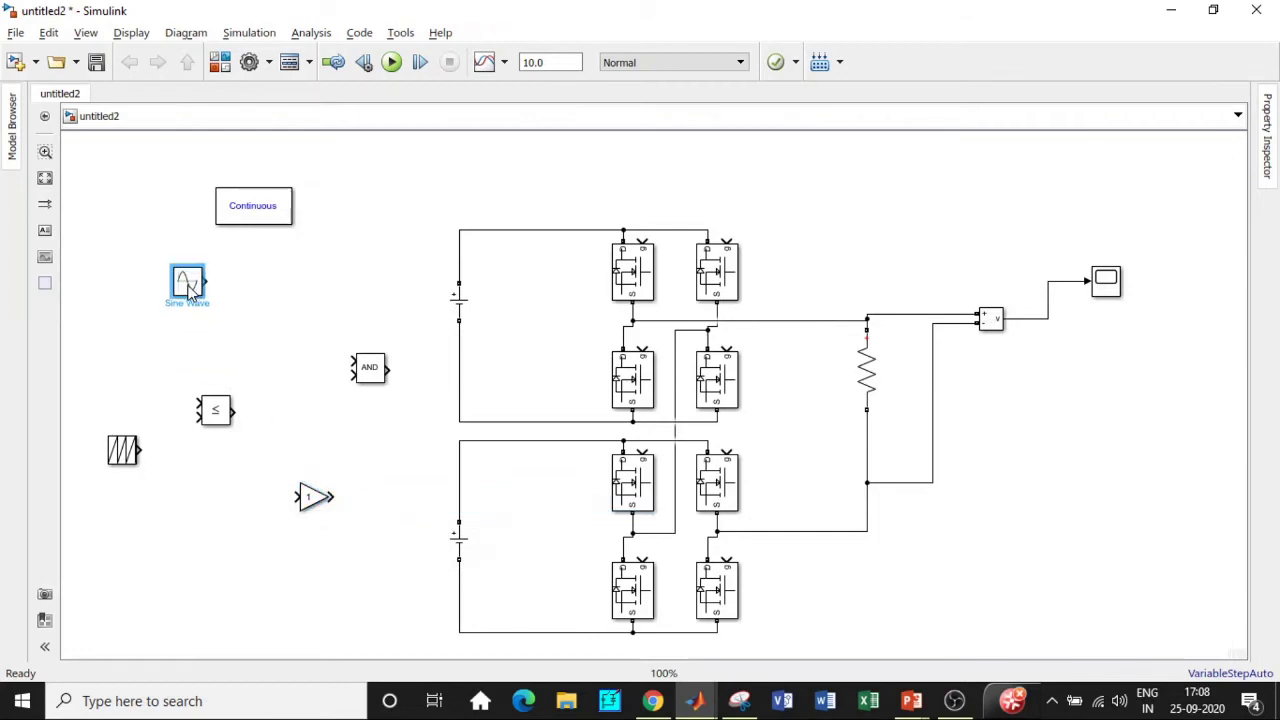
left_click_drag(215, 410, 277, 350)
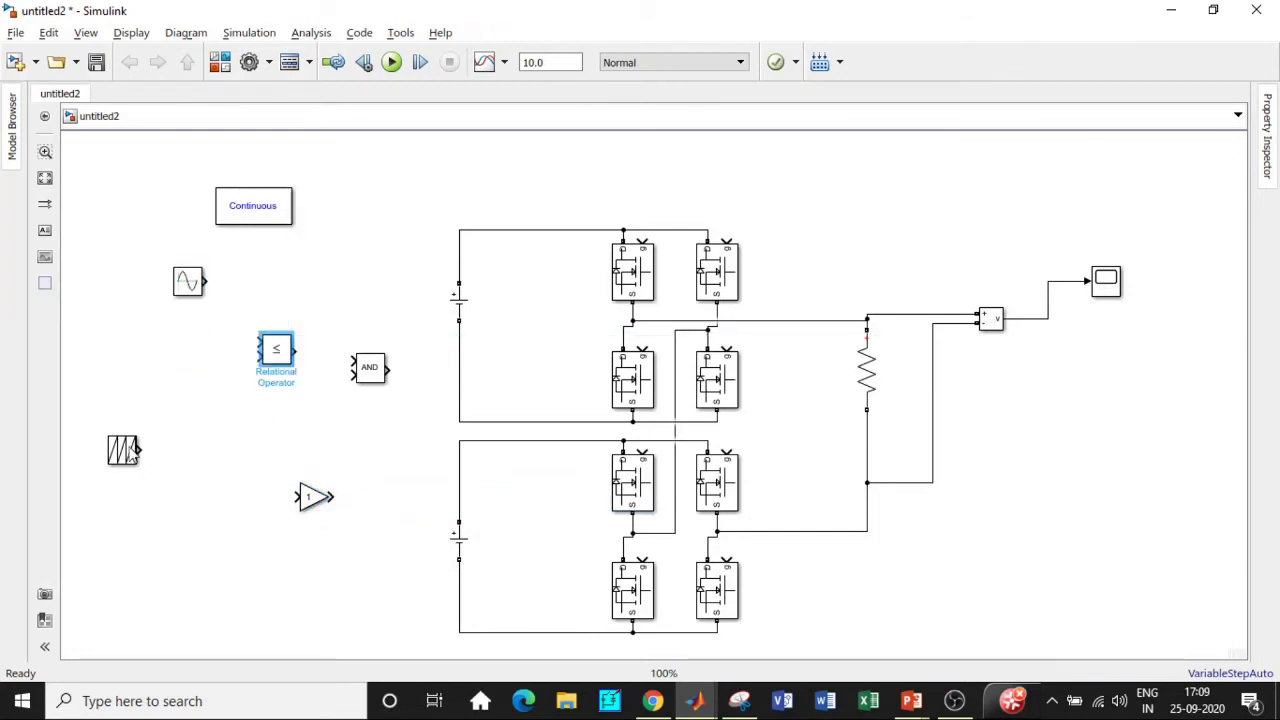
left_click_drag(132, 450, 206, 371)
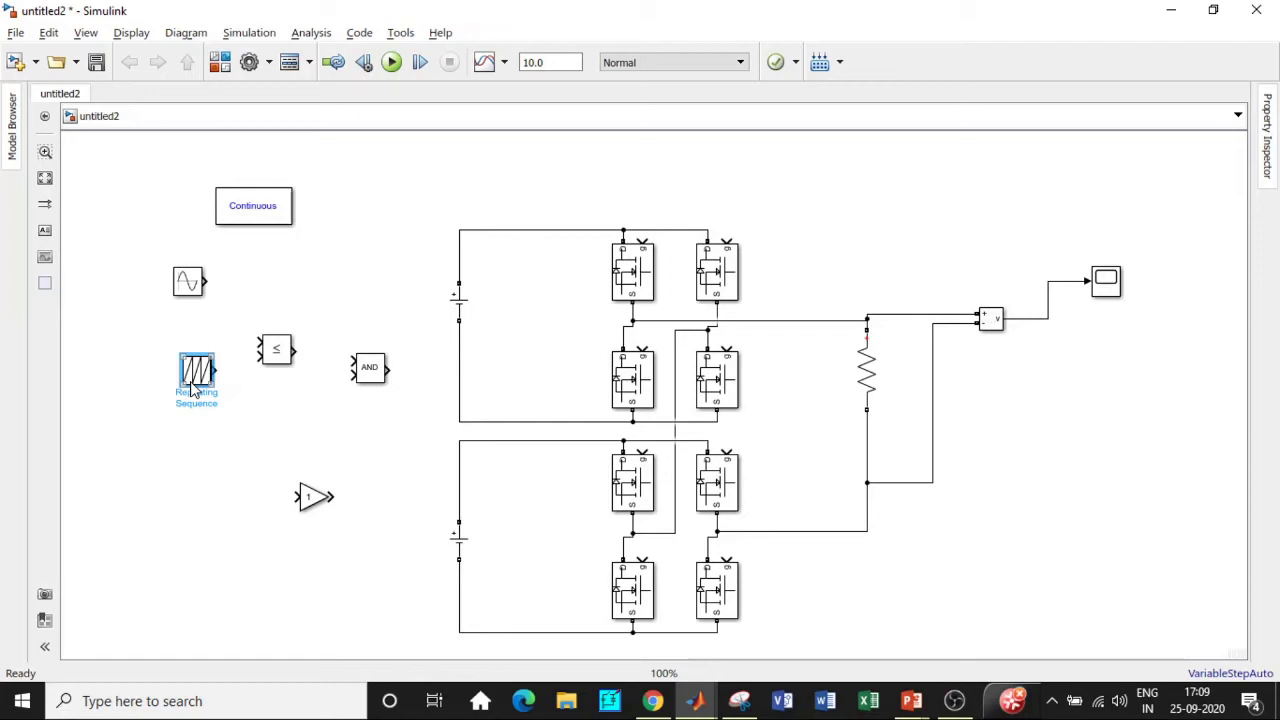
left_click_drag(193, 388, 183, 388)
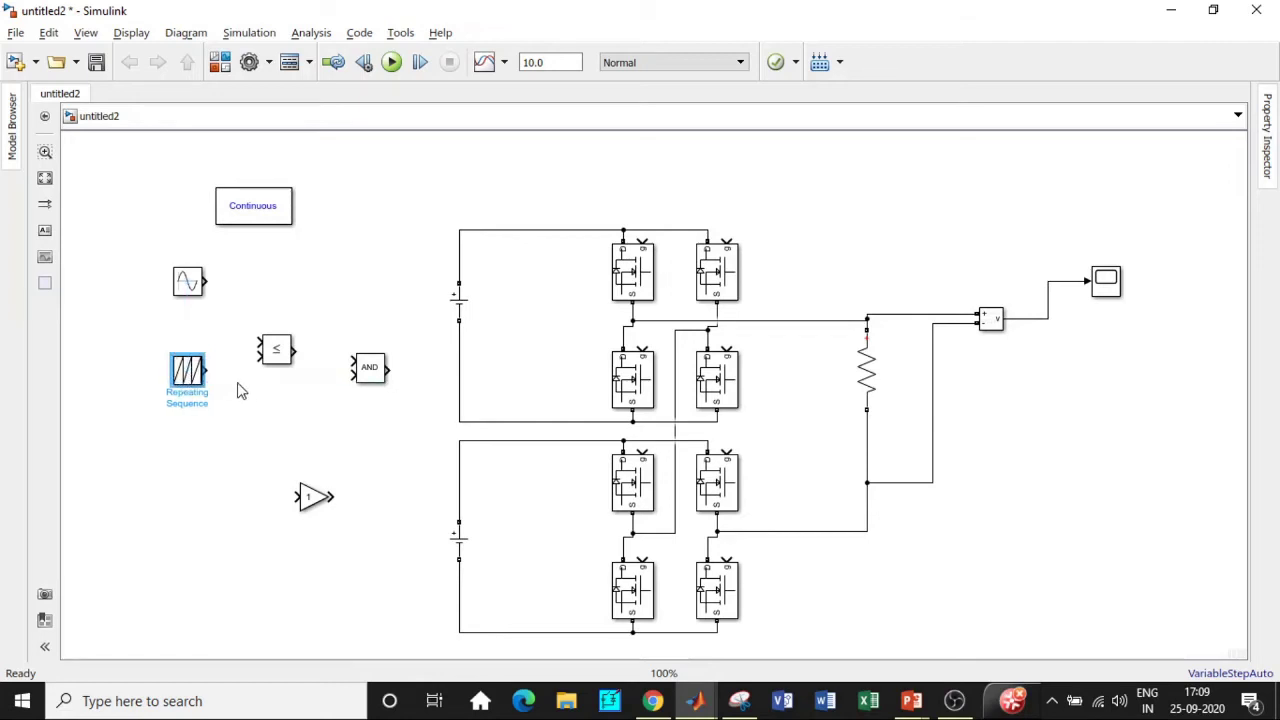
Raise the Relational Operator slightly and set the Sine Wave block to amplitude 3 and frequency 314.15 rad/sec.
left_click_drag(276, 350, 276, 326)
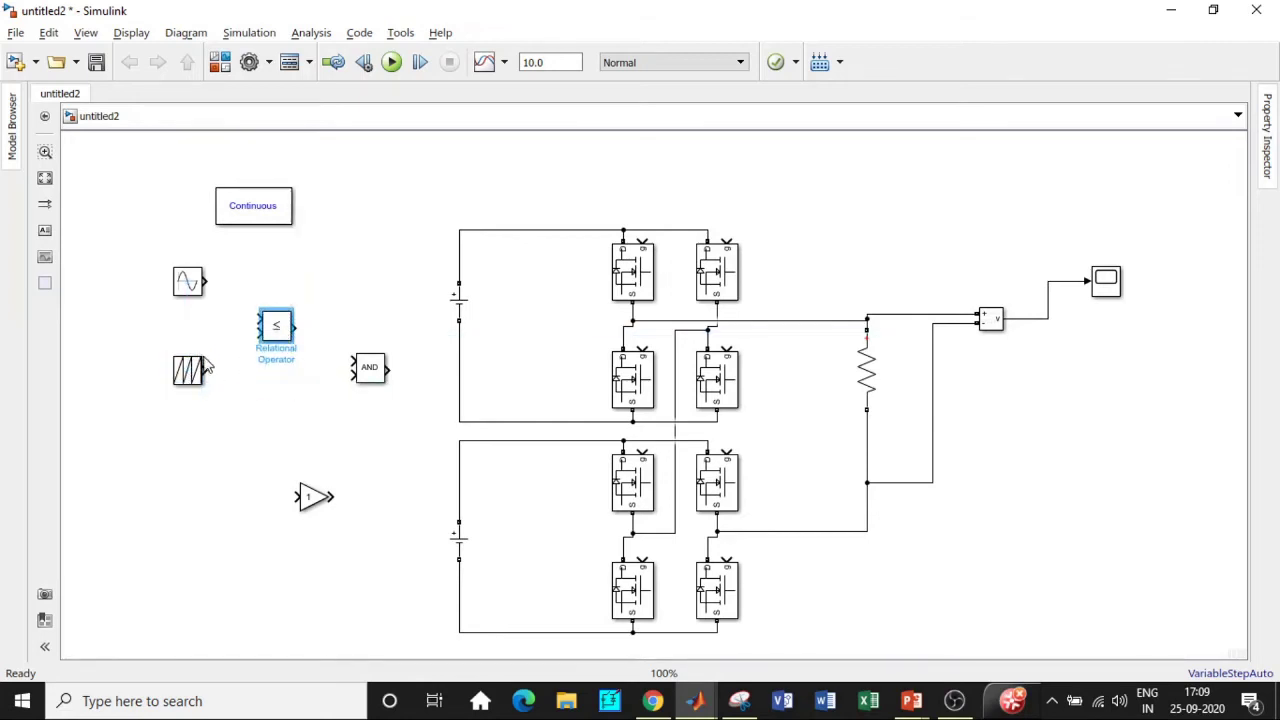
double_click(187, 281)
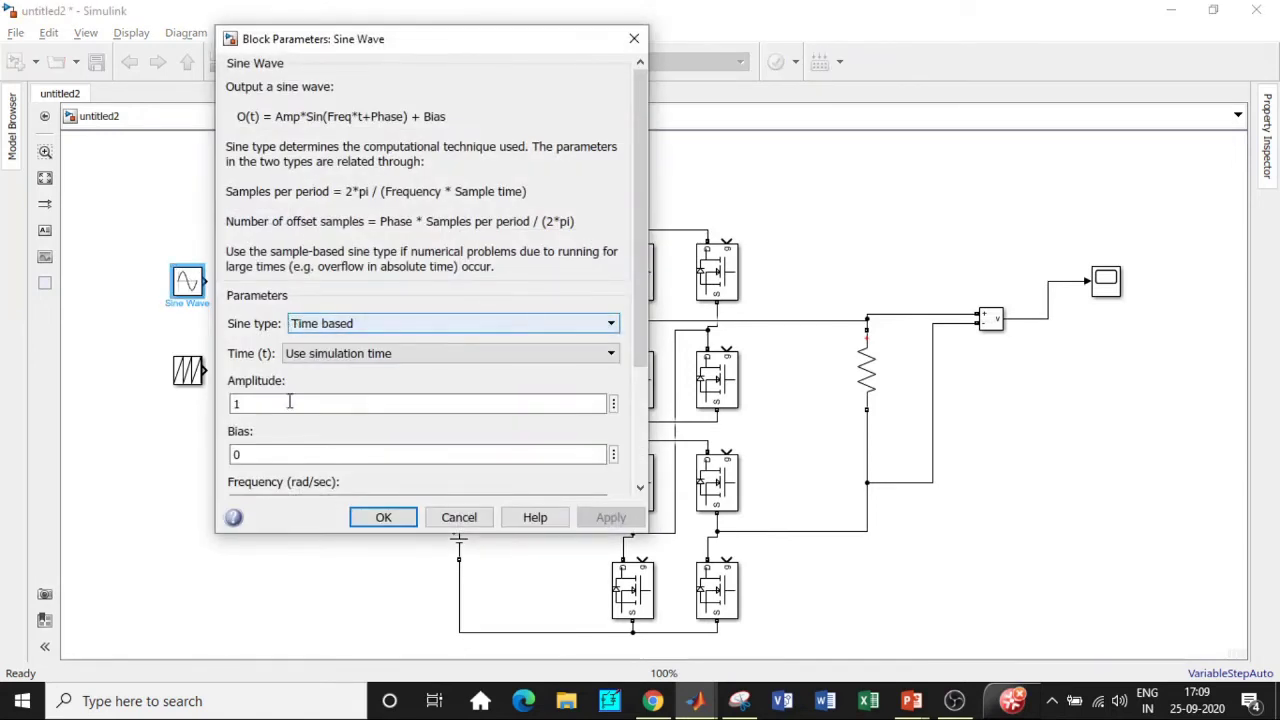
left_click(289, 403)
double_click(283, 405)
type("3")
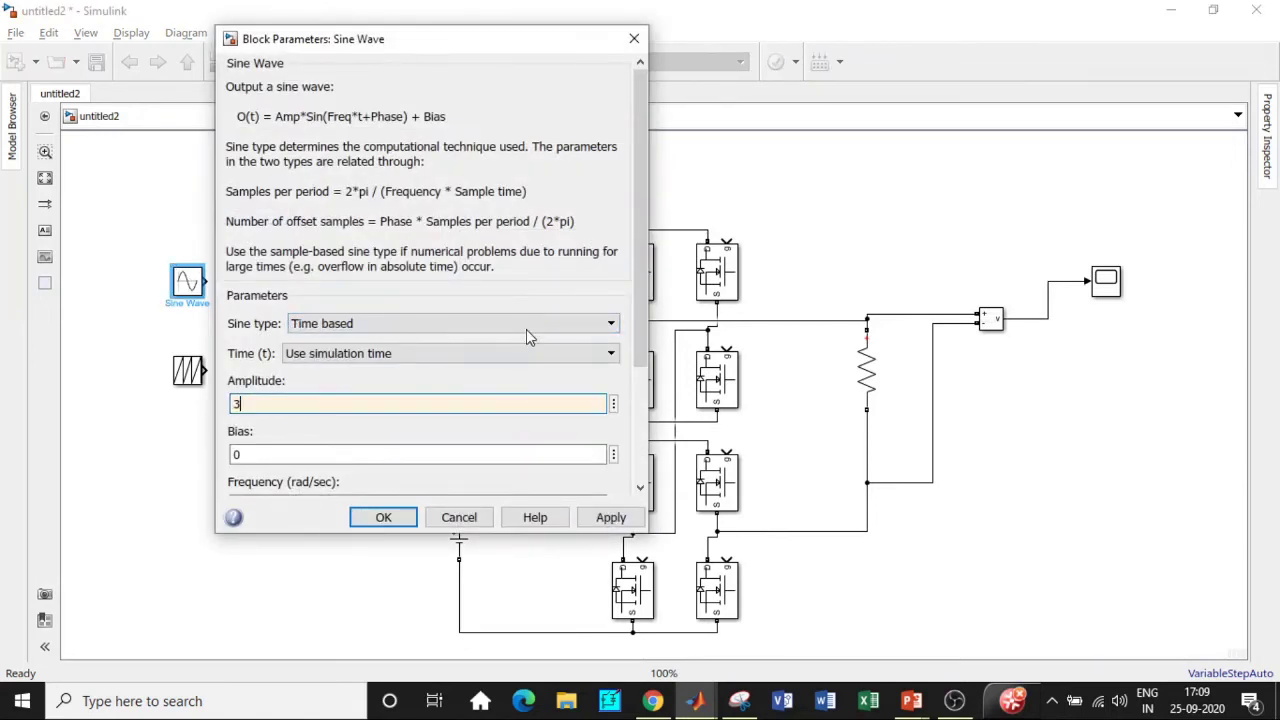
scroll(311, 415, "down", 3)
left_click(306, 417)
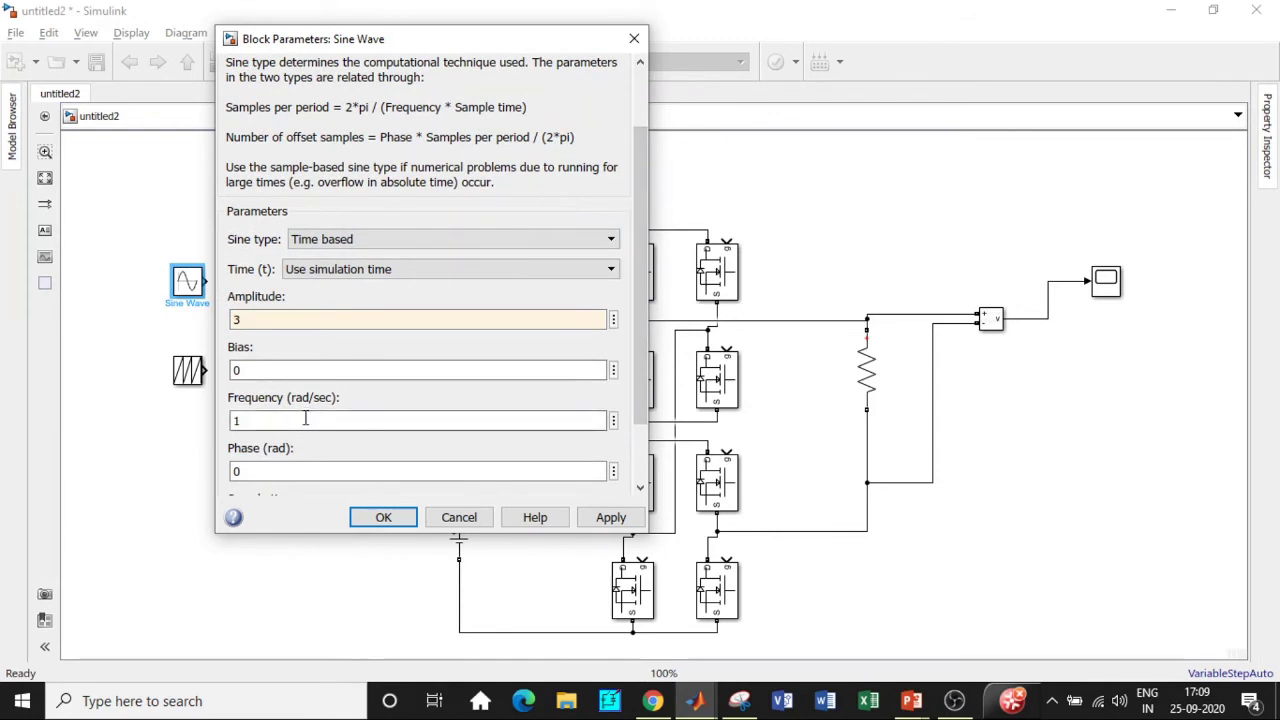
double_click(306, 417)
type("314.15")
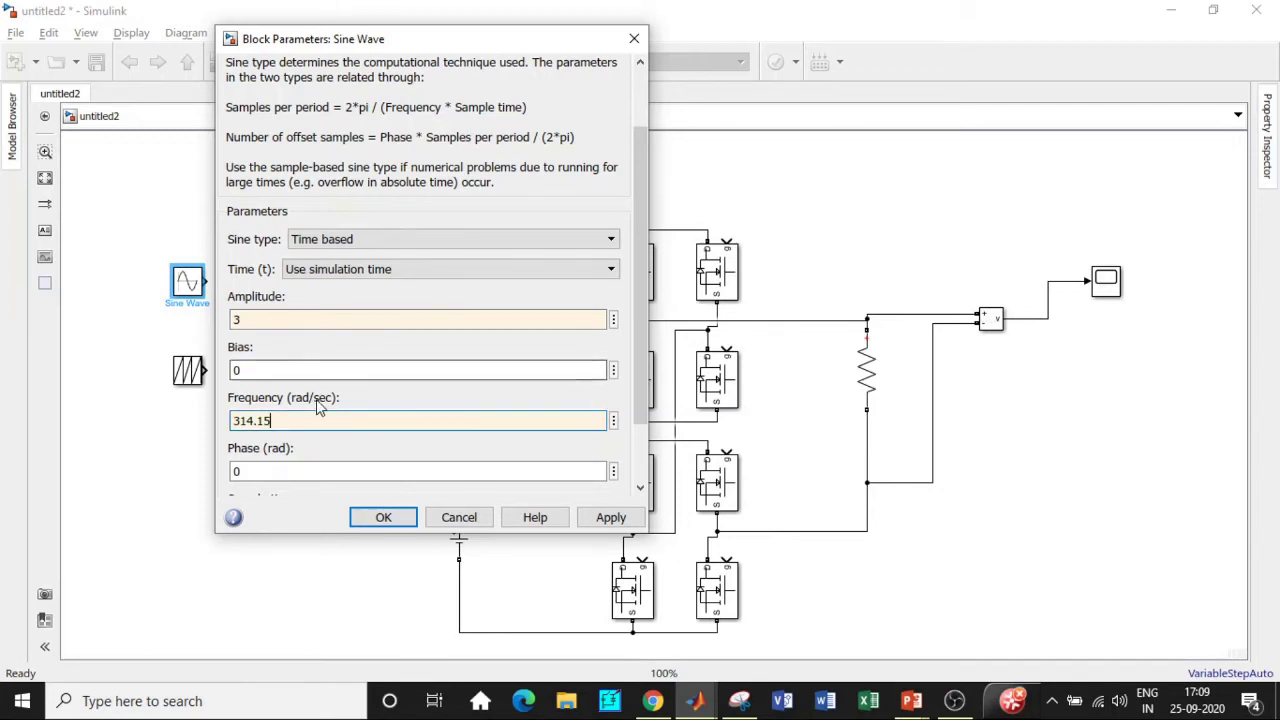
left_click(383, 520)
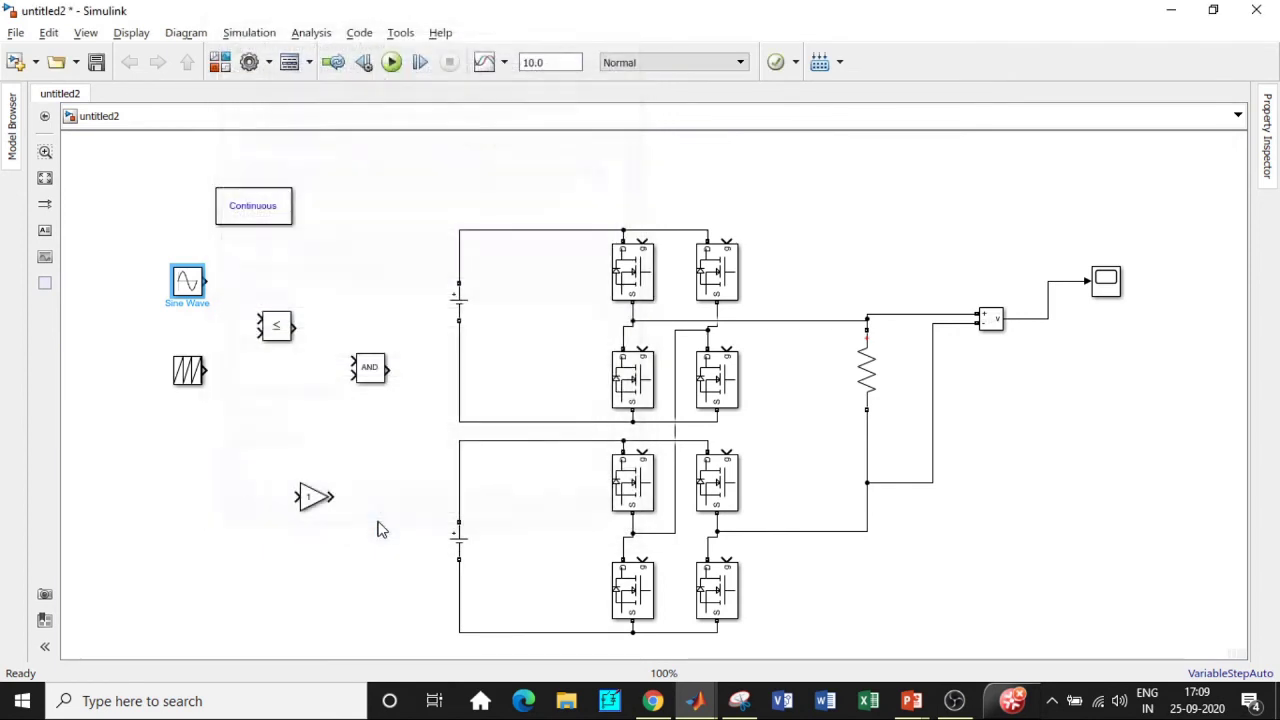
Set the Repeating Sequence block's time values to [0 0.5 1]/1000 and its output values to [0 1 0].
left_click(186, 372)
double_click(185, 375)
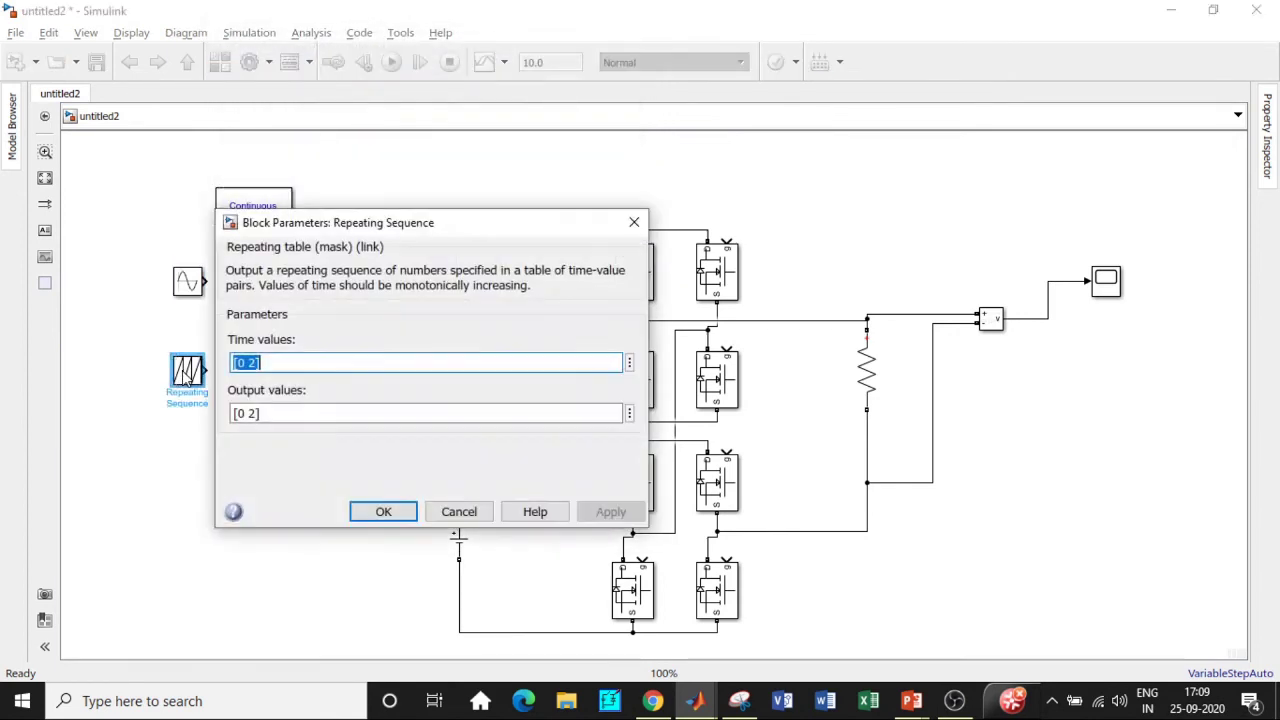
left_click(258, 362)
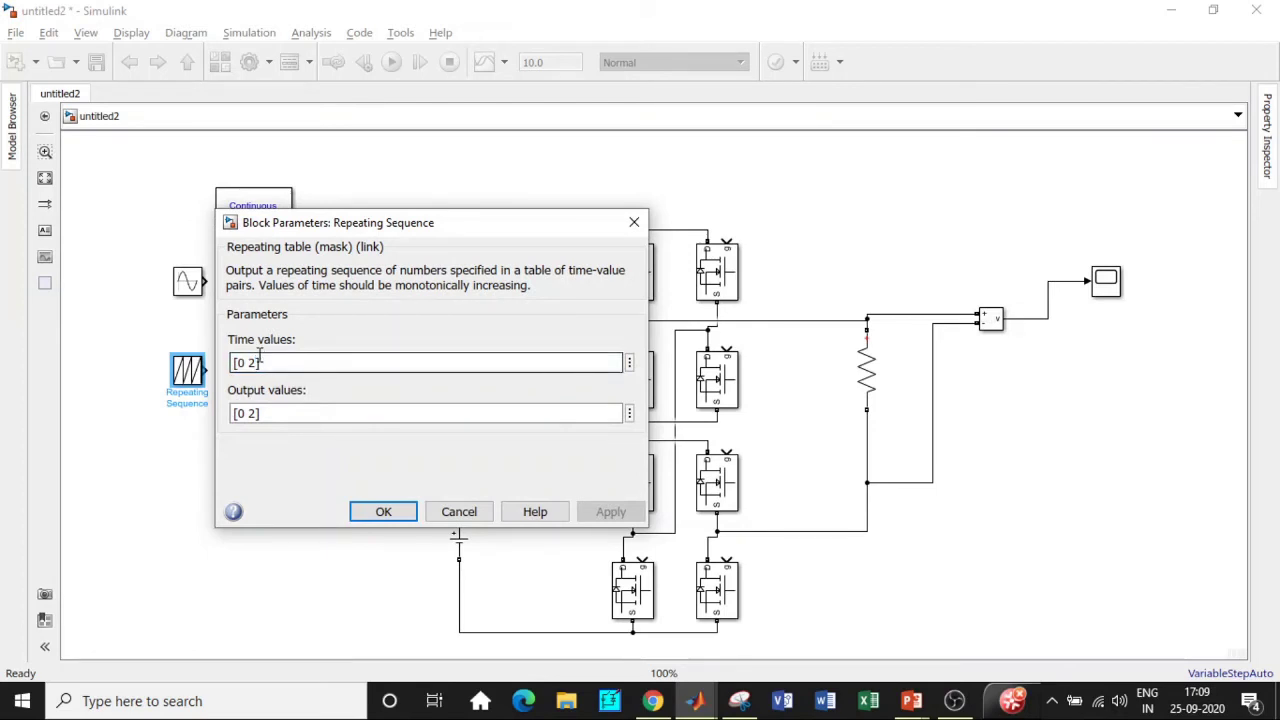
key("BackSpace")
type("0.5 1")
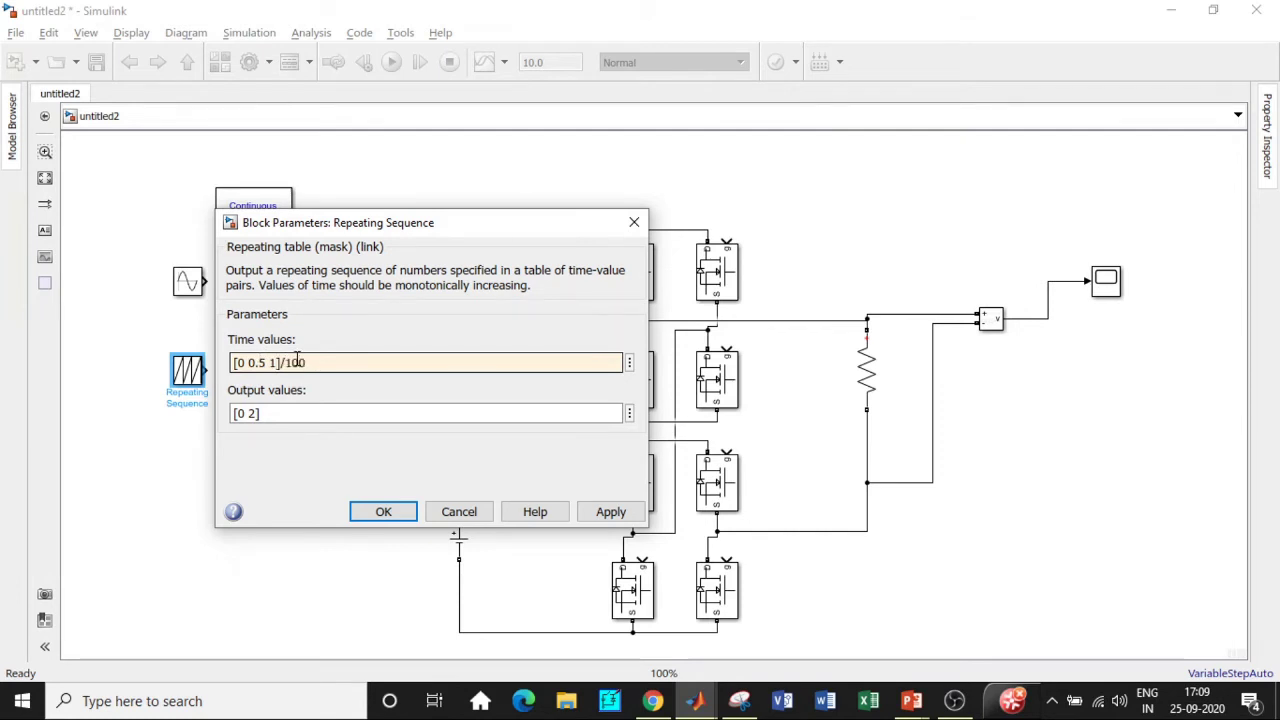
left_click(256, 413)
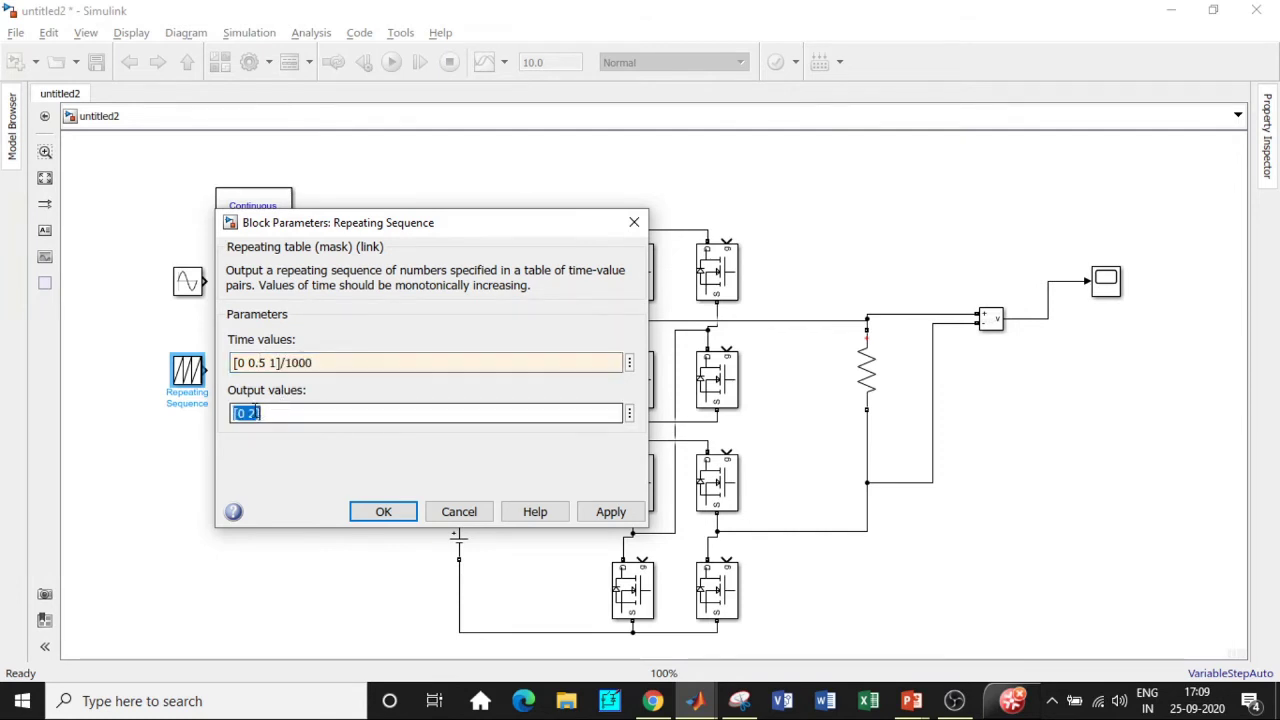
left_click(258, 415)
key("BackSpace")
type("1 0")
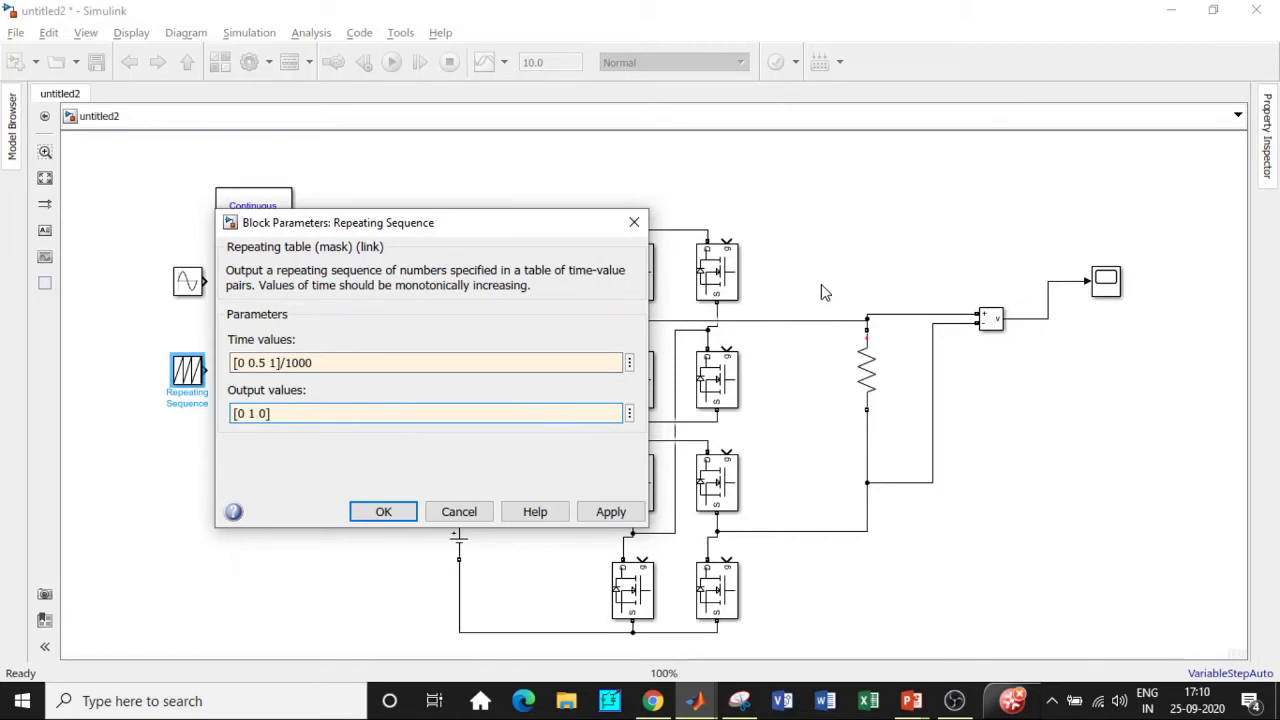
left_click(874, 342)
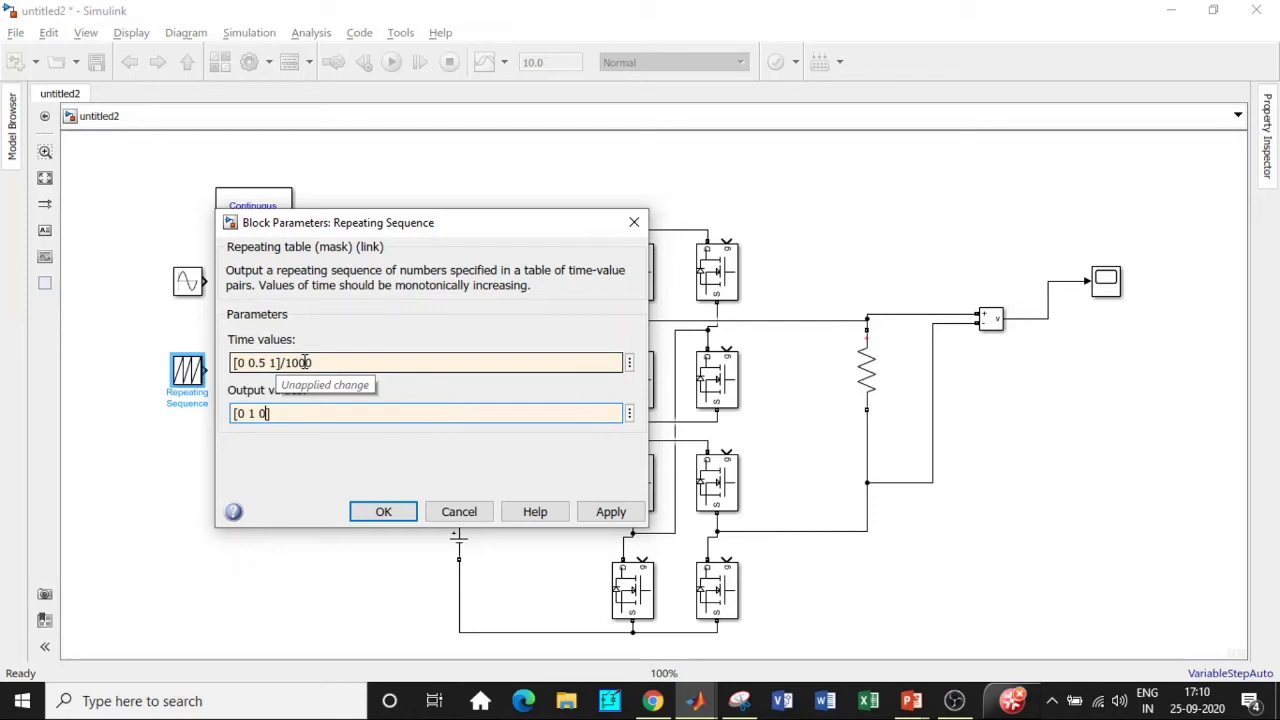
left_click(366, 513)
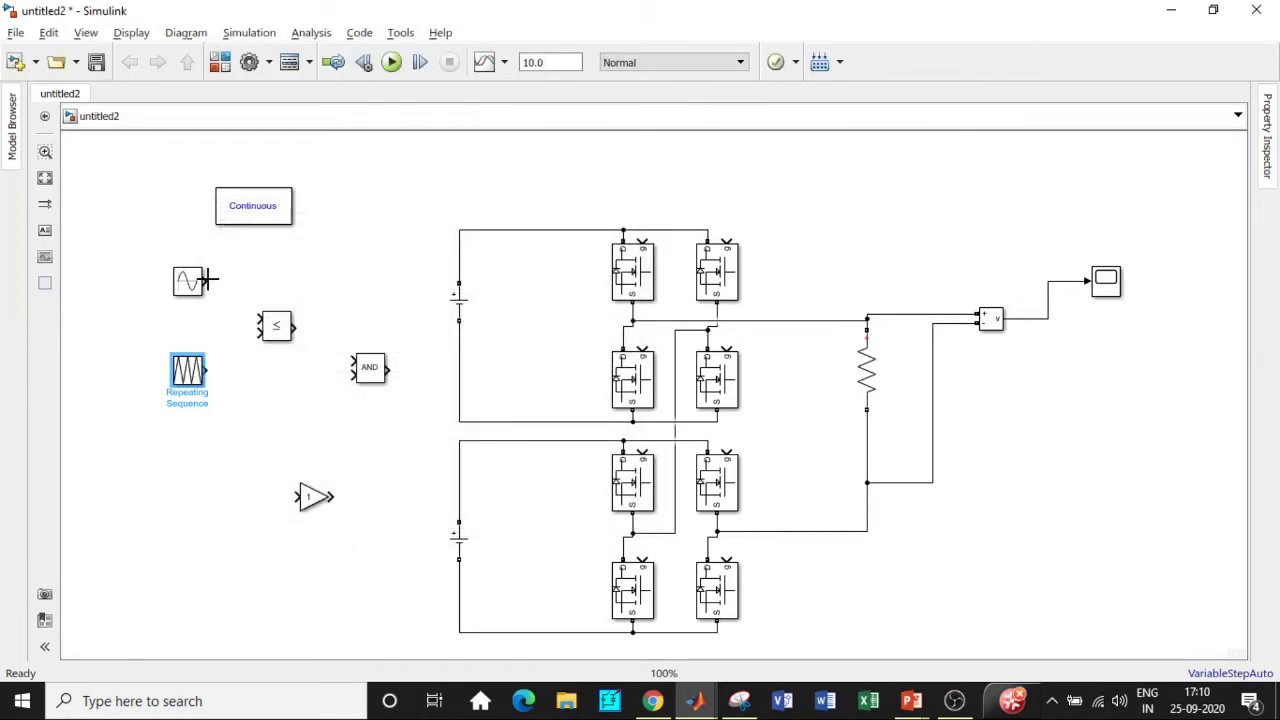
Wire Sine Wave into the first input and Repeating Sequence into the second input of the Relational Operator.
left_click_drag(207, 281, 260, 319)
left_click_drag(207, 370, 259, 332)
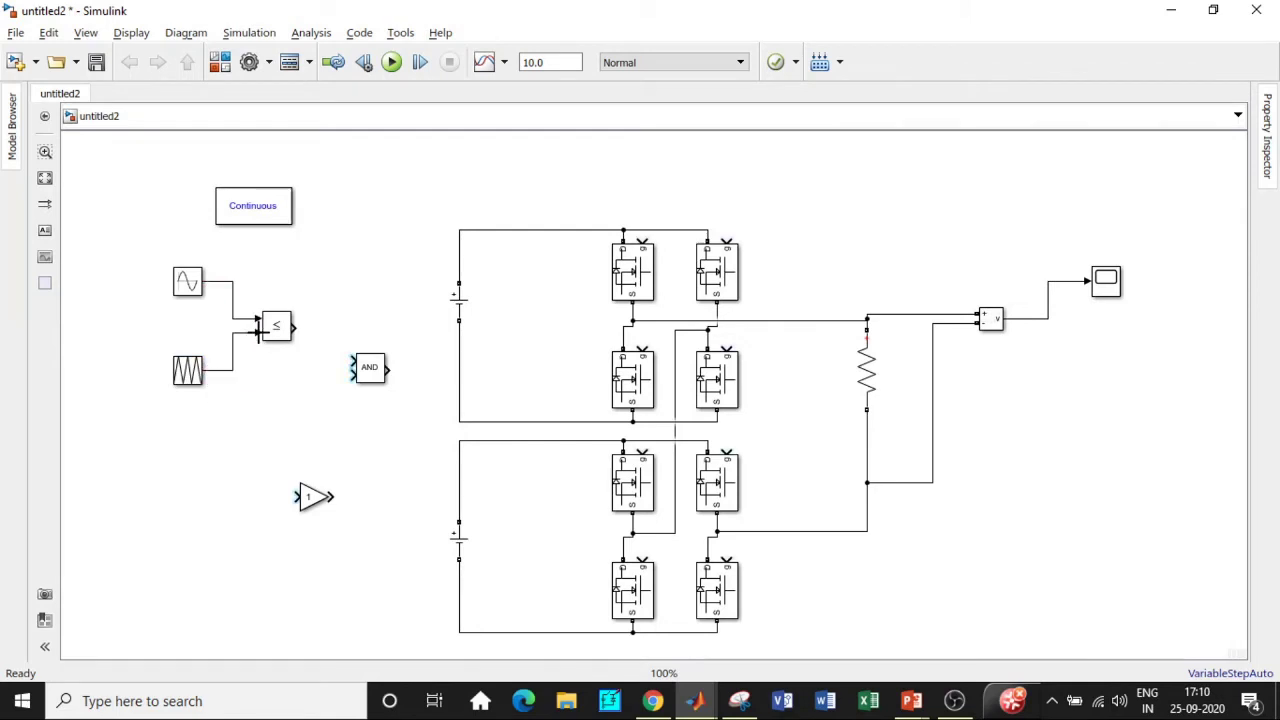
Raise the Logical Operator slightly, change it to NOT, and feed it the Relational Operator's output.
left_click_drag(367, 368, 370, 352)
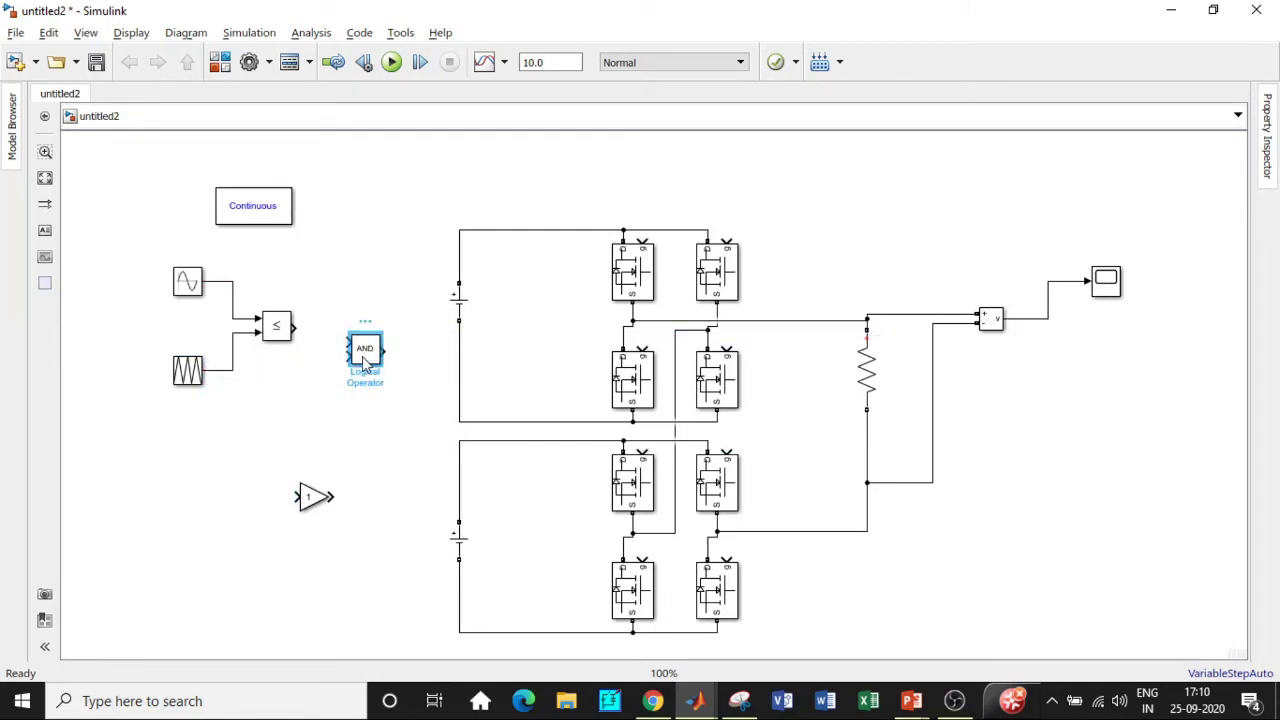
double_click(364, 365)
left_click(523, 338)
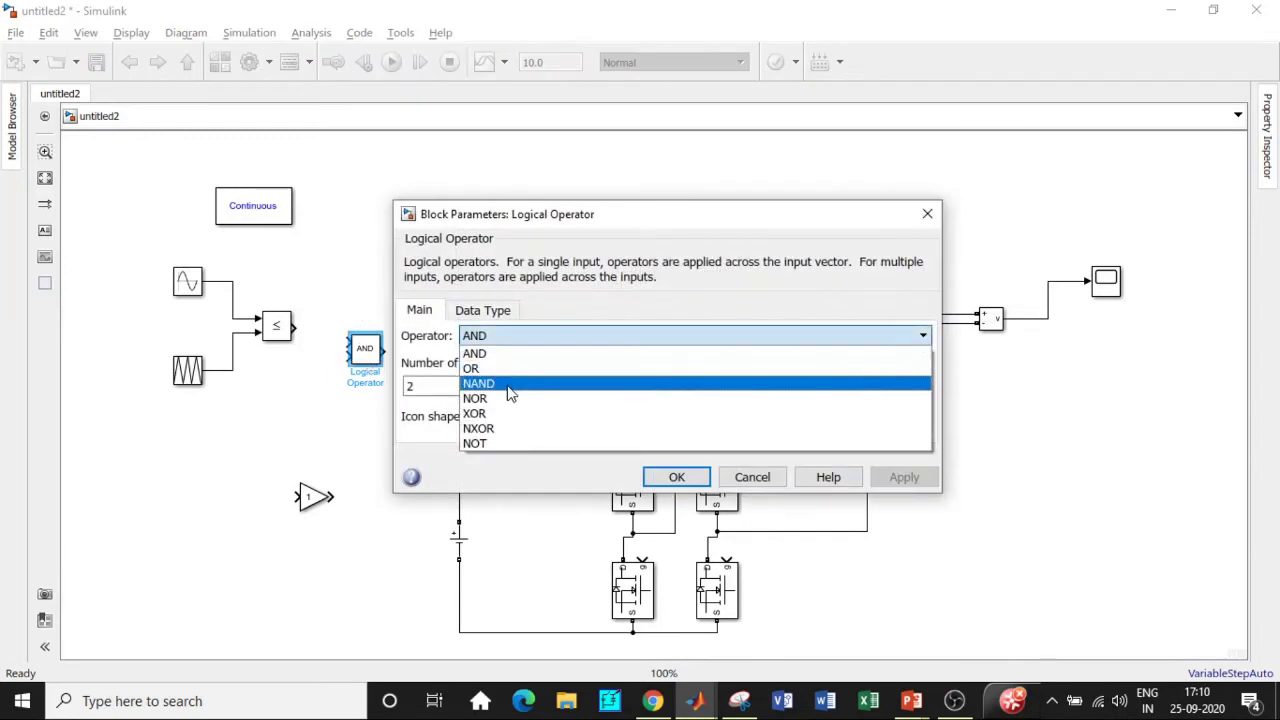
left_click(498, 444)
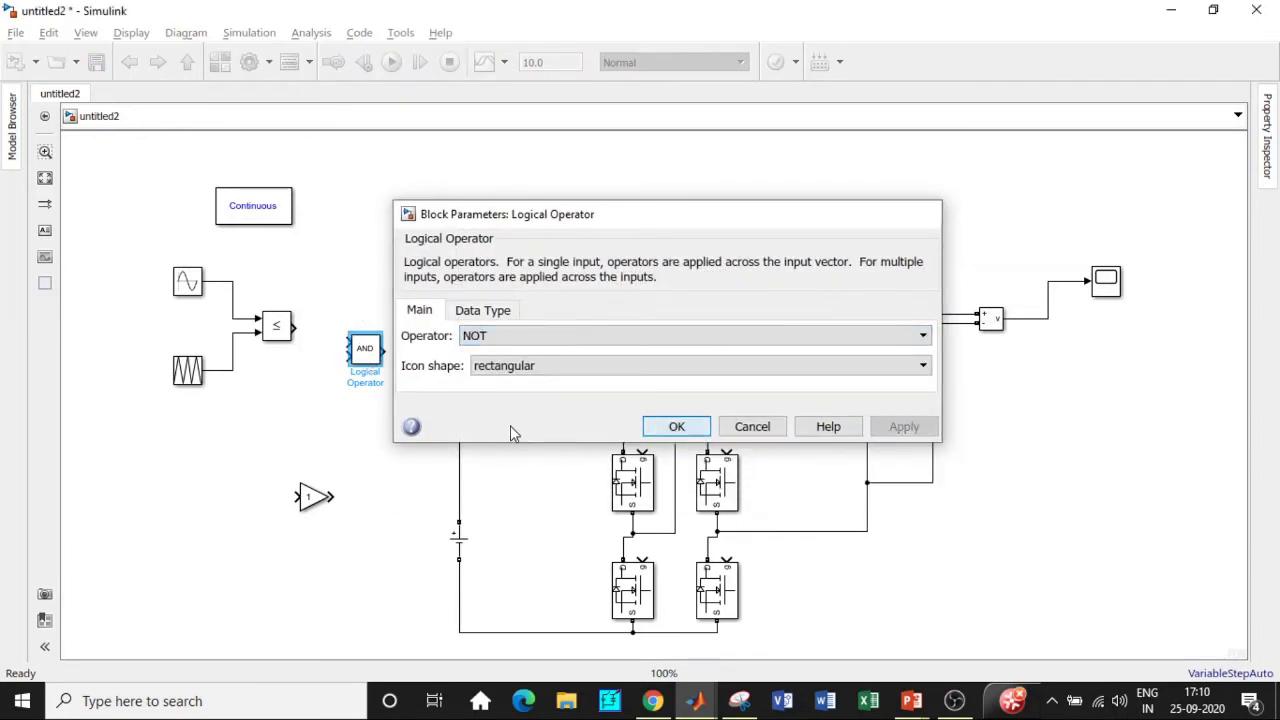
key("Return")
left_click_drag(294, 327, 350, 351)
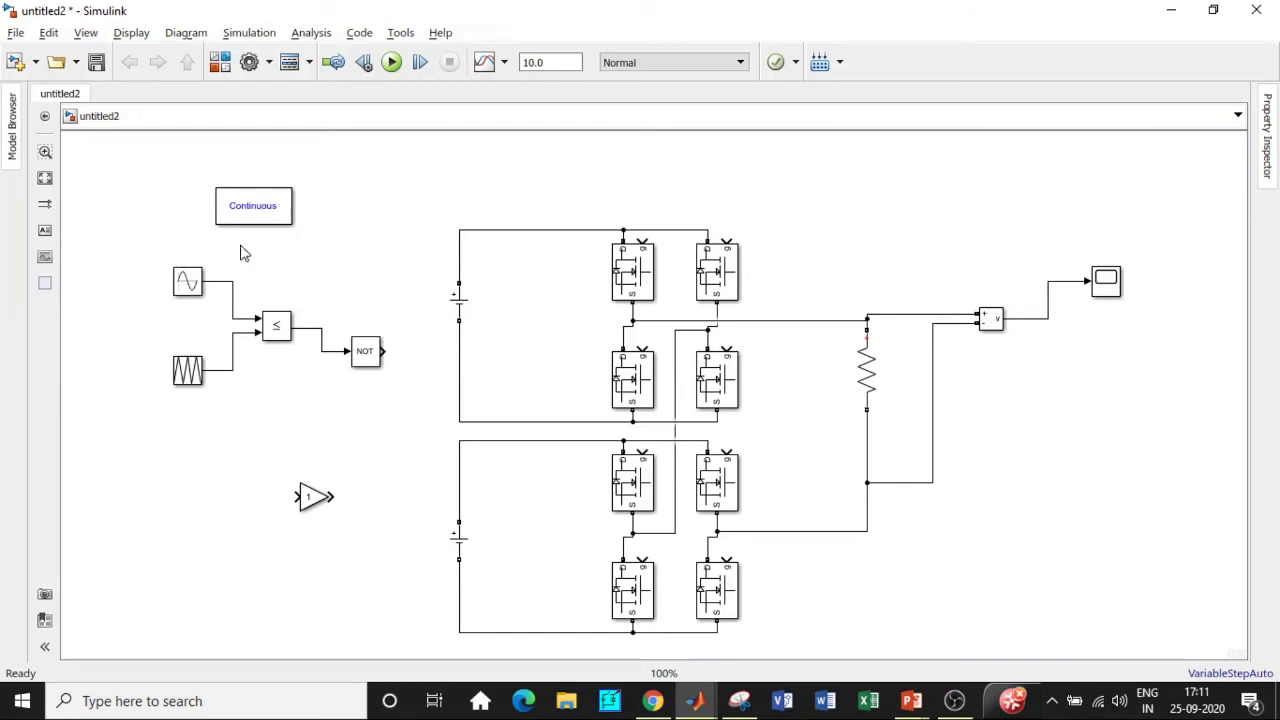
In the upper bridge's left leg, wire the NOT output to the lower Mosfet's gate and the Relational Operator output to the upper Mosfet's gate.
left_click_drag(383, 351, 641, 346)
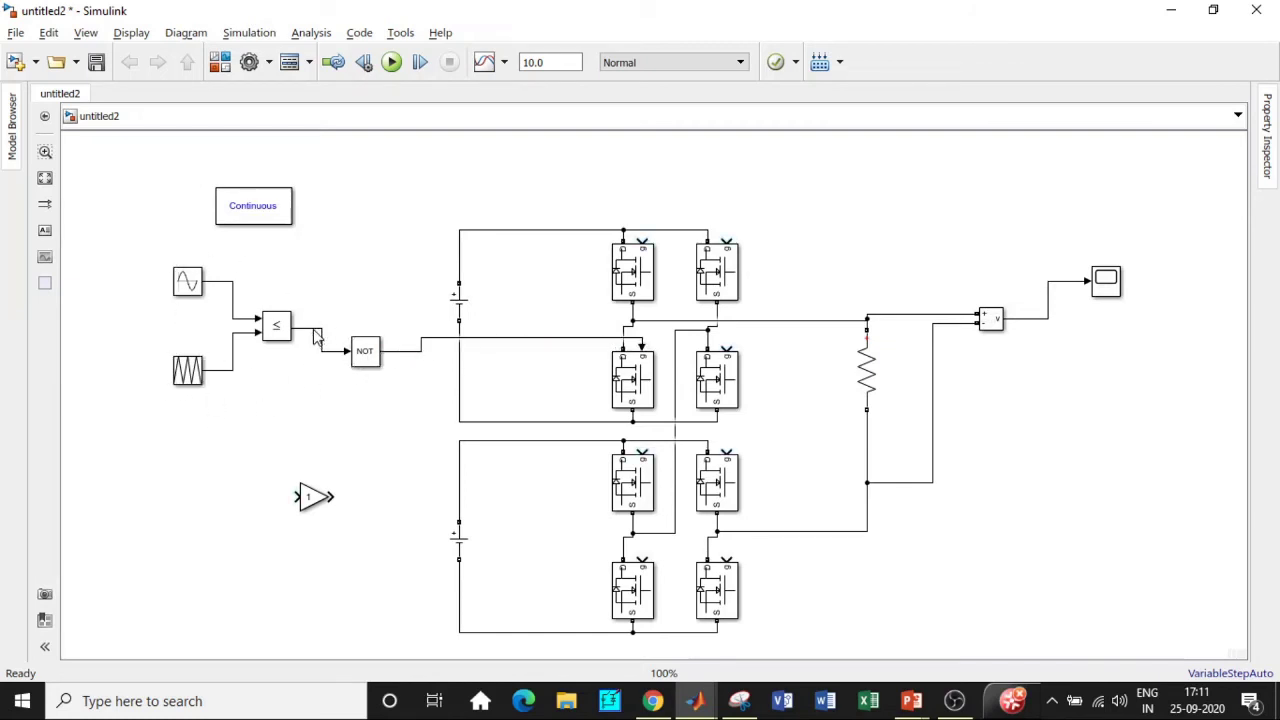
left_click_drag(313, 328, 368, 228)
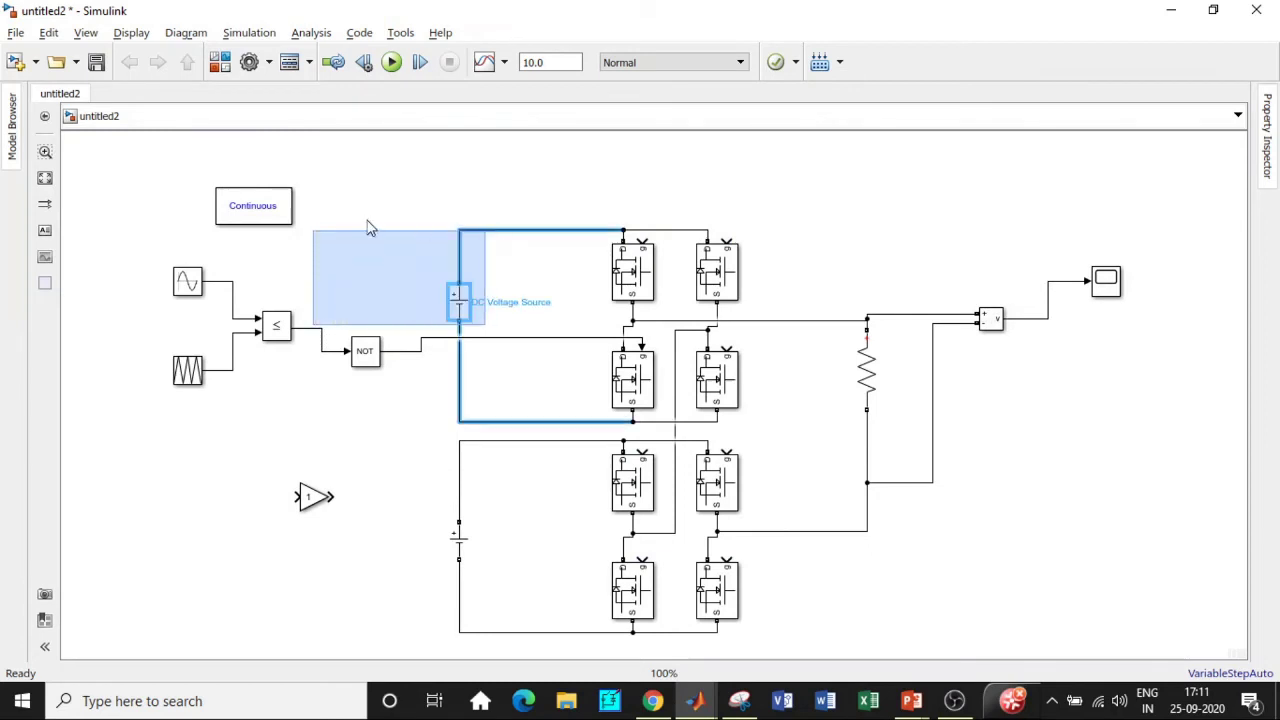
left_click_drag(303, 302, 642, 236)
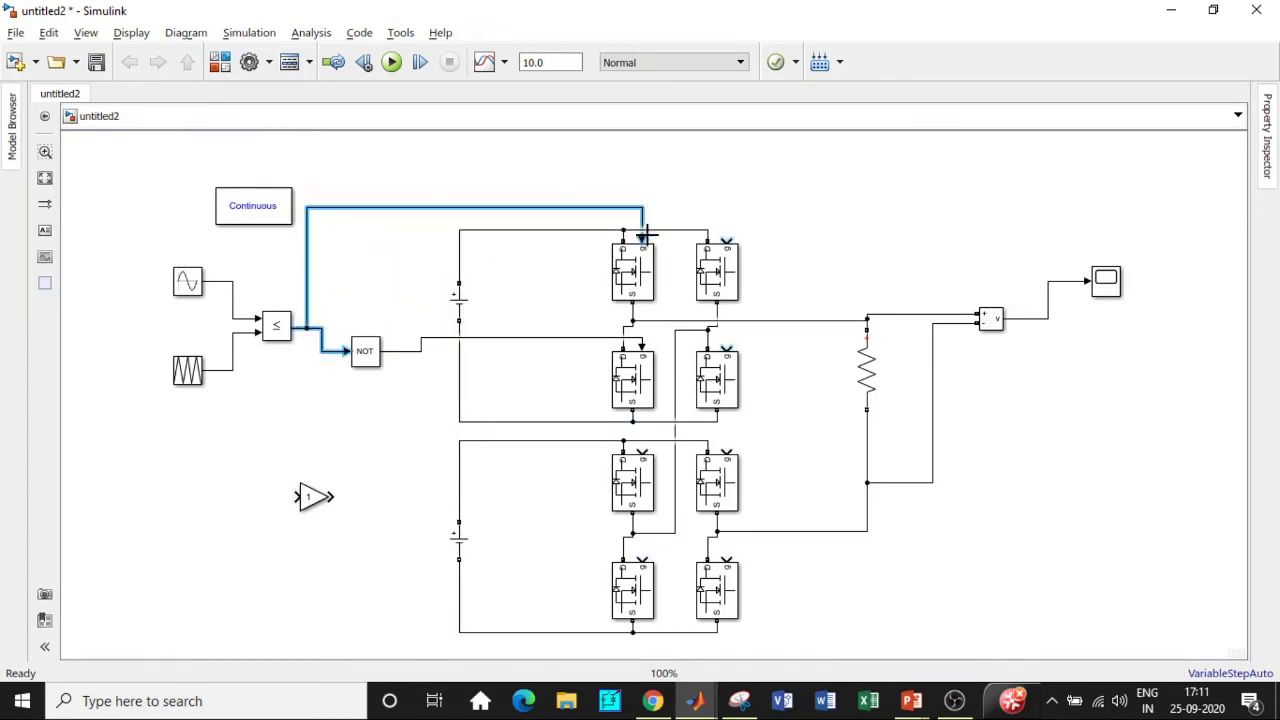
left_click(412, 398)
Shift the Gain block lower and place copies of Repeating Sequence and Relational Operator side by side below the originals.
left_click_drag(318, 497, 308, 525)
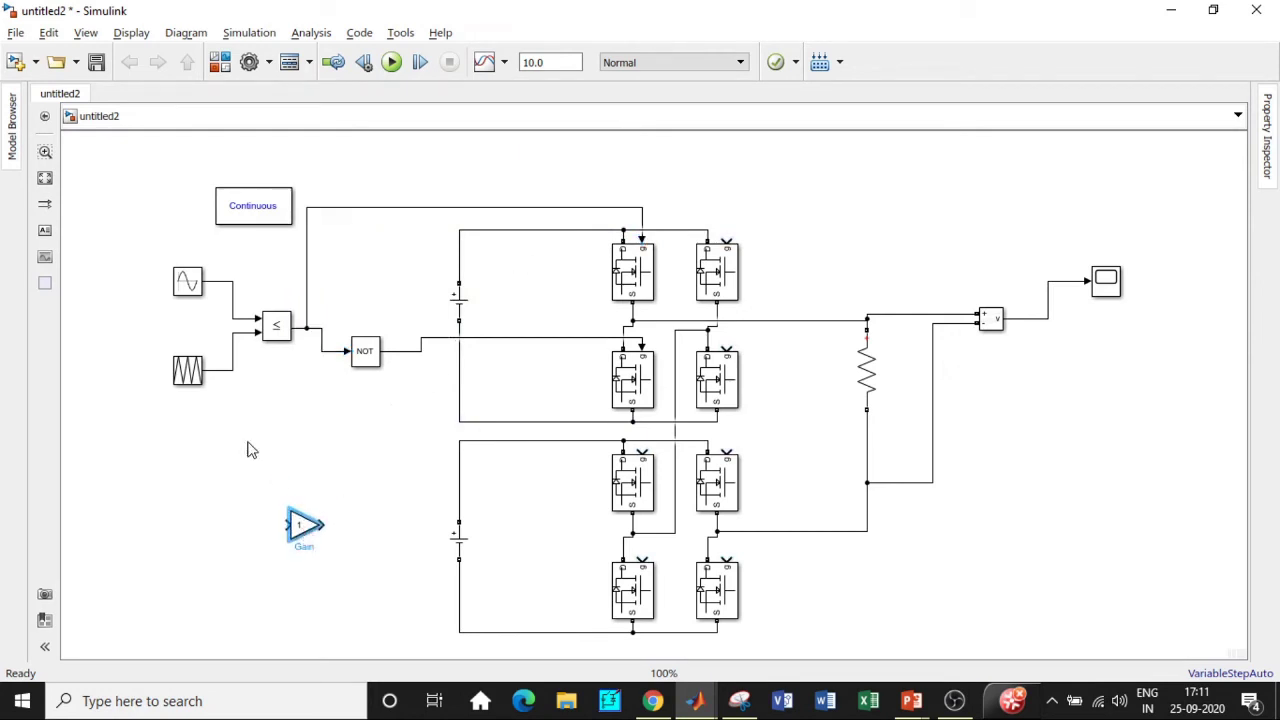
left_click(188, 371)
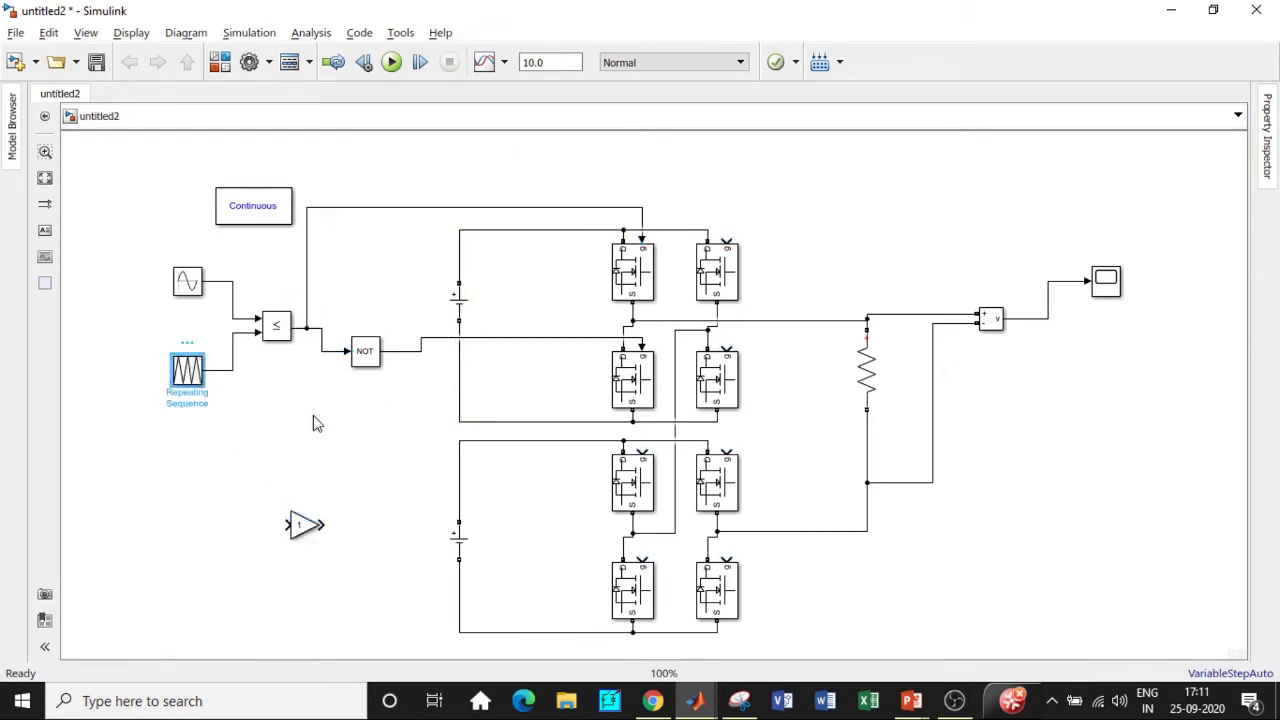
left_click_drag(203, 388, 203, 477)
left_click(279, 333)
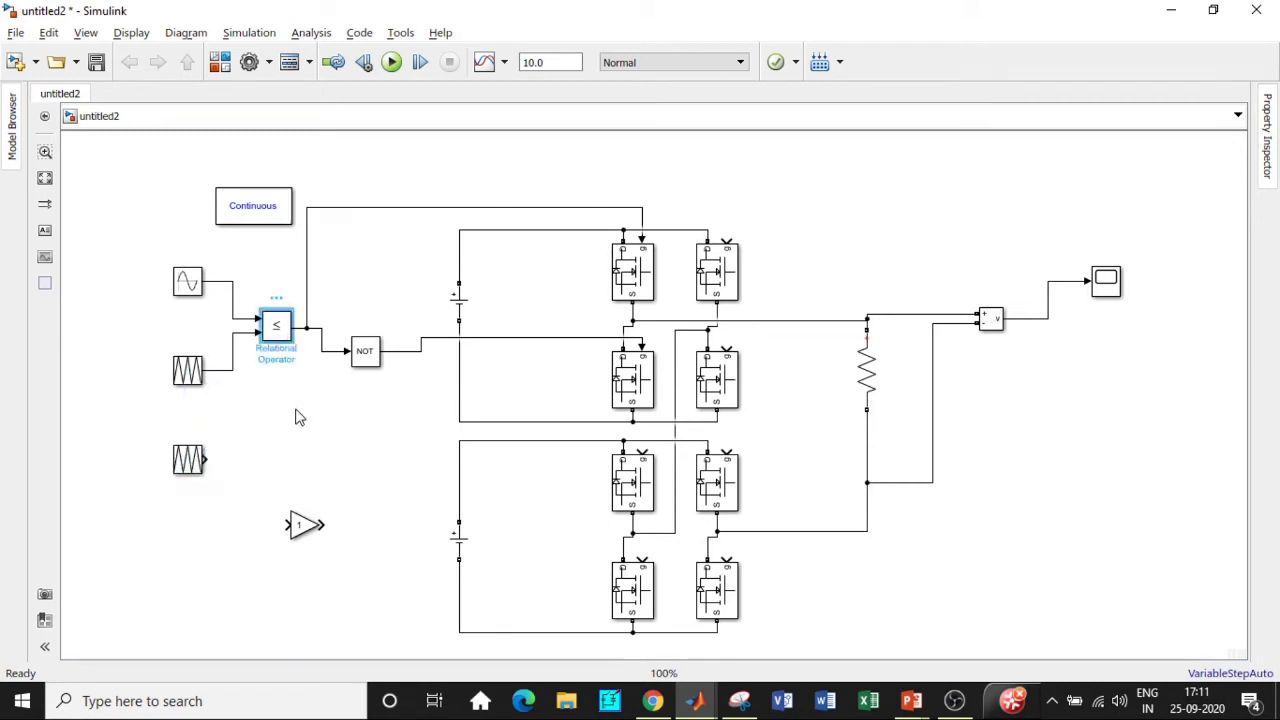
left_click_drag(282, 332, 268, 474)
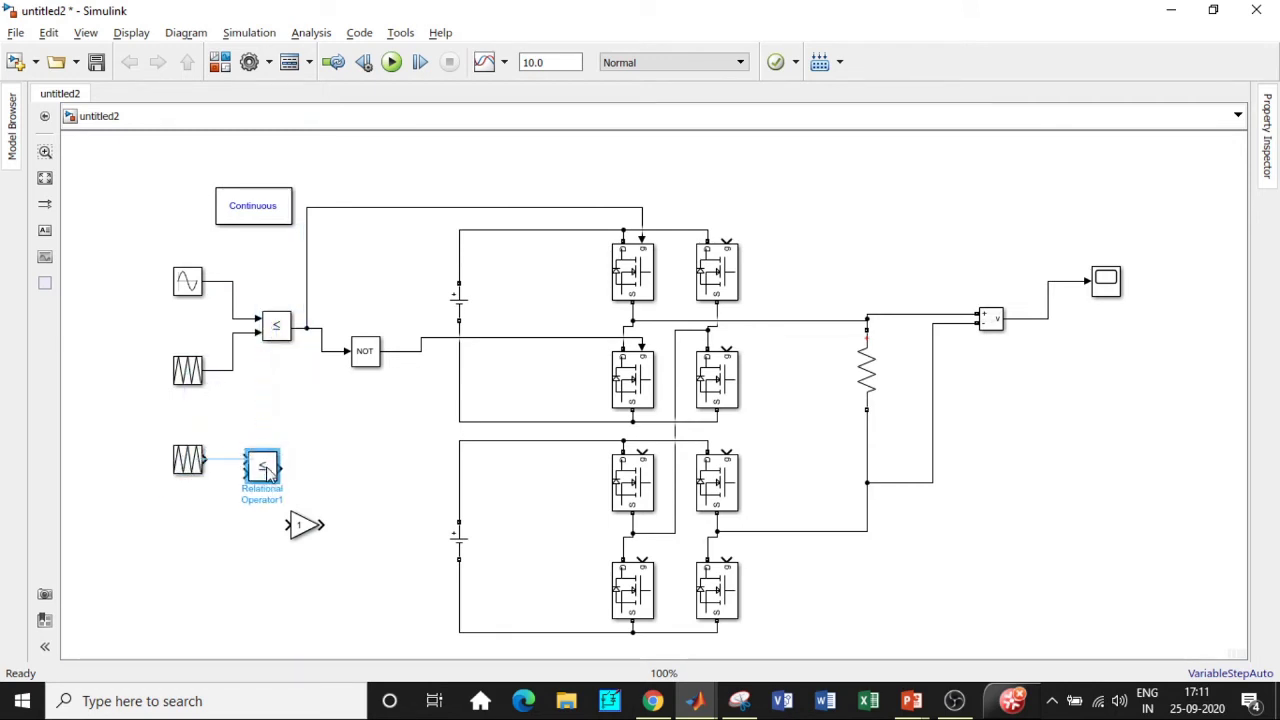
Set the output values of the copied Repeating Sequence block to [1 2 1].
double_click(190, 462)
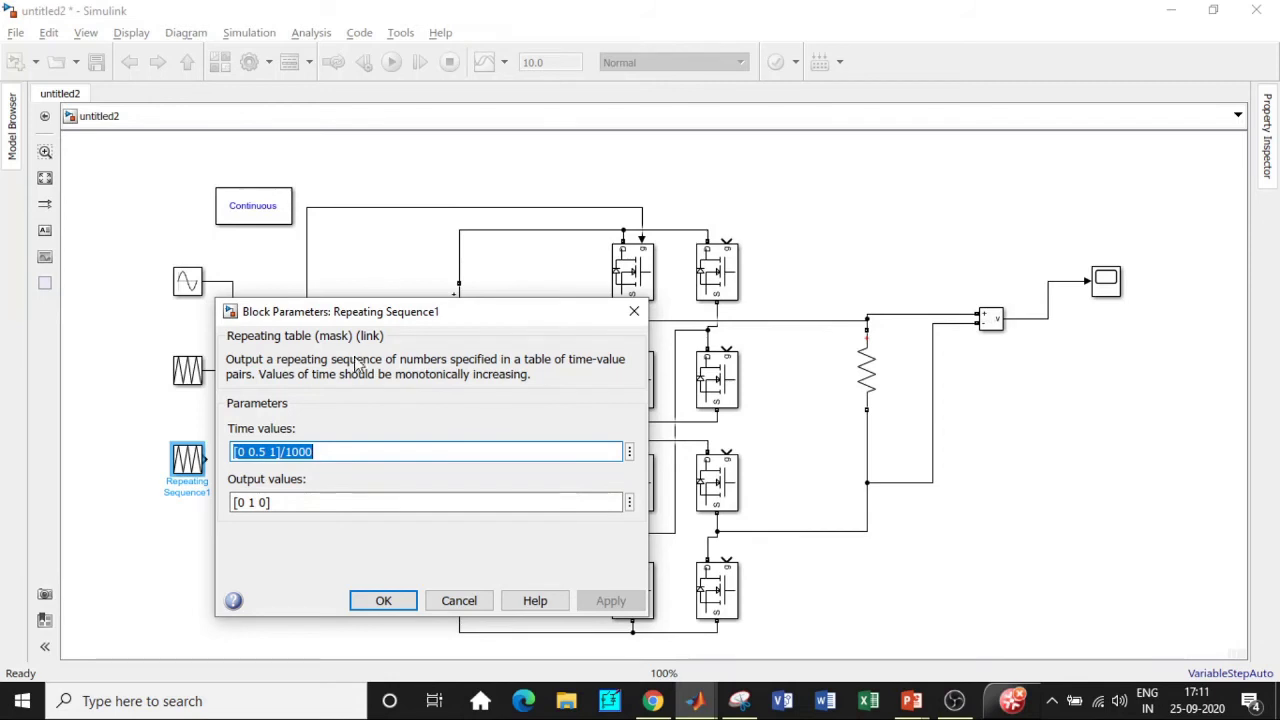
left_click(245, 500)
double_click(245, 501)
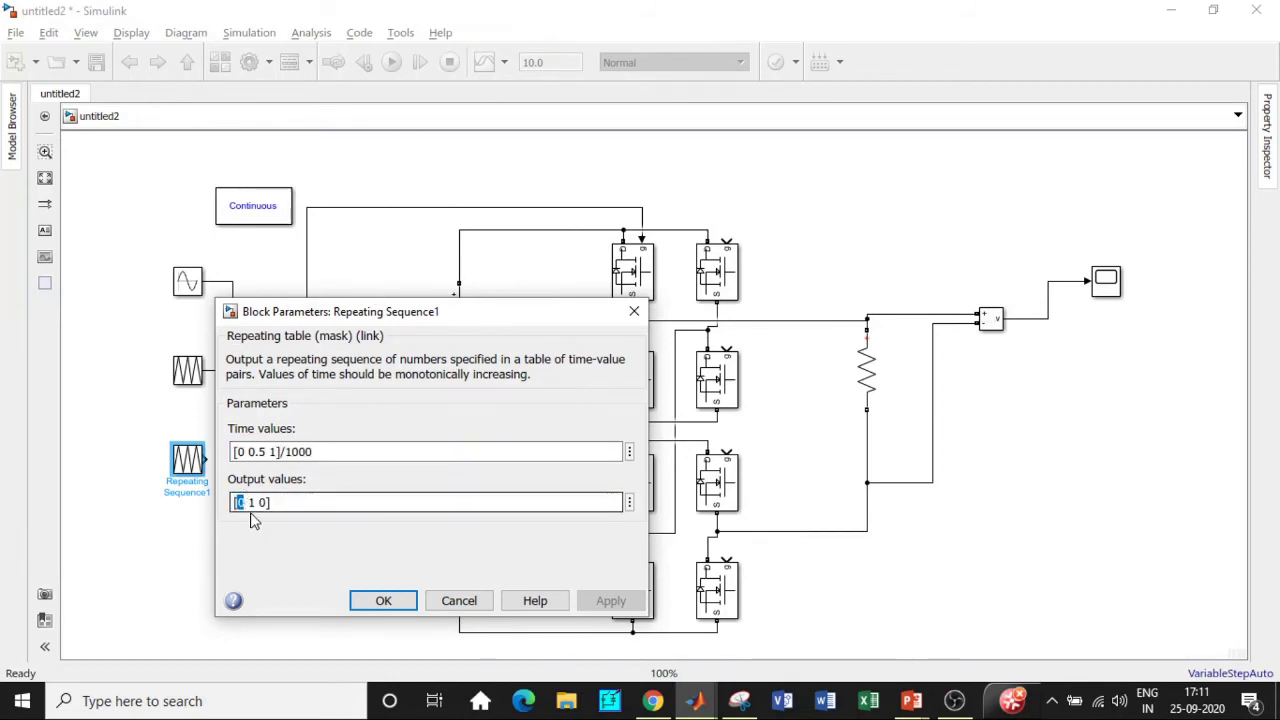
type("1")
key("BackSpace")
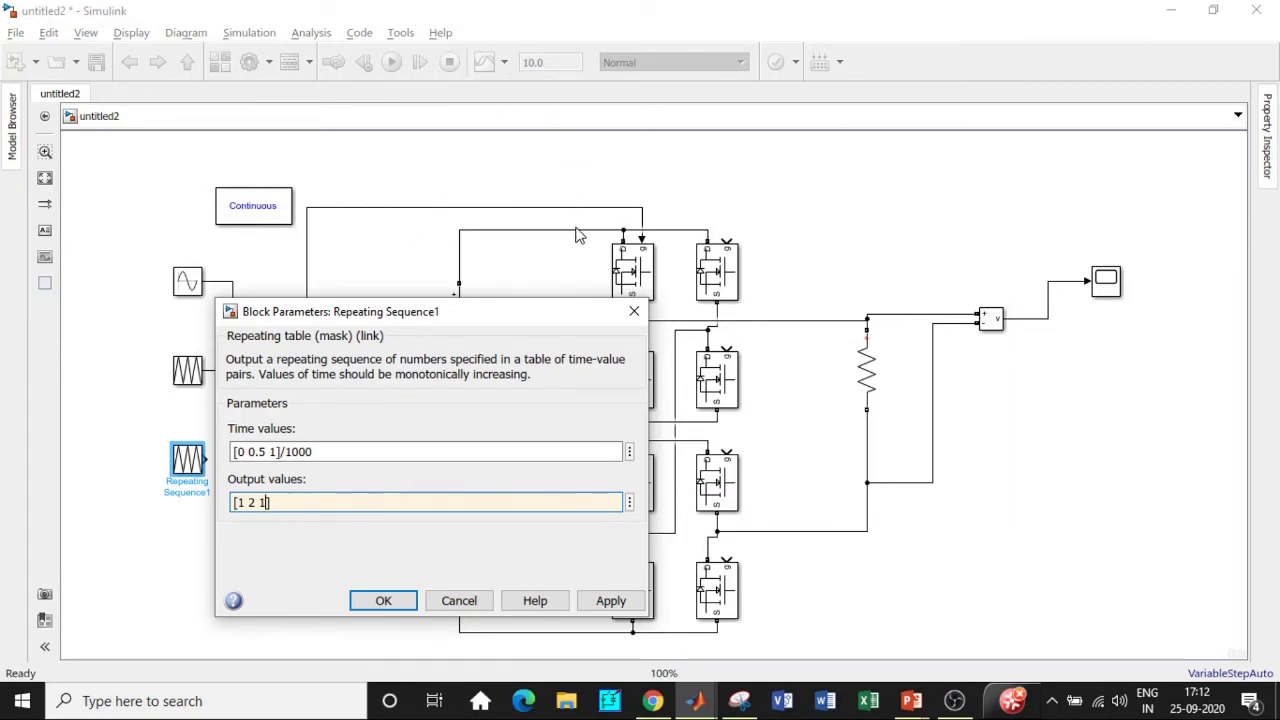
left_click(372, 600)
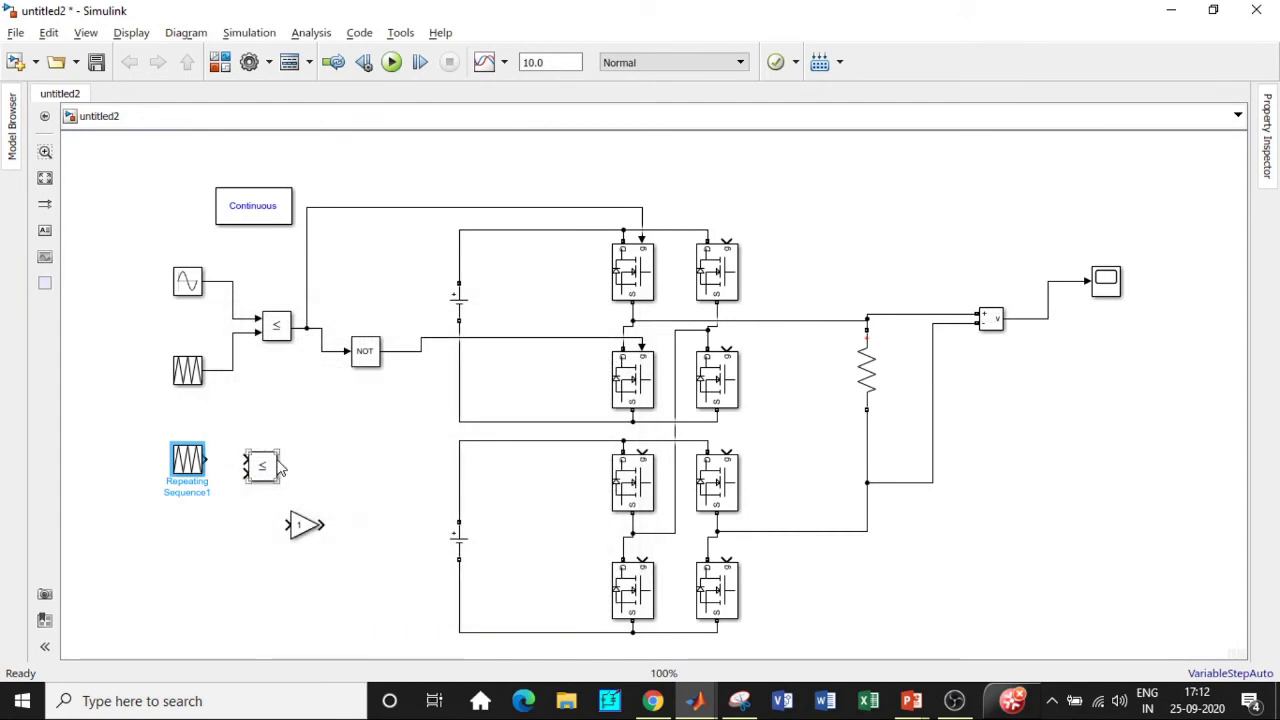
Wire Sine Wave and the copied Repeating Sequence into the copied Relational Operator, and move the Gain block farther down.
mouse_move(207, 460)
left_mouse_down()
mouse_move(245, 471)
mouse_move(217, 371)
mouse_move(242, 322)
left_mouse_up()
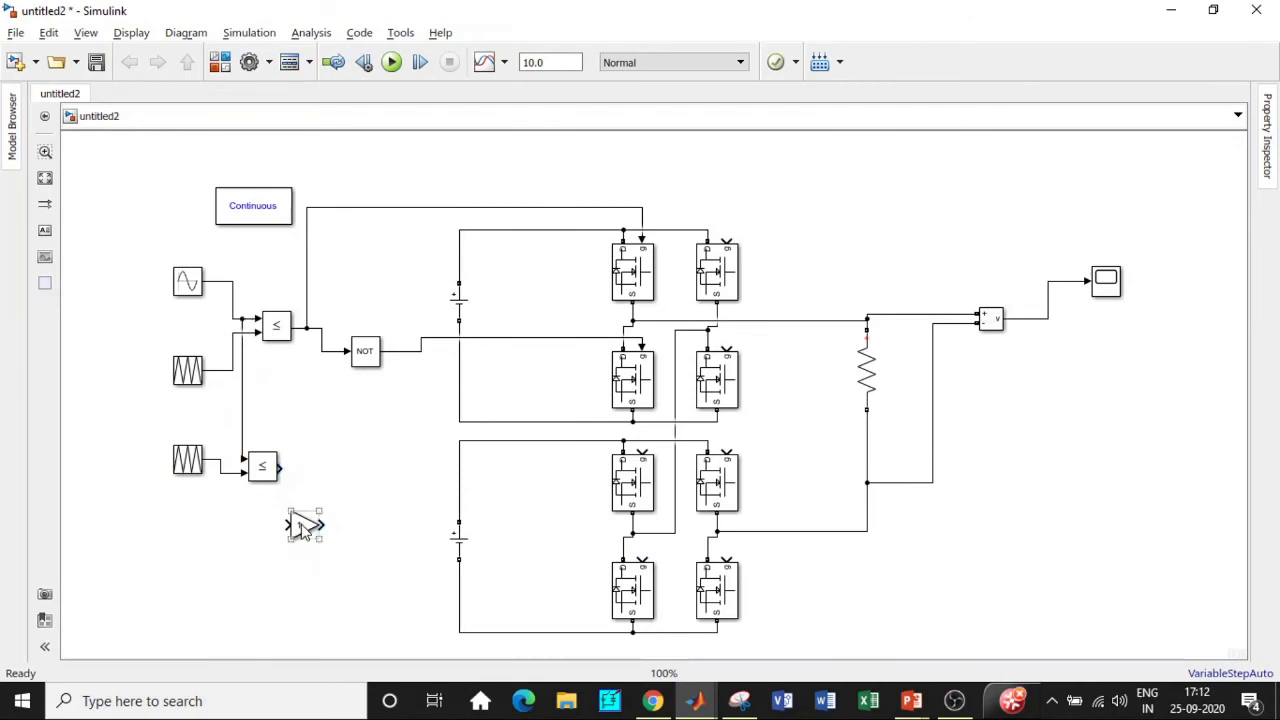
left_click_drag(305, 525, 325, 570)
Copy NOT after the lower Relational Operator, then gate the lower bridge's left leg: NOT to the bottom Mosfet, Relational Operator directly to the top.
left_click(362, 365)
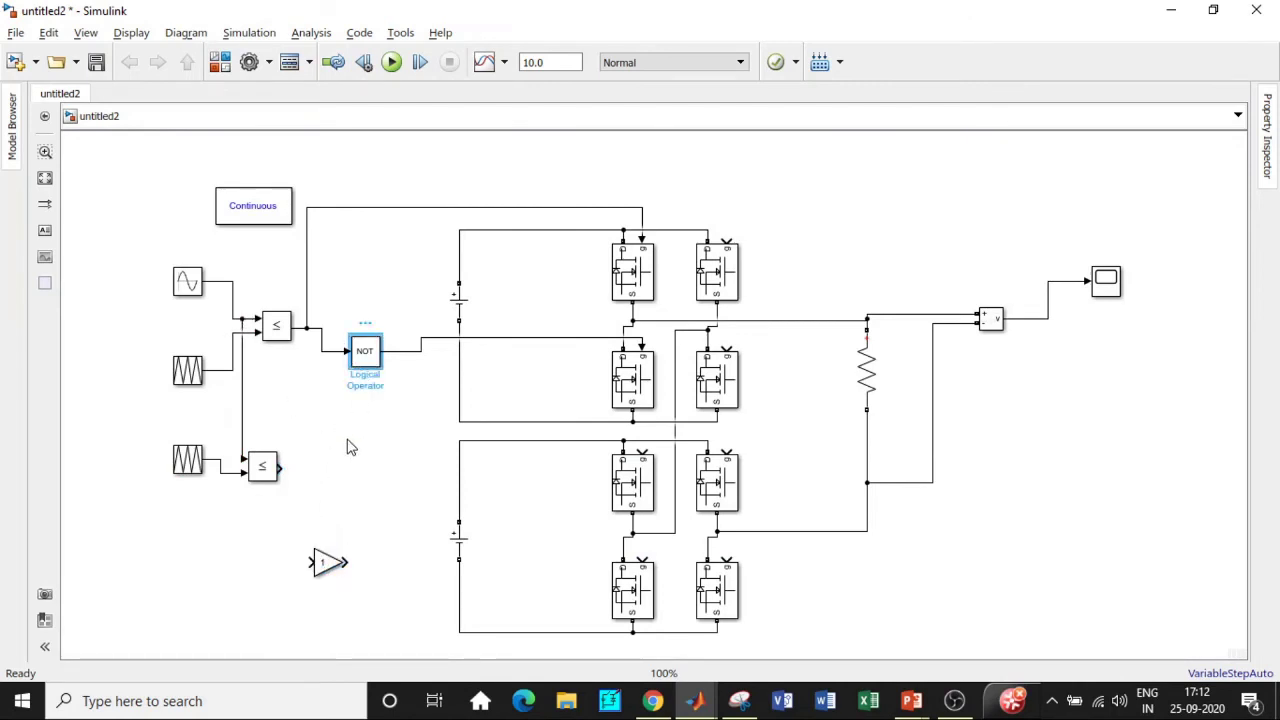
left_click_drag(369, 363, 625, 535)
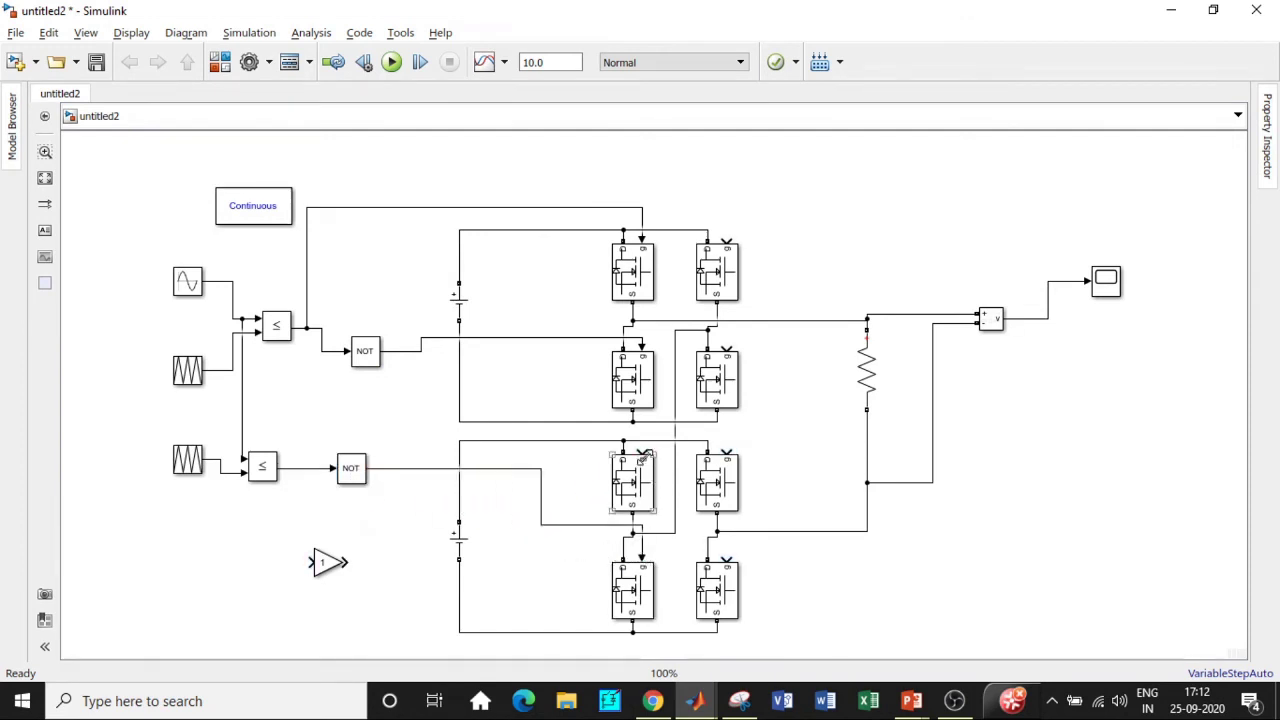
left_click_drag(645, 455, 320, 466)
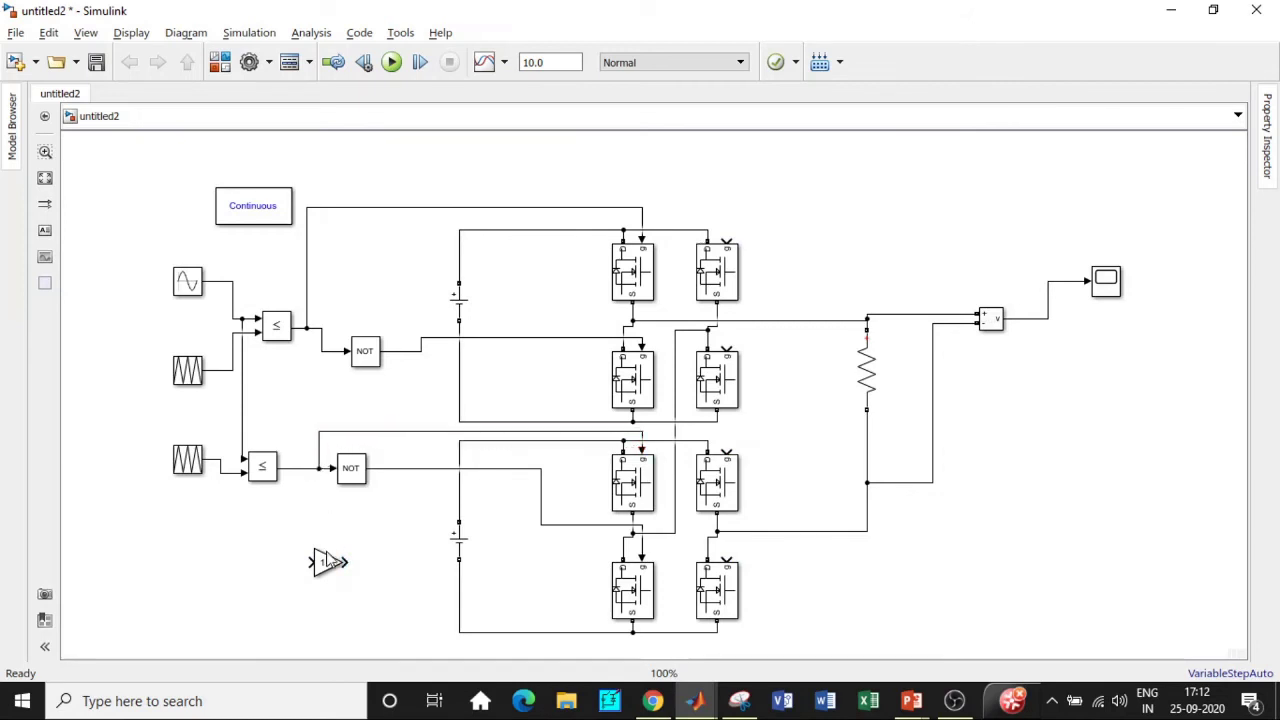
Shift the Gain block slightly, set its gain to -1, and feed its input from the Sine Wave signal.
left_click_drag(327, 562, 303, 550)
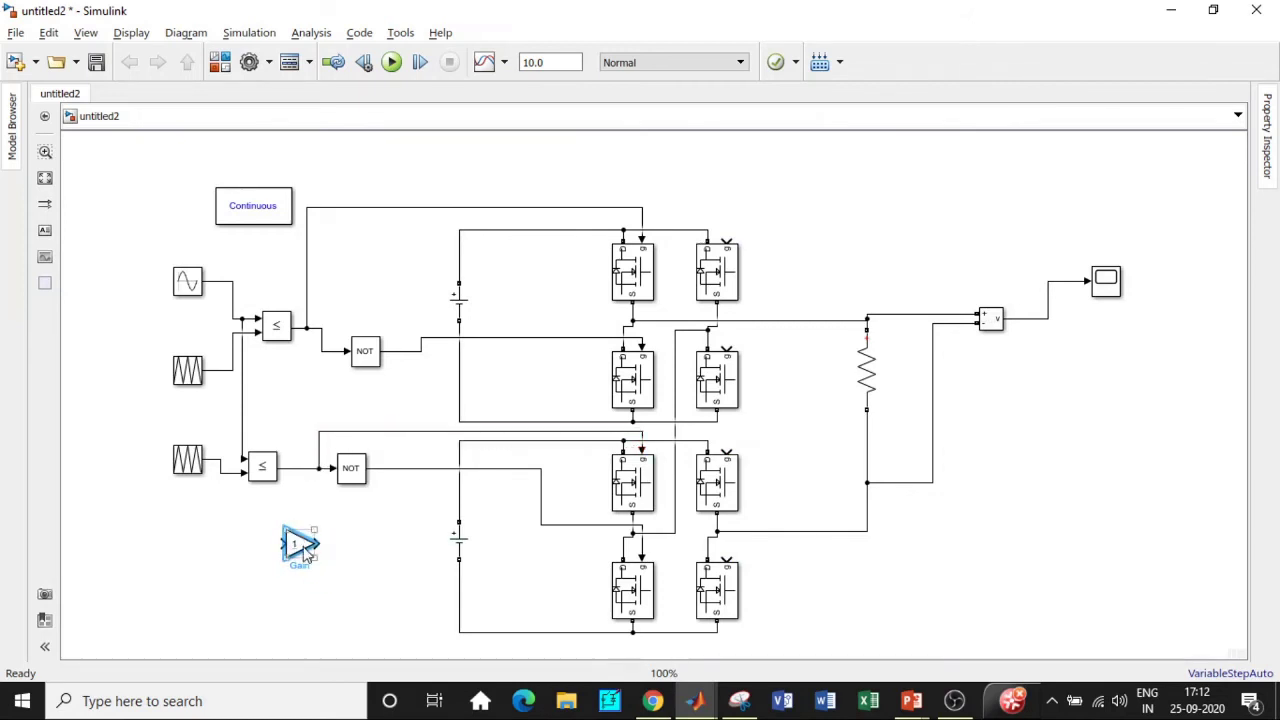
double_click(300, 543)
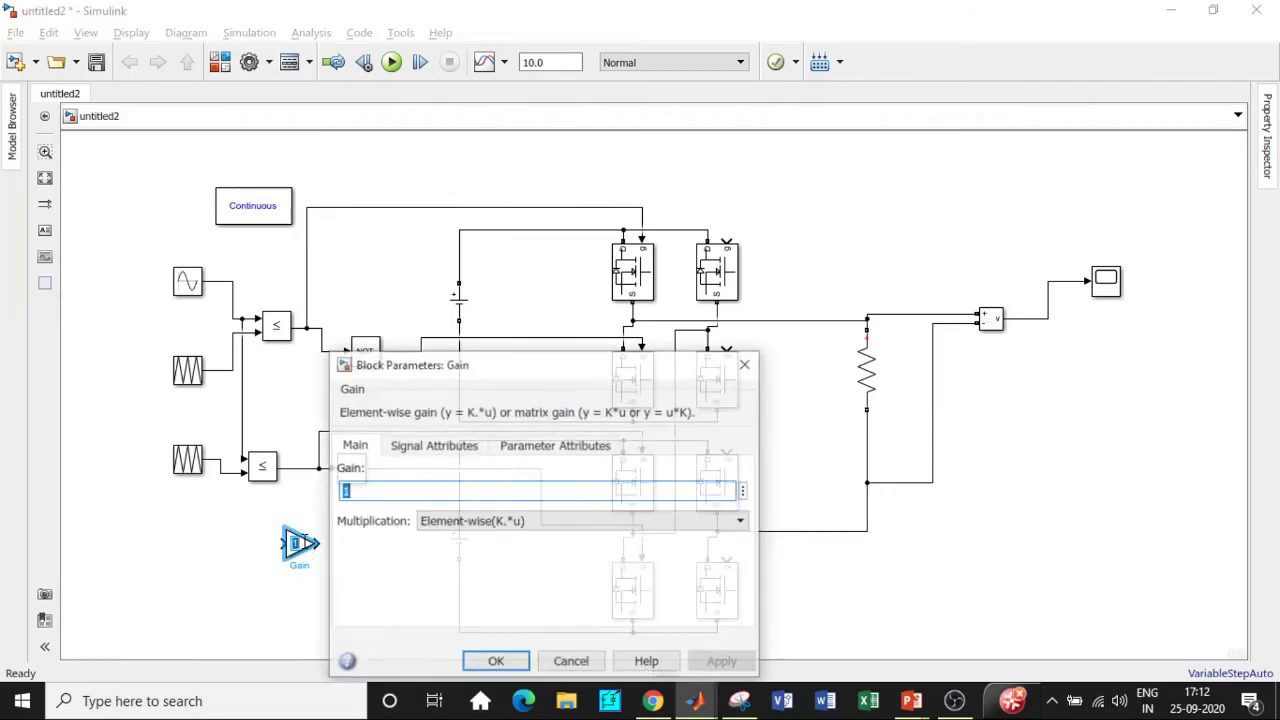
double_click(372, 497)
type("-")
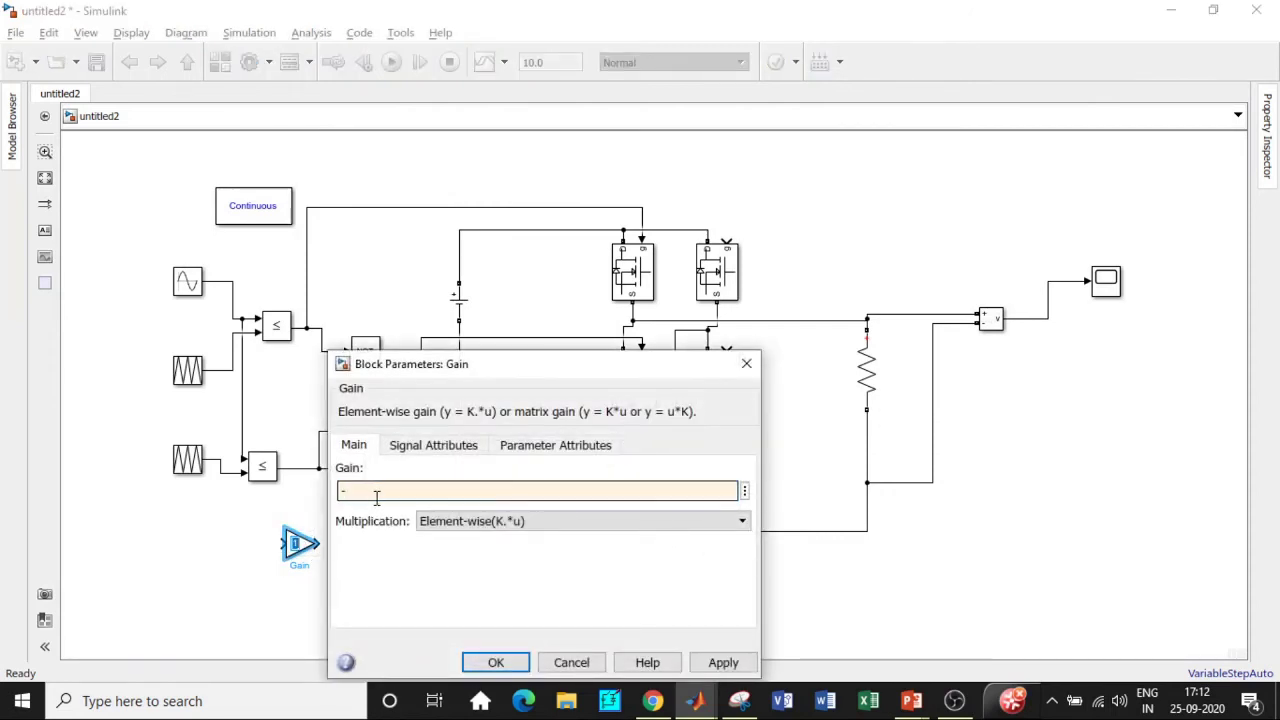
type("1")
left_click(495, 662)
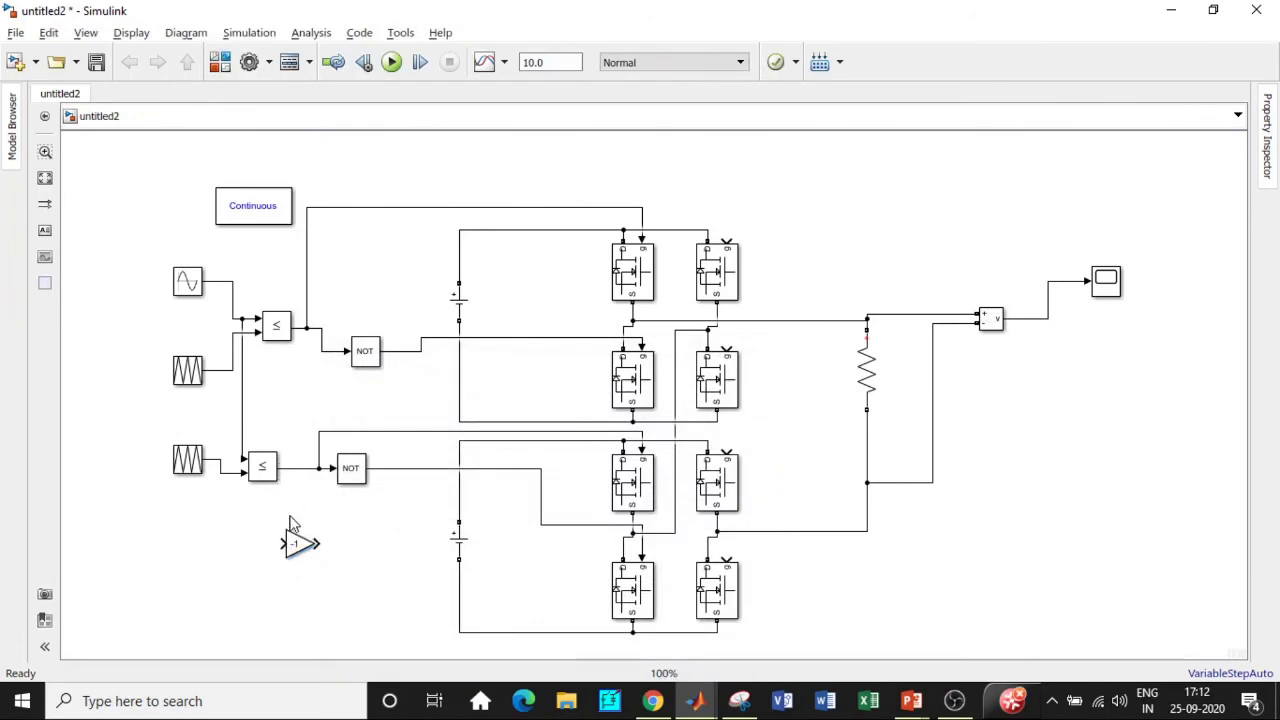
left_click_drag(286, 543, 215, 279)
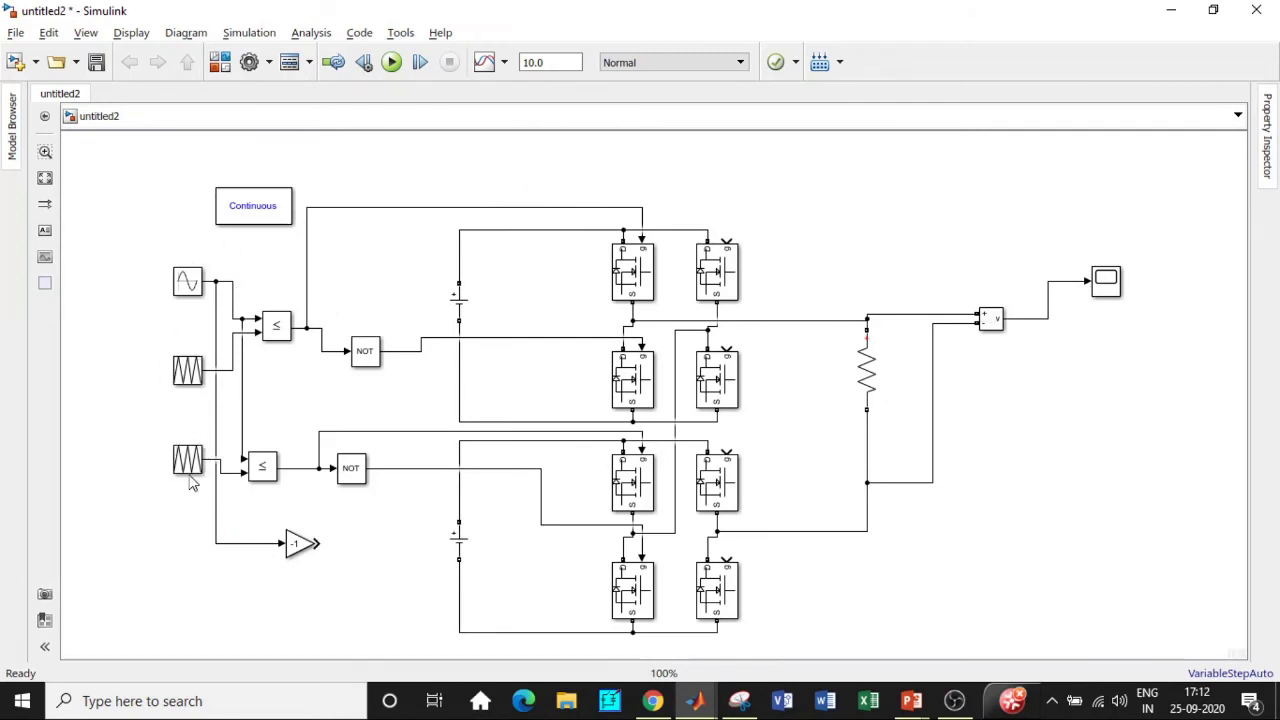
left_click(188, 377)
left_click(188, 458)
left_click(210, 421)
left_click(308, 546)
left_click(311, 582)
Copy the first Repeating Sequence and Relational Operator below the Gain block, then wire Gain and the sequence copy into the operator copy.
left_click(195, 376)
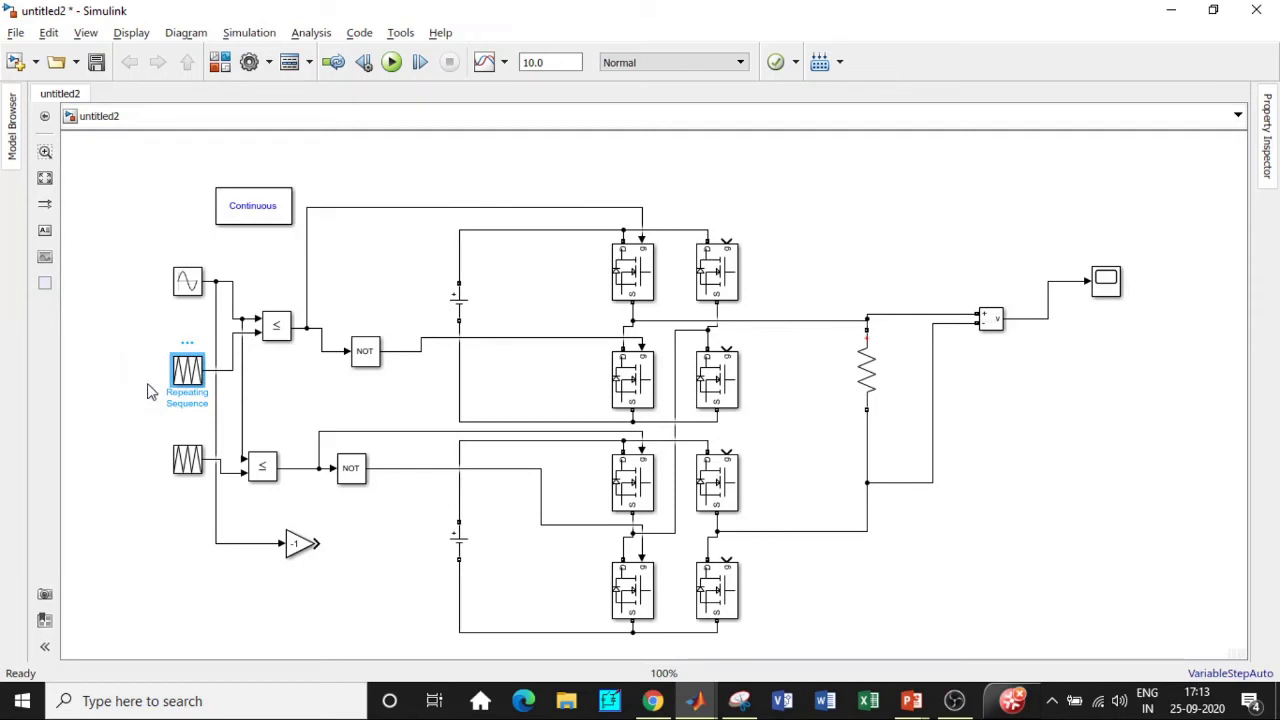
left_click_drag(190, 372, 250, 617)
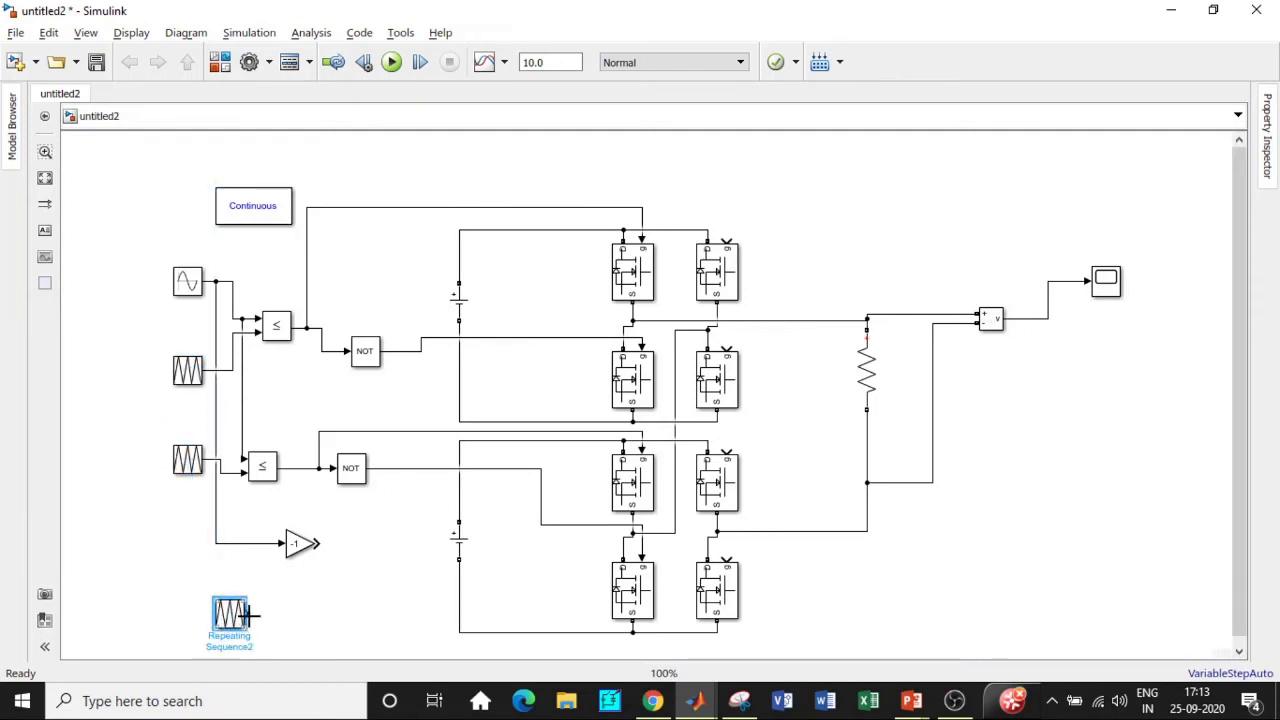
left_click(276, 330)
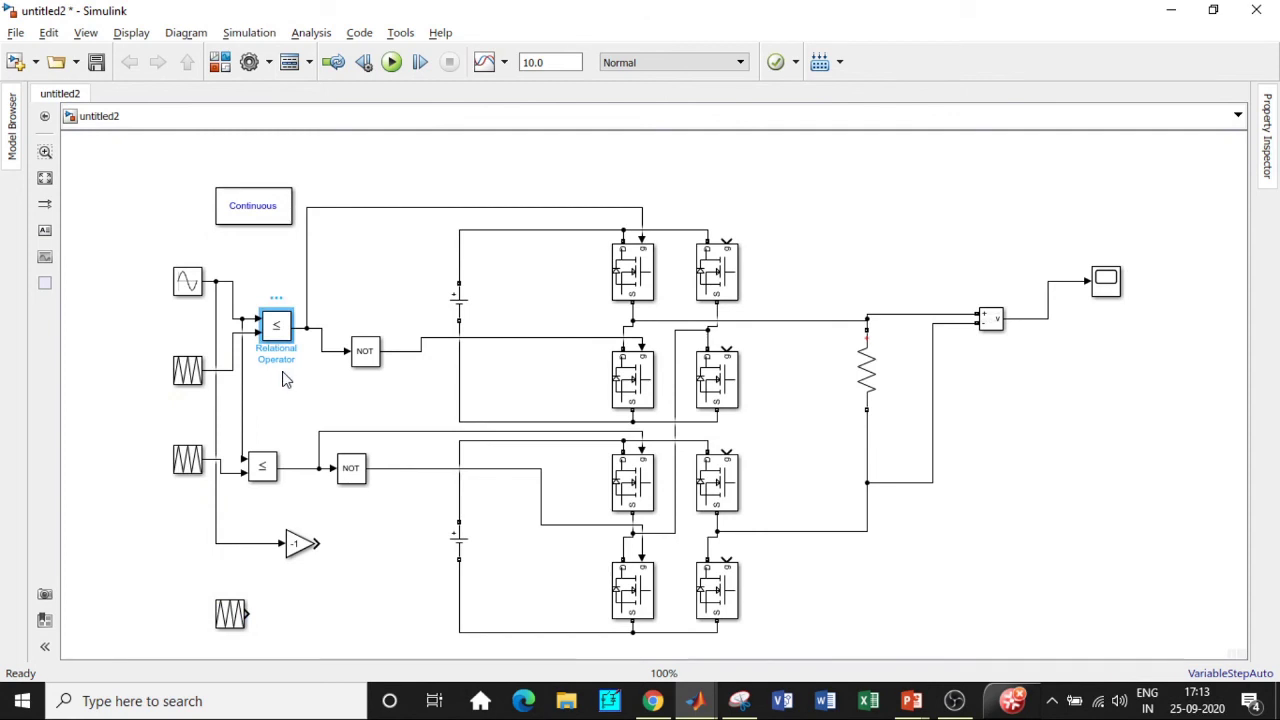
left_click_drag(276, 326, 248, 613)
left_click(312, 545)
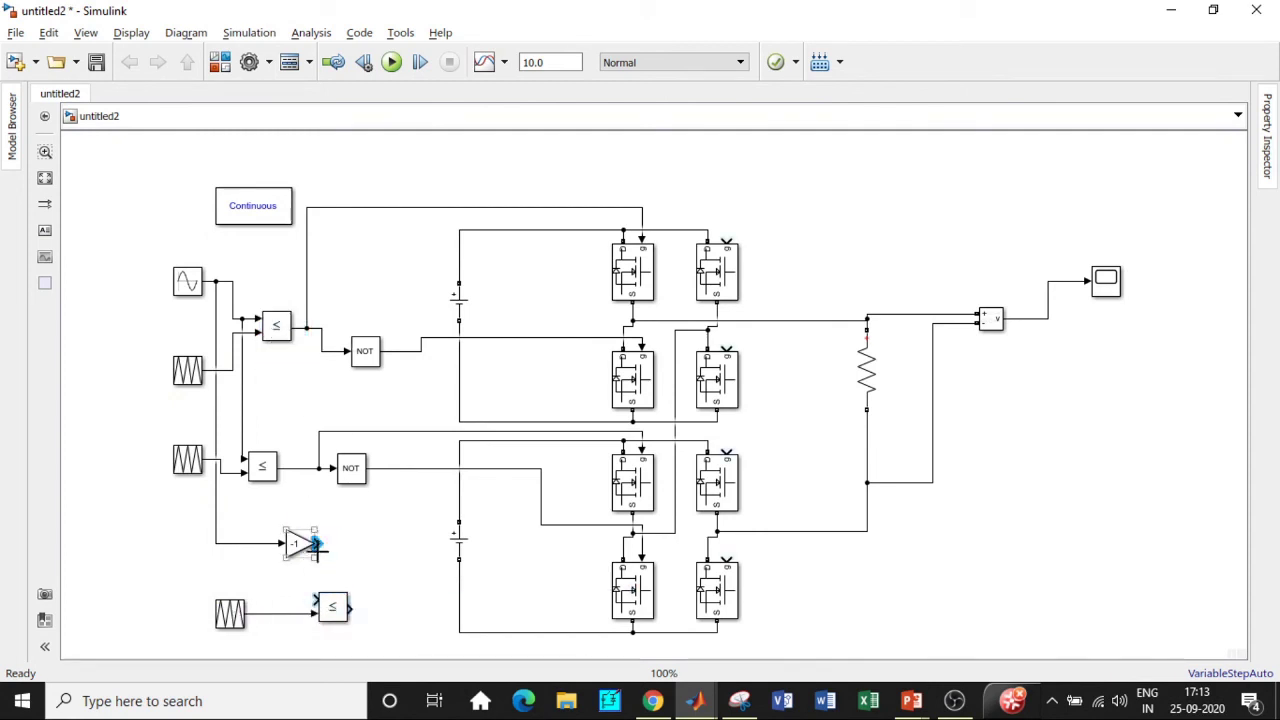
left_click_drag(315, 545, 313, 598)
Copy NOT after the new Relational Operator, then gate the upper bridge's right leg: NOT to the bottom Mosfet, Relational Operator directly to the top.
left_click(365, 352)
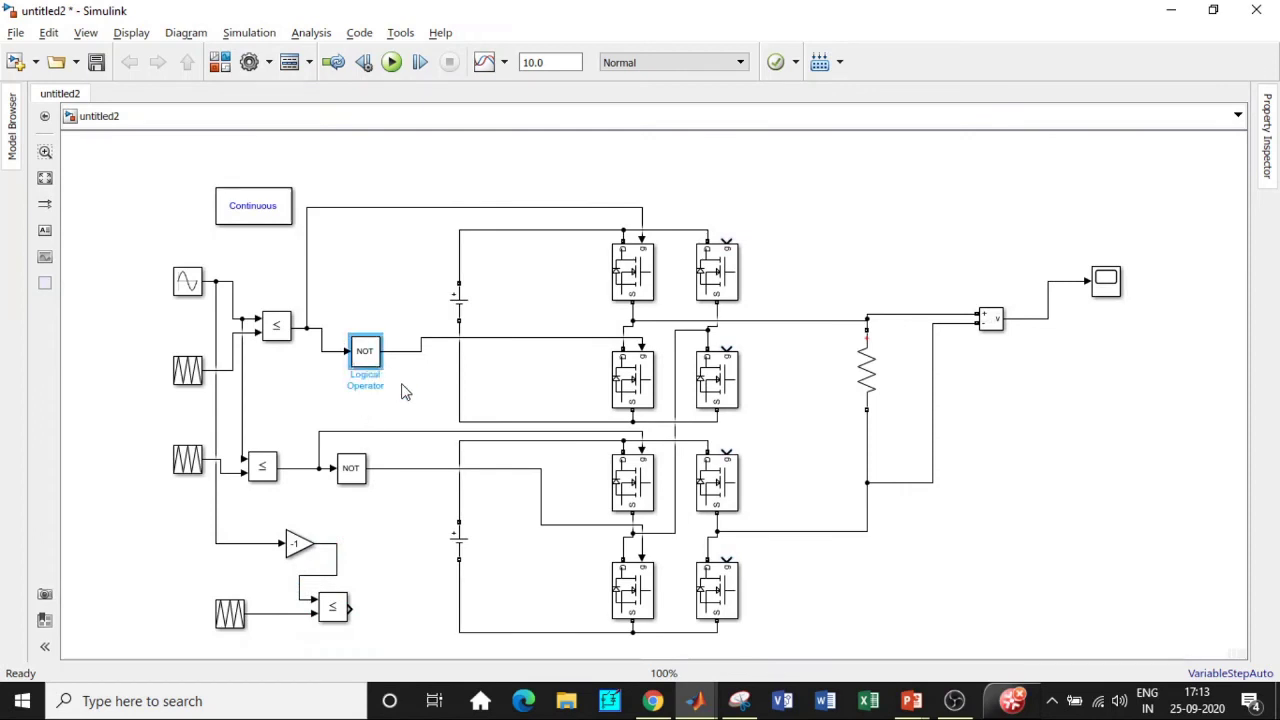
left_click_drag(374, 357, 388, 372)
left_click_drag(388, 478, 726, 347)
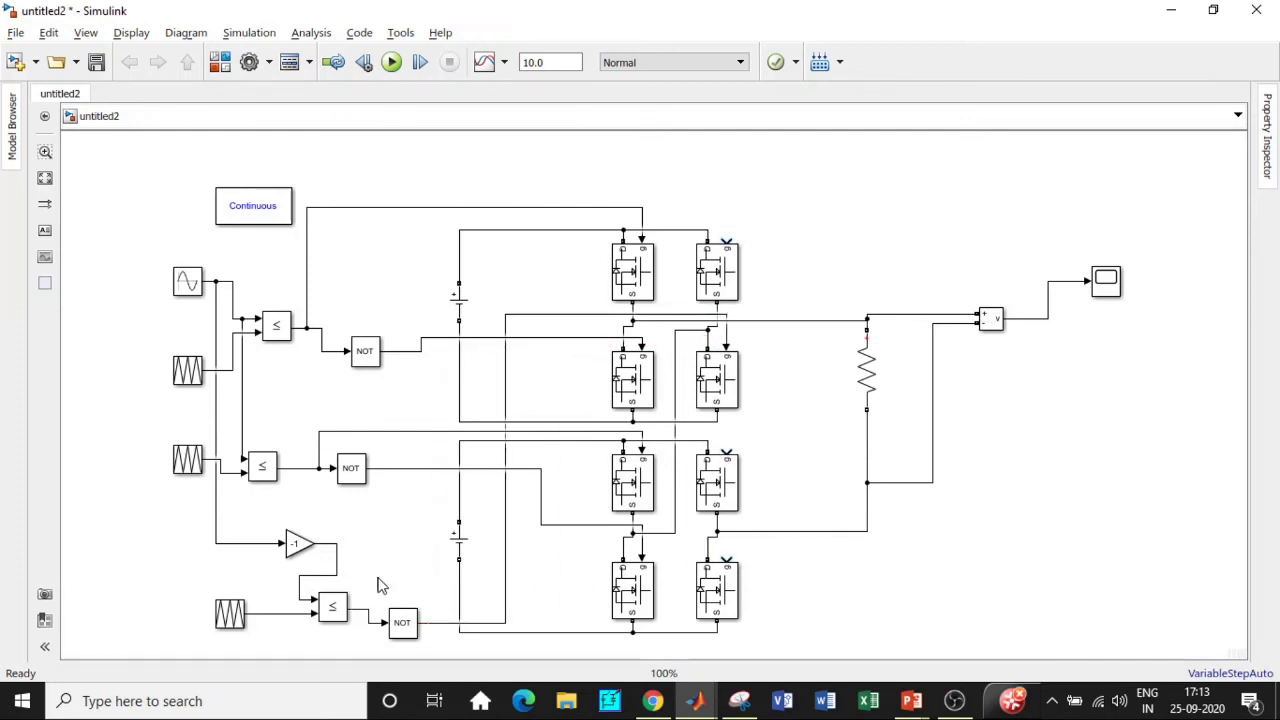
mouse_move(364, 607)
left_mouse_down()
mouse_move(362, 556)
mouse_move(401, 426)
mouse_move(700, 212)
mouse_move(725, 237)
left_mouse_up()
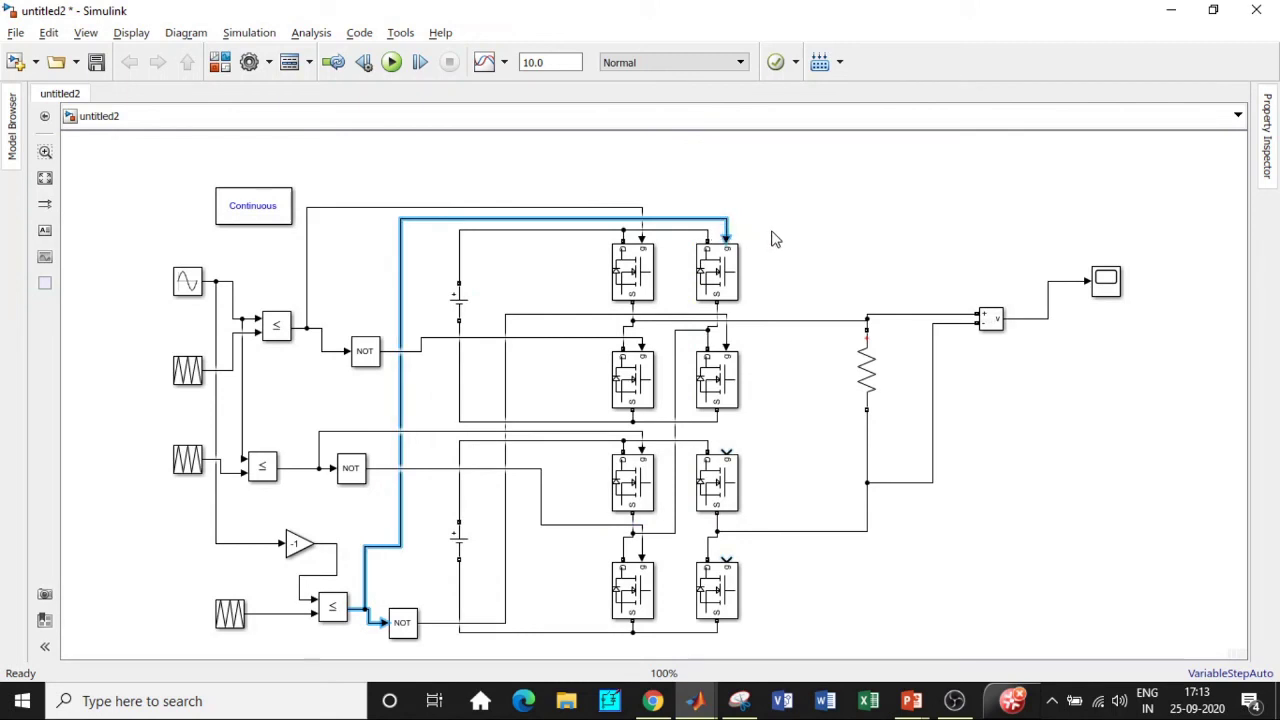
left_click(773, 238)
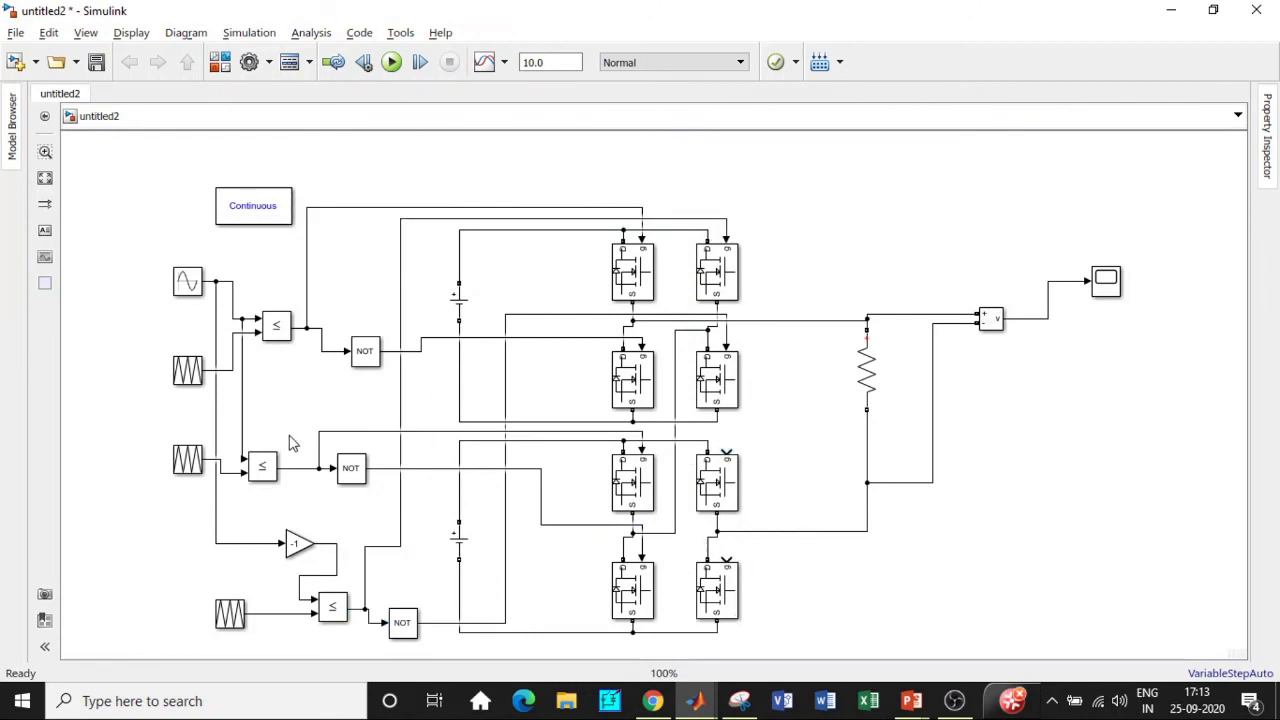
Place copies of the second Repeating Sequence, its Relational Operator and NOT side by side to the right of the lower bridge.
left_click(195, 460)
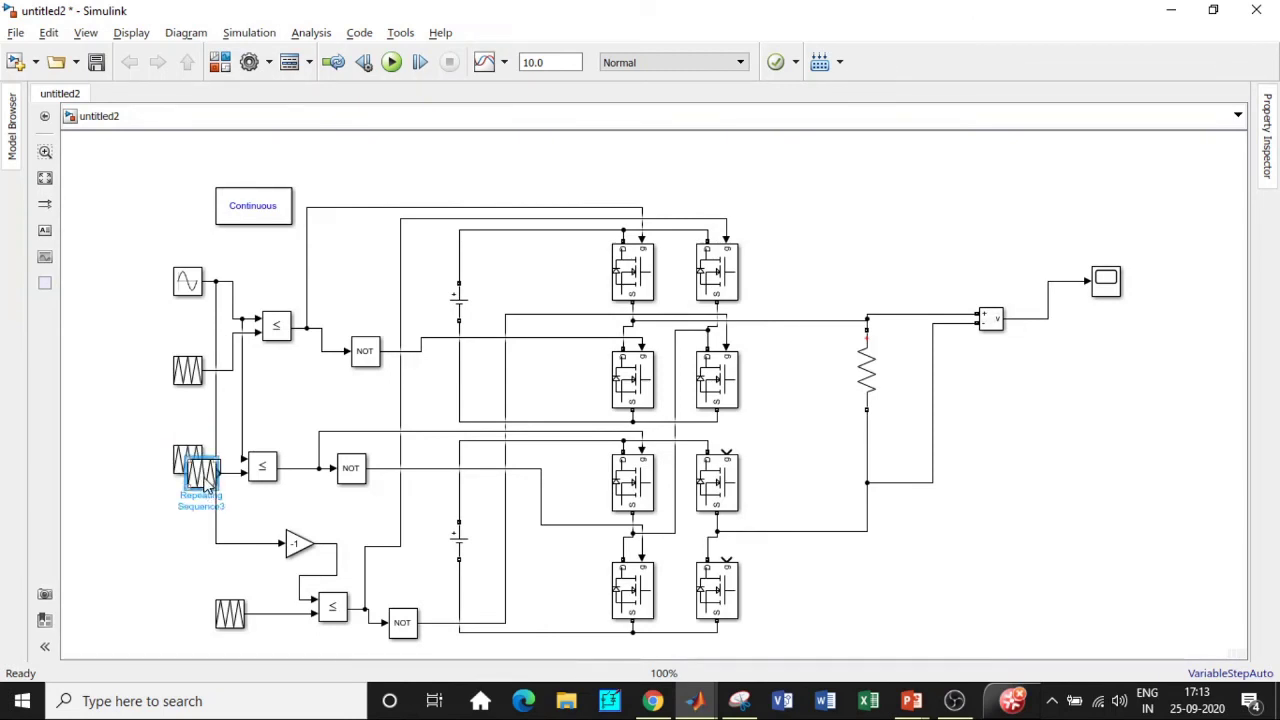
left_click_drag(190, 460, 490, 458)
left_click_drag(519, 397, 812, 582)
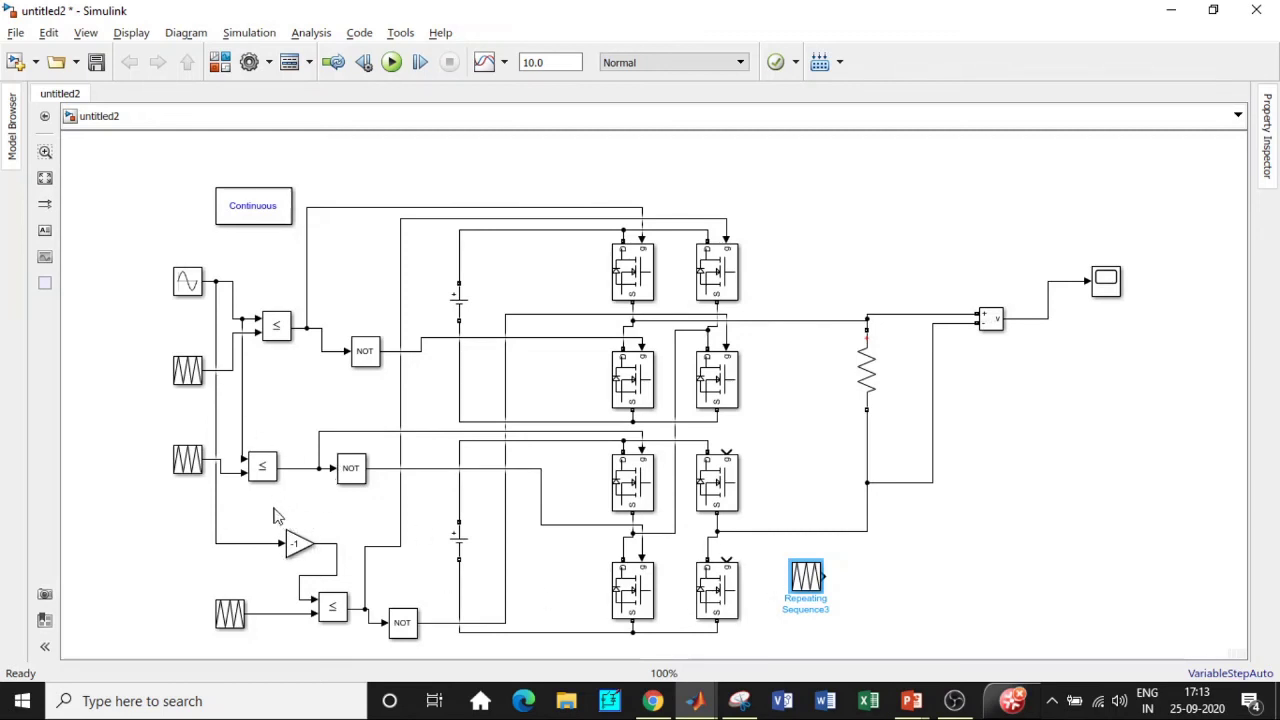
left_click(263, 465)
left_click_drag(263, 466, 903, 572)
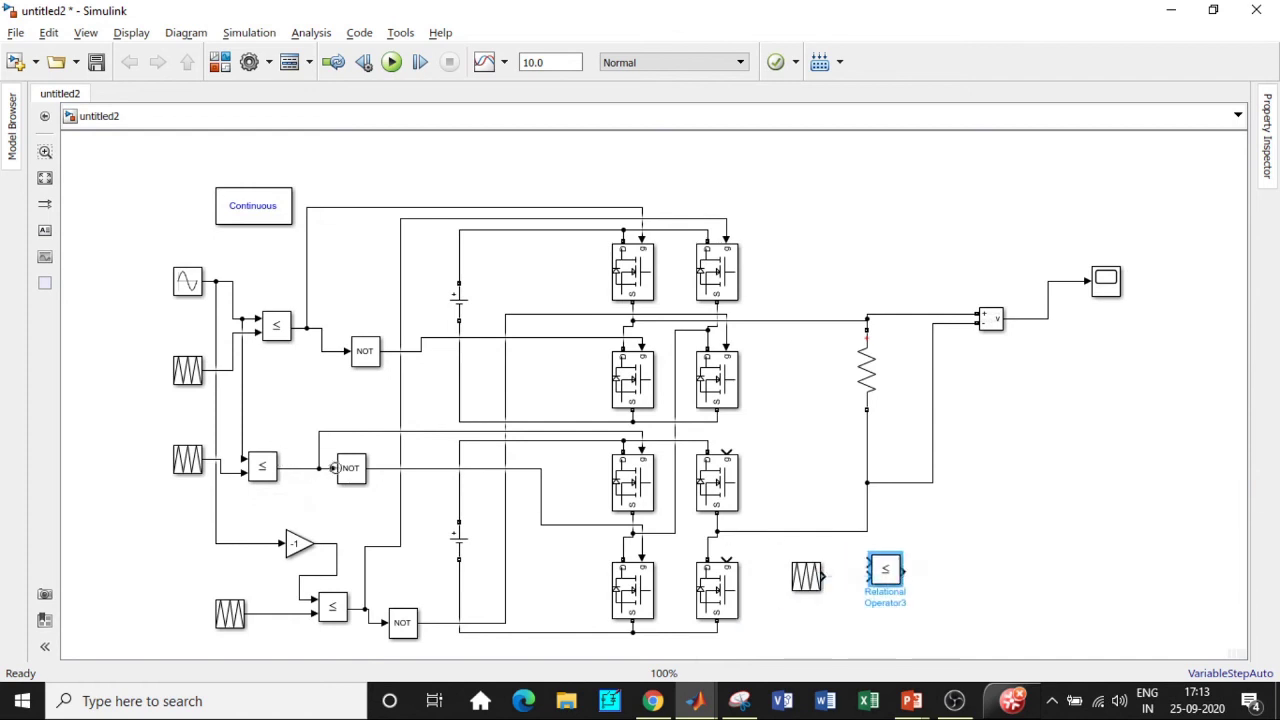
left_click(350, 467)
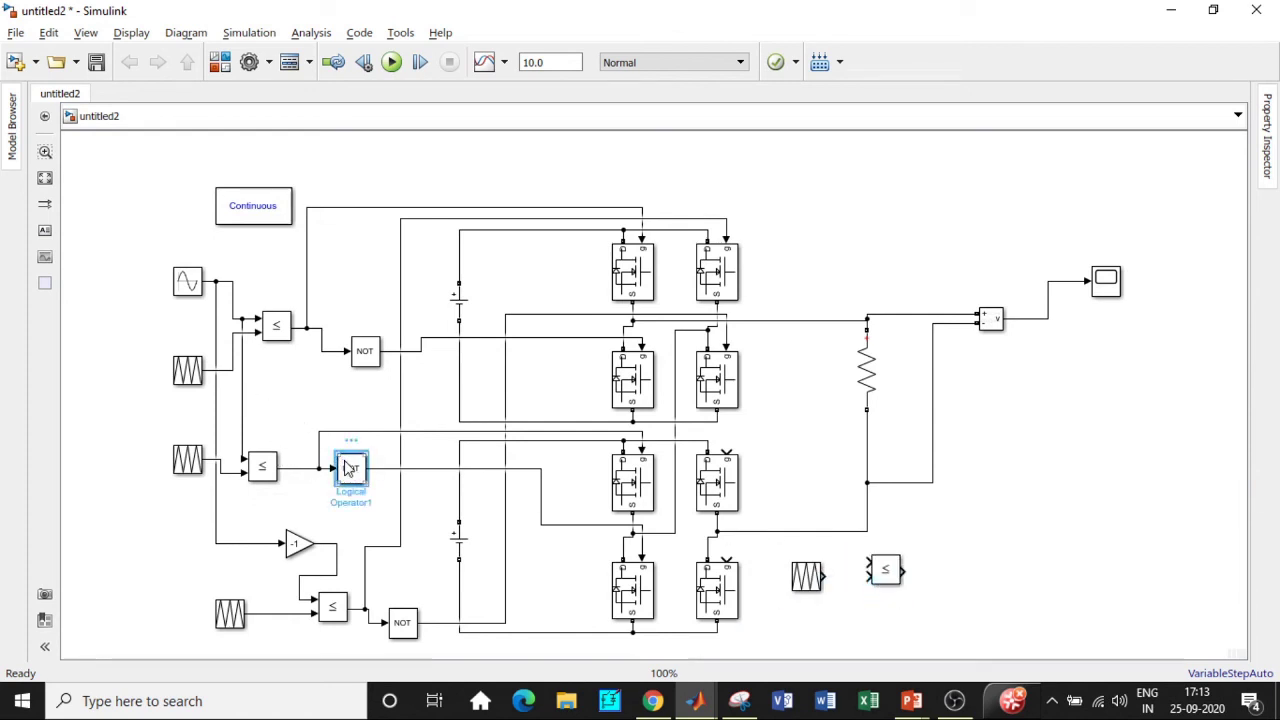
left_click_drag(351, 466, 1060, 560)
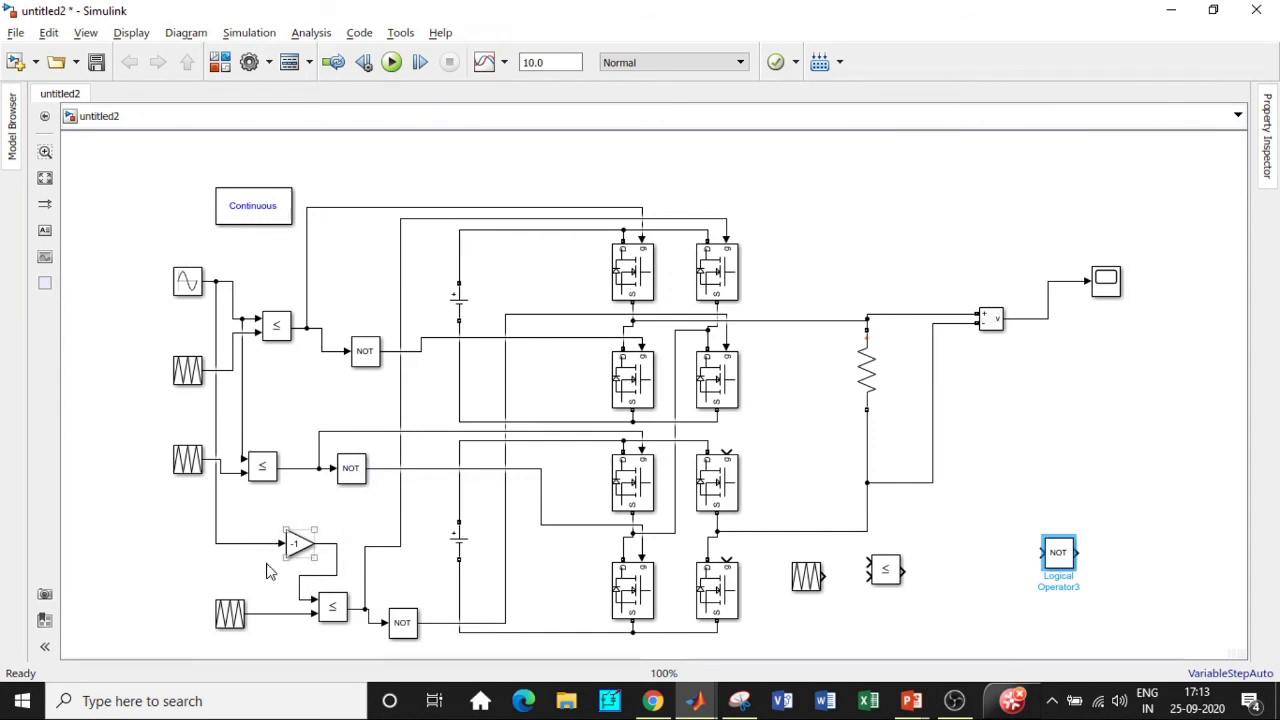
Compare the inverted sine with the copied sequence, gating the lower bridge's right leg: NOT to the bottom Mosfet, Relational Operator to the top.
left_click_drag(297, 604, 727, 545)
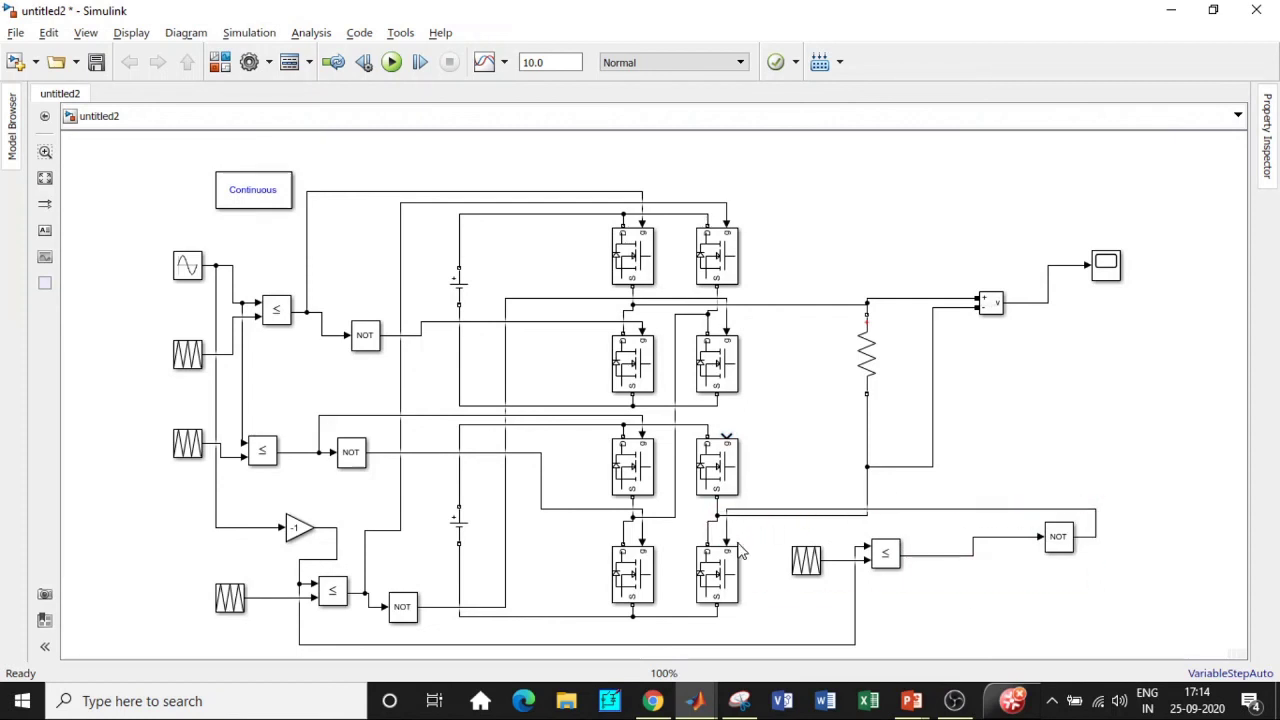
left_click_drag(993, 538, 728, 430)
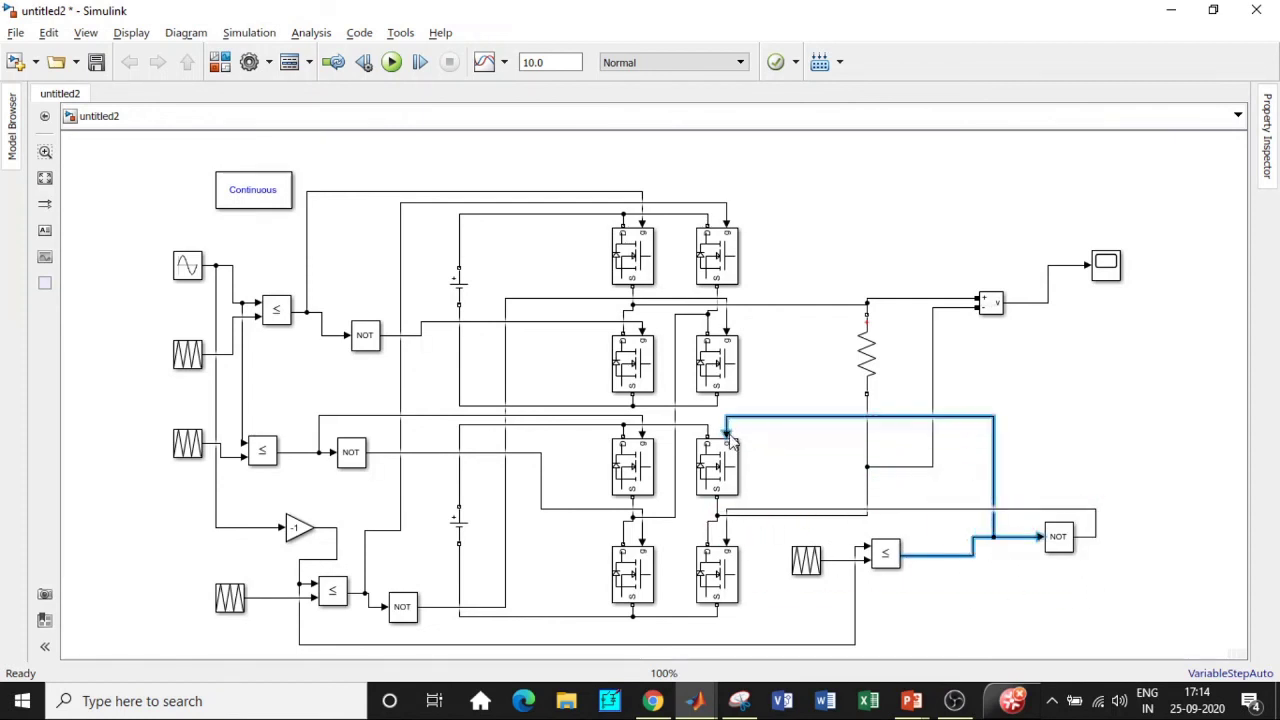
left_click(1110, 421)
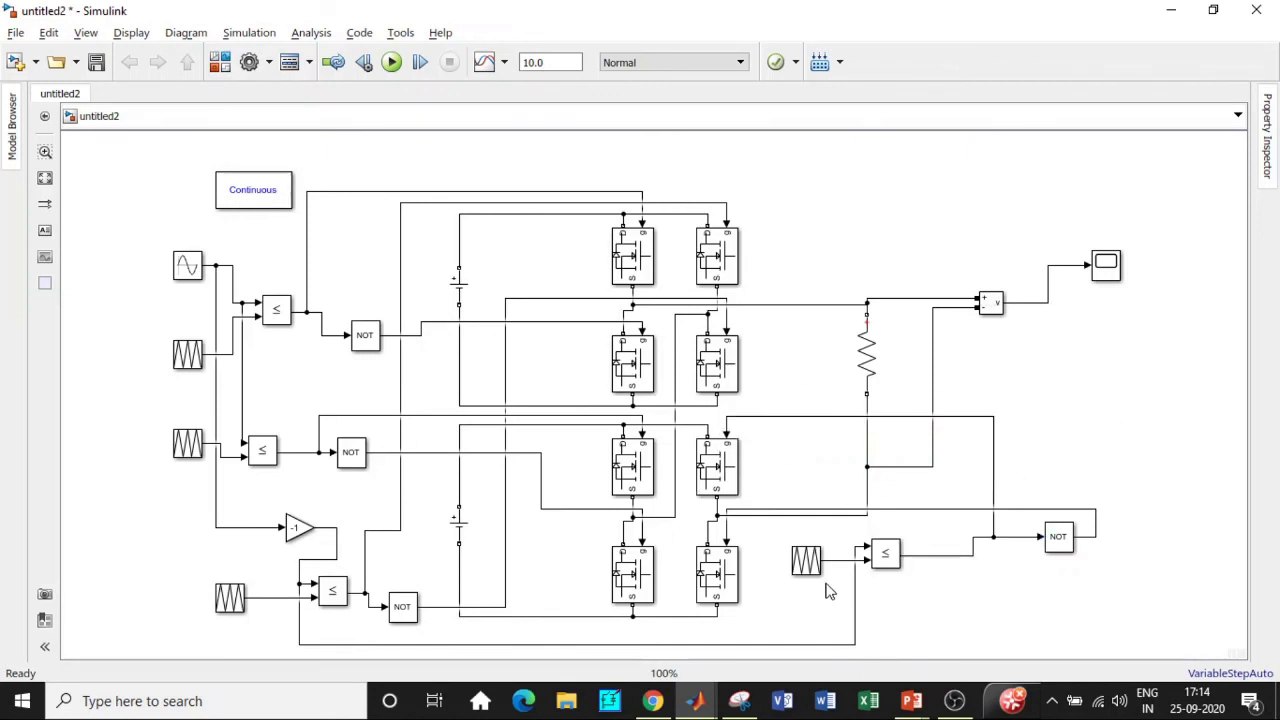
Set the simulation stop time to 1 and run the model.
left_click(565, 63)
left_click(391, 62)
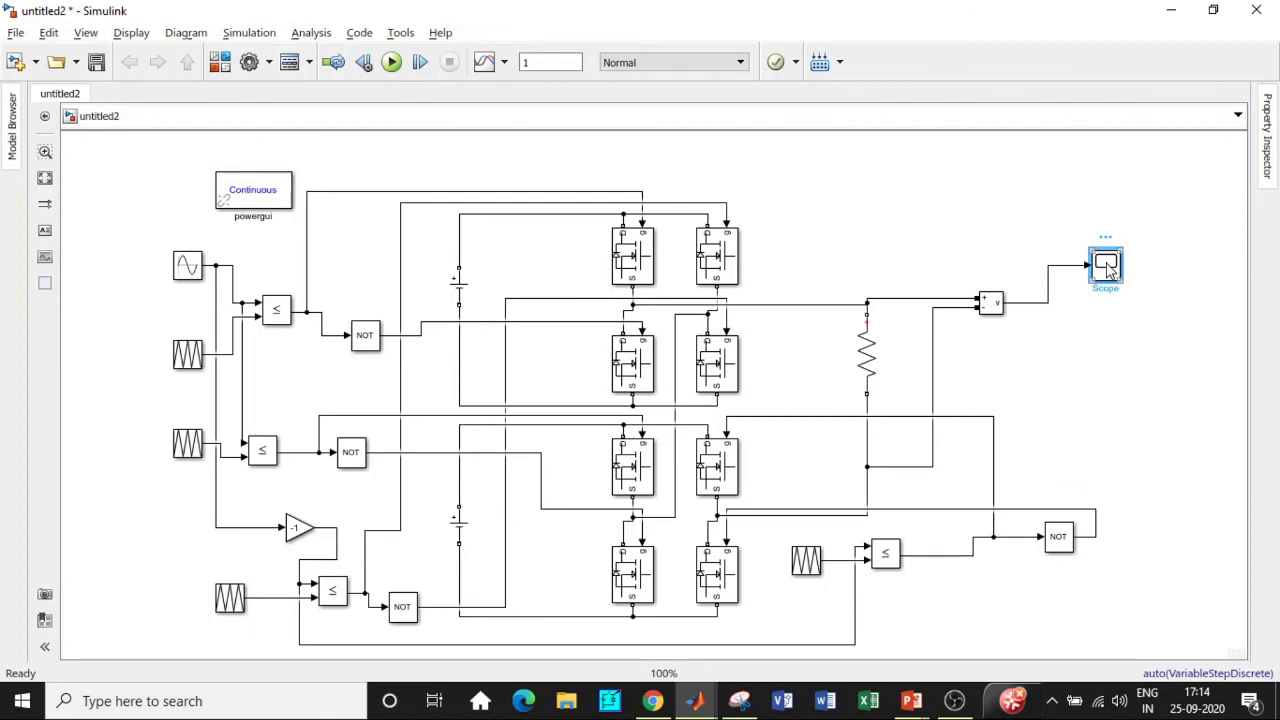
Examine the load voltage waveform in the Scope, magnifying a few cycles to see the voltage levels, and close it.
double_click(1107, 268)
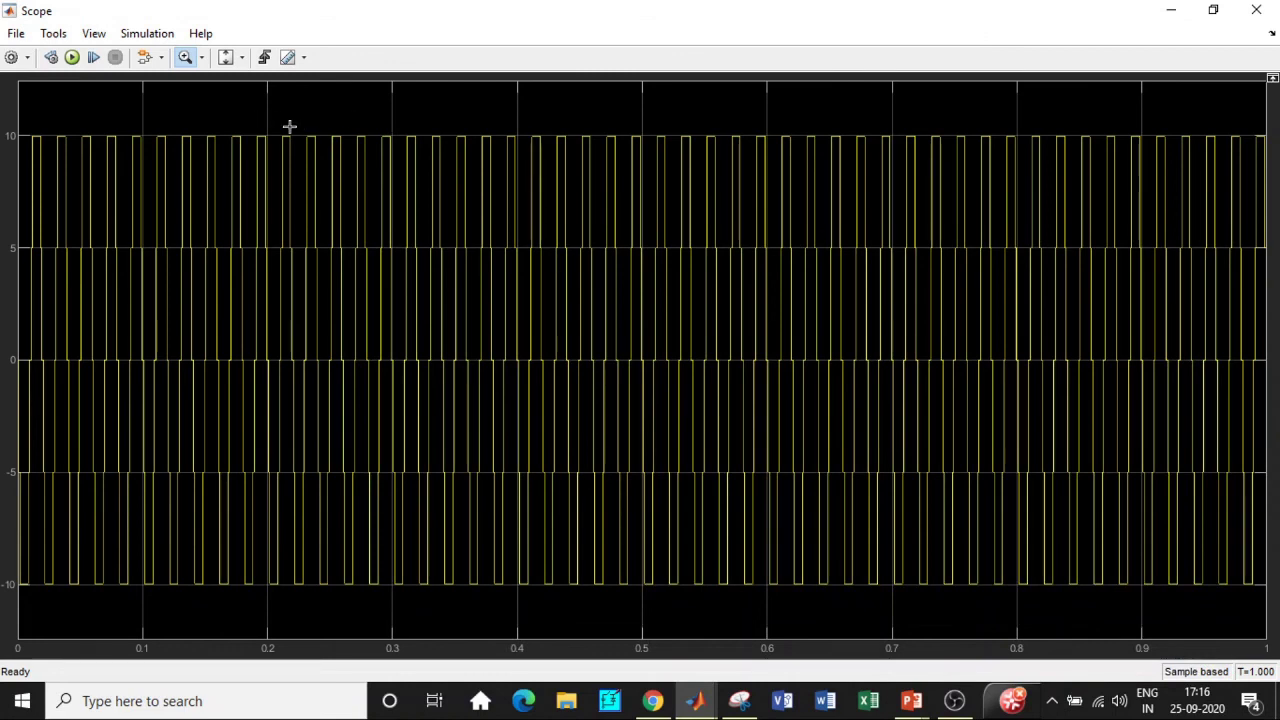
left_click_drag(254, 120, 514, 603)
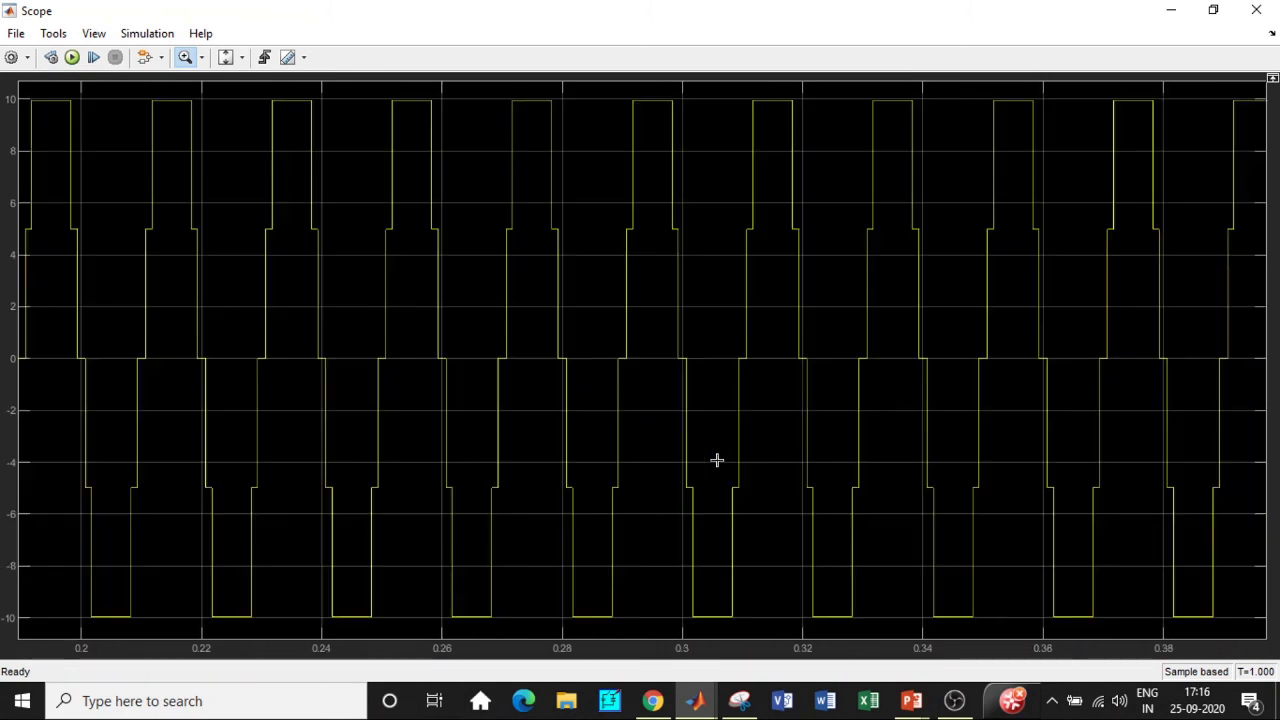
left_click_drag(239, 82, 783, 621)
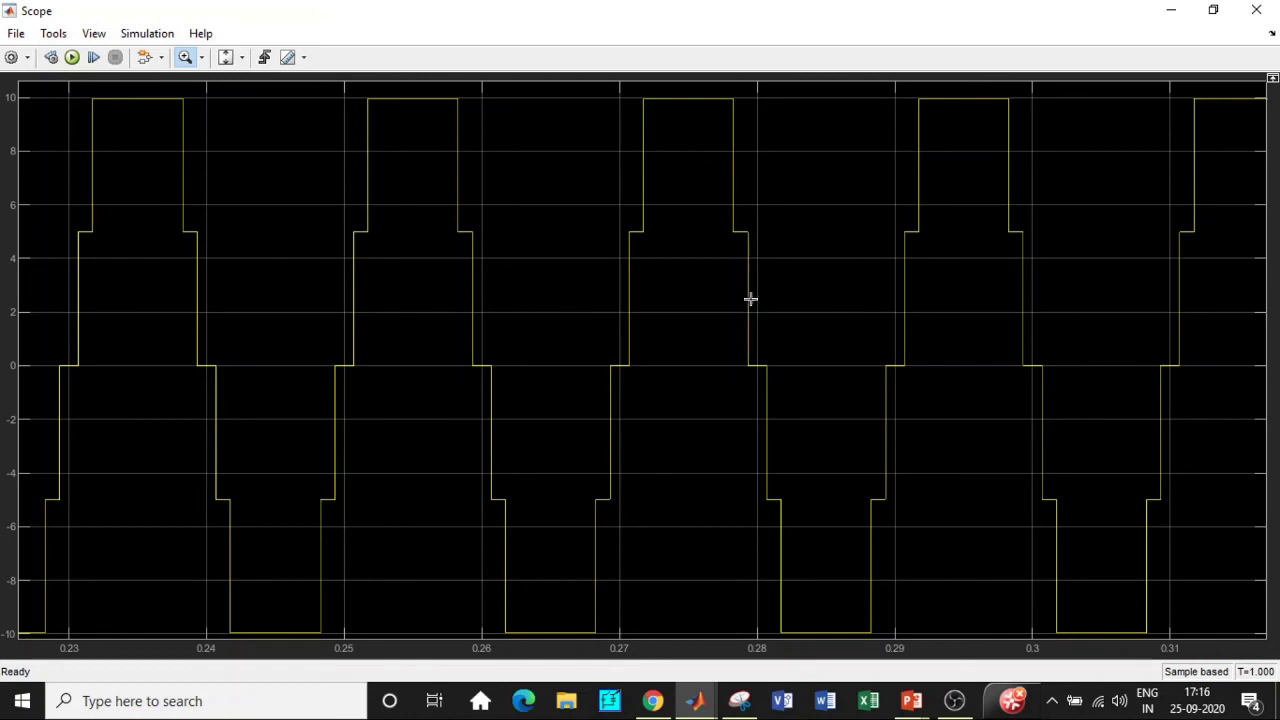
left_click(1258, 10)
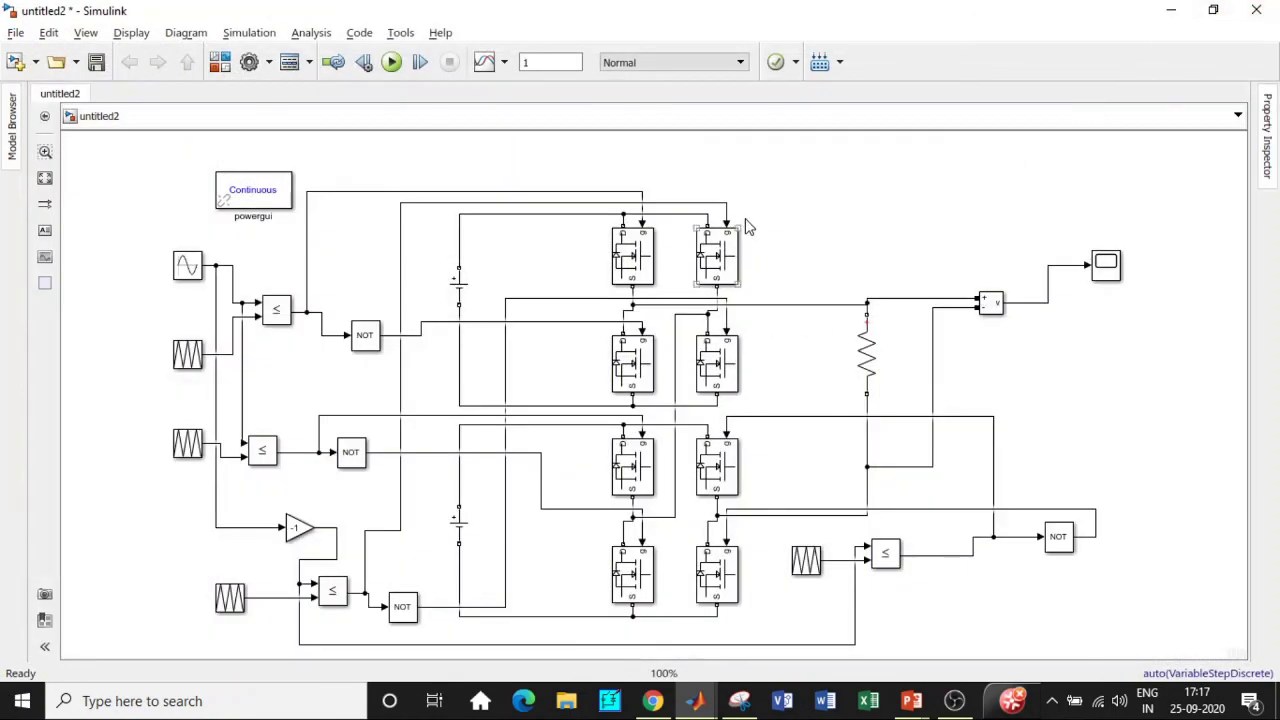